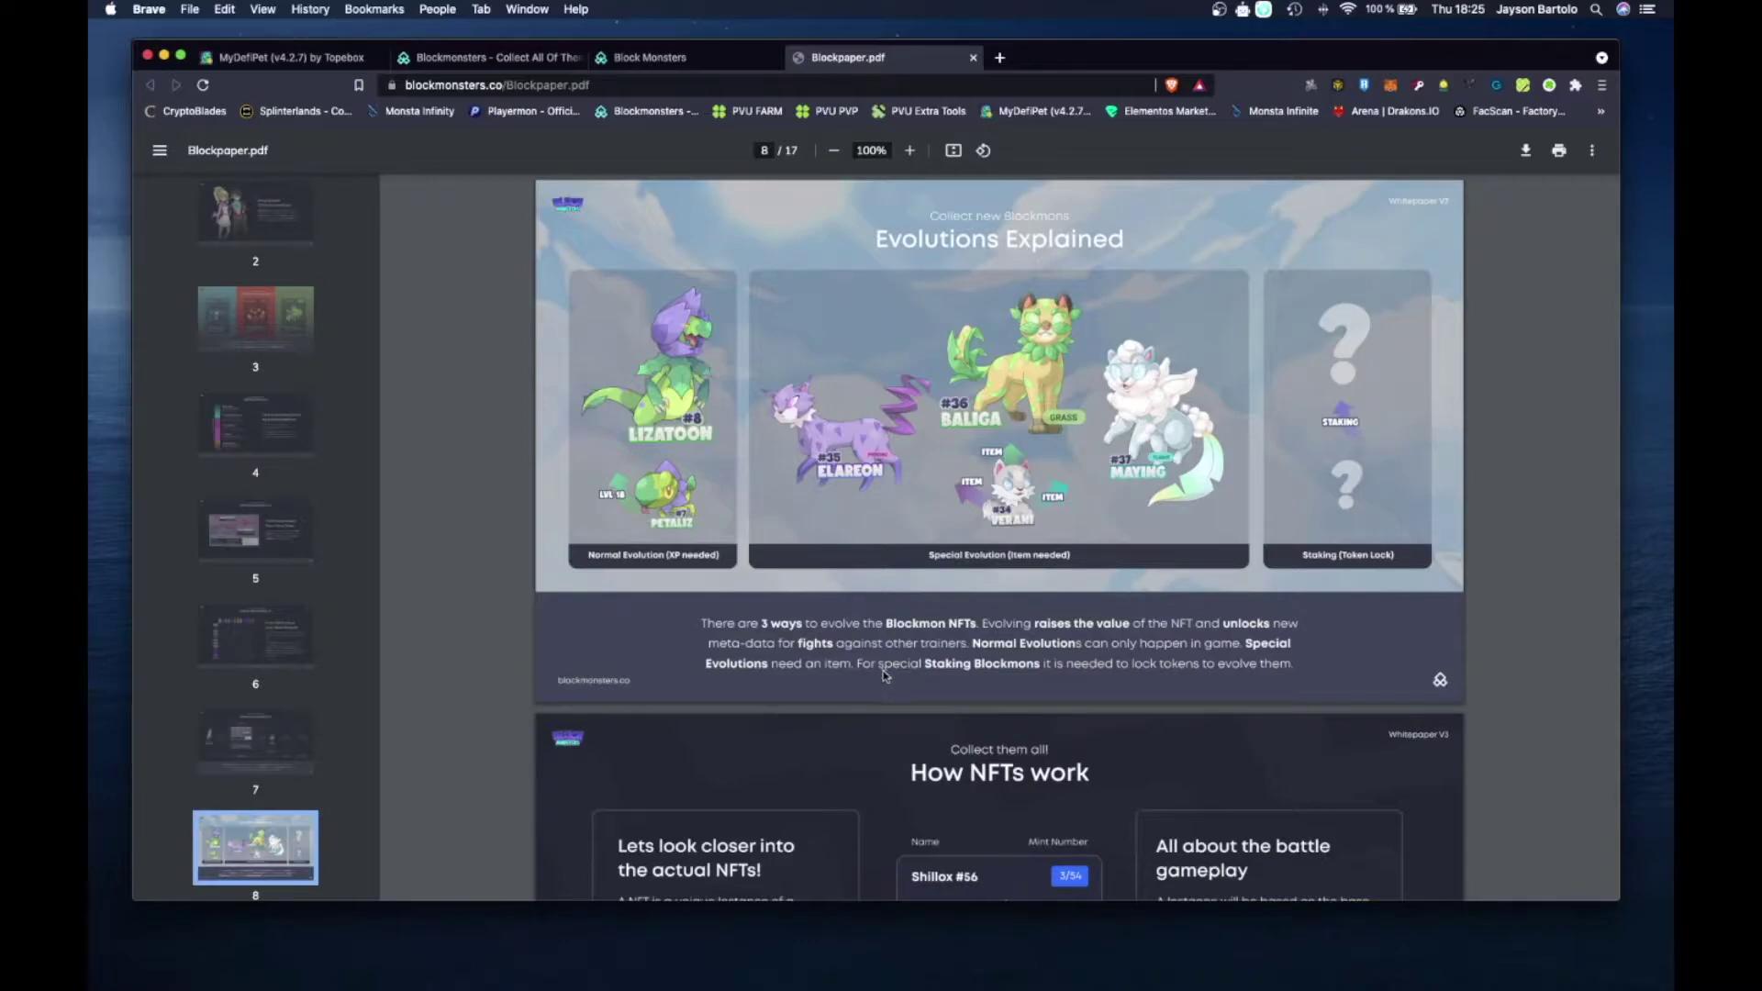
- Read the Blockpaper's Evolutions Explained page, and look through the Blockmon collection on the Blockmonsters trainer dashboard
scroll(877, 633, "down", 3)
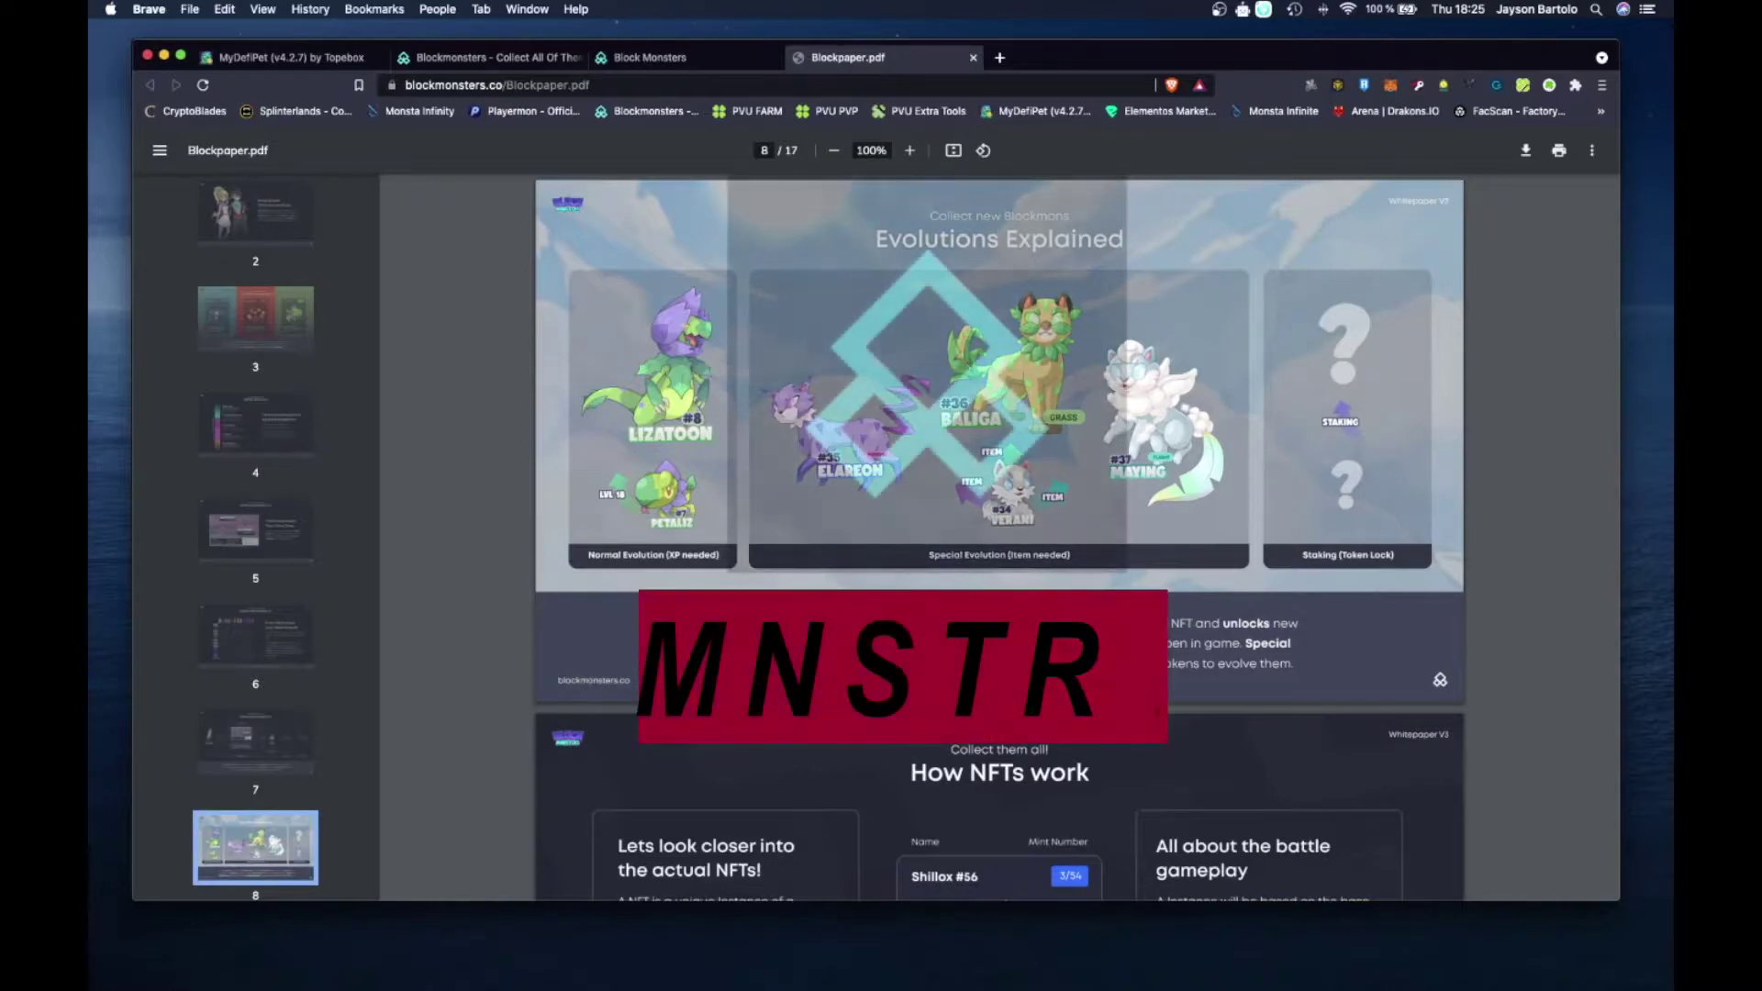
scroll(1000, 536, "up", 2)
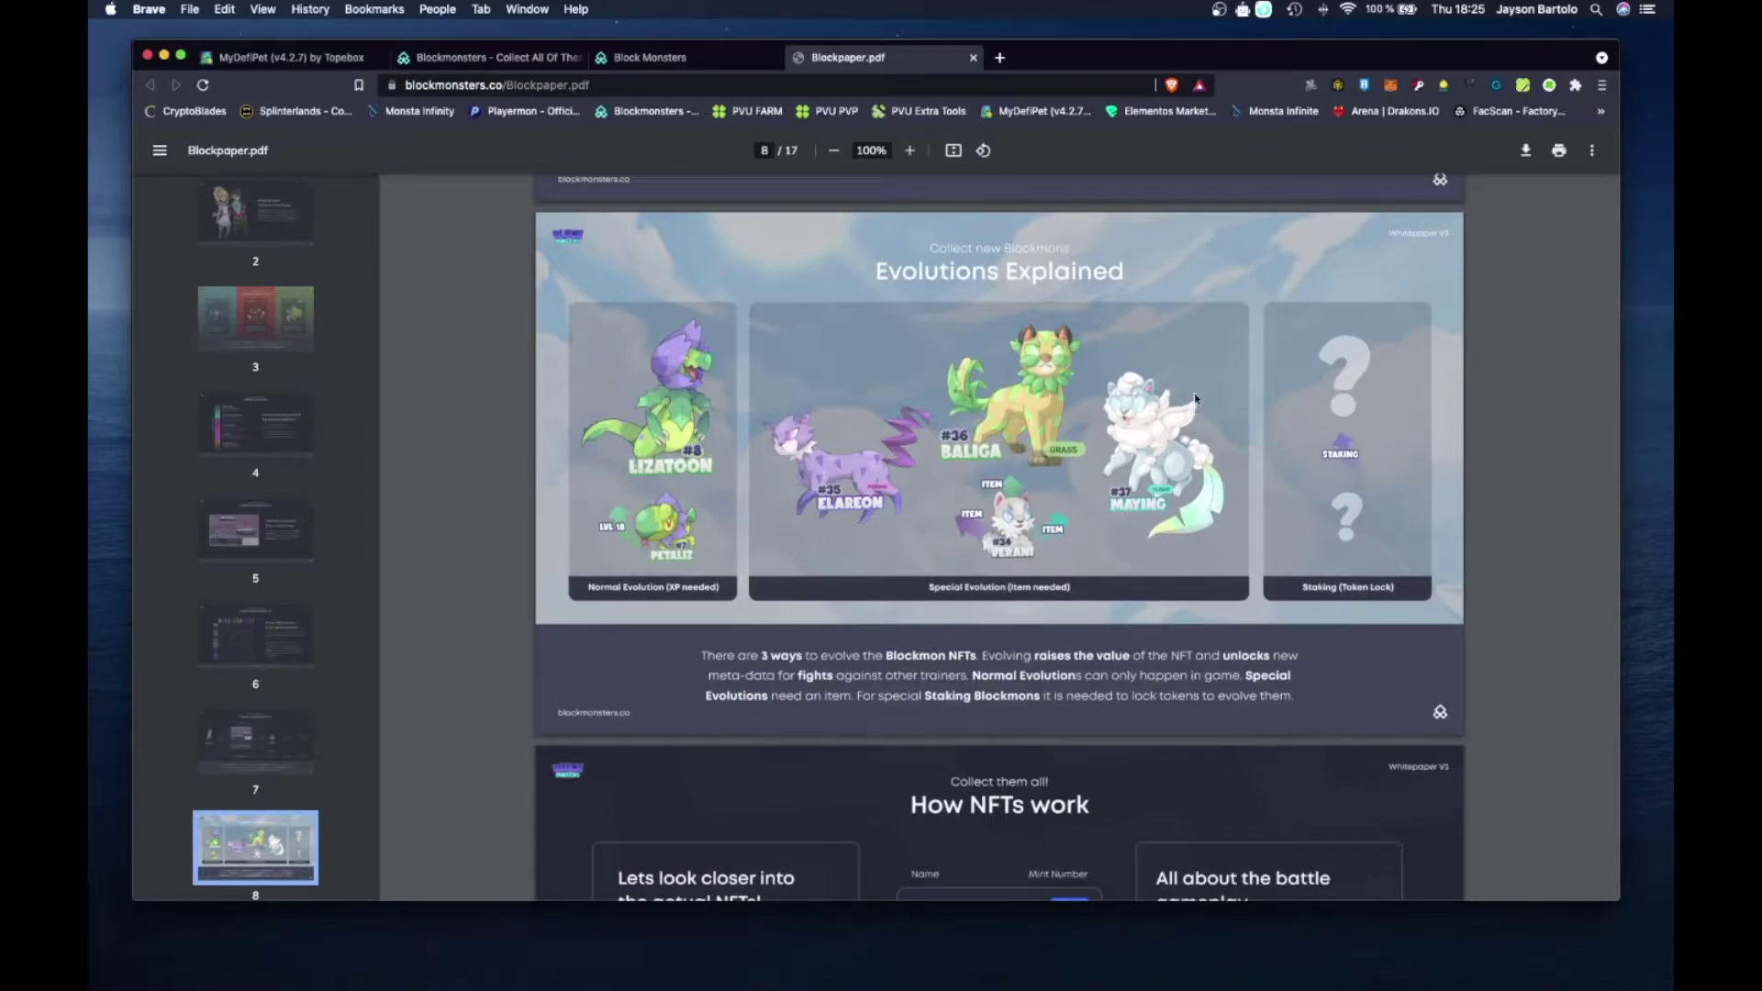
left_click(464, 57)
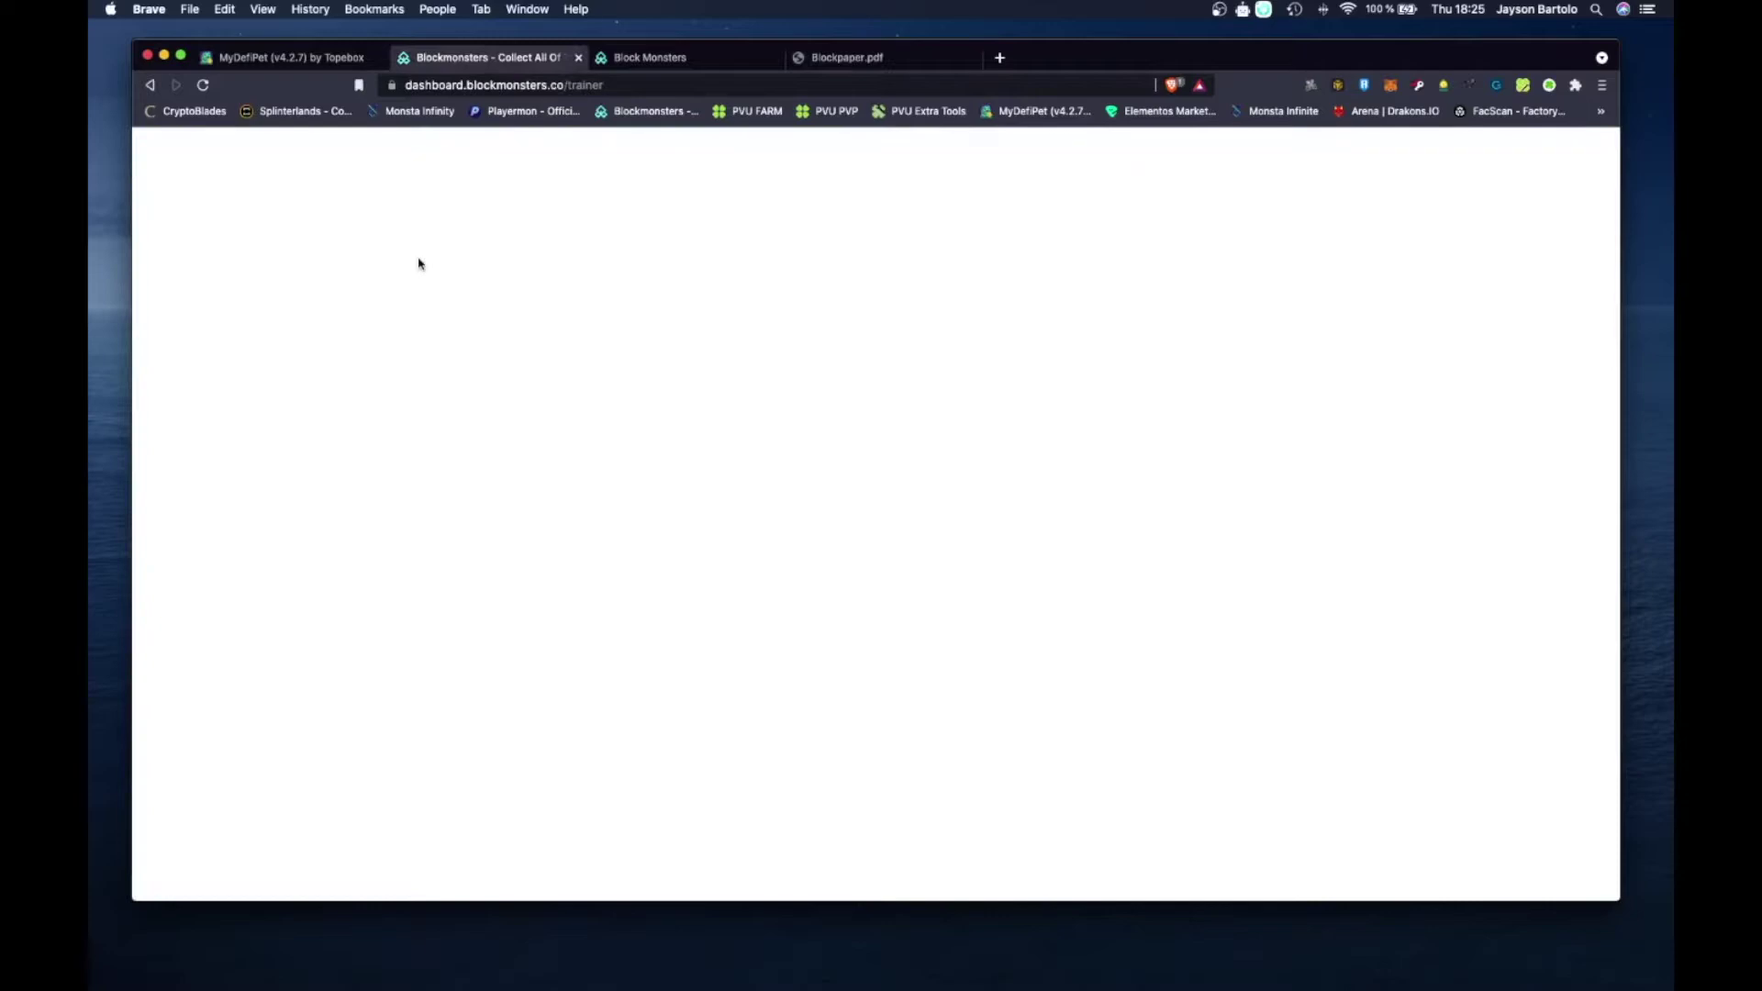
scroll(775, 519, "down", 3)
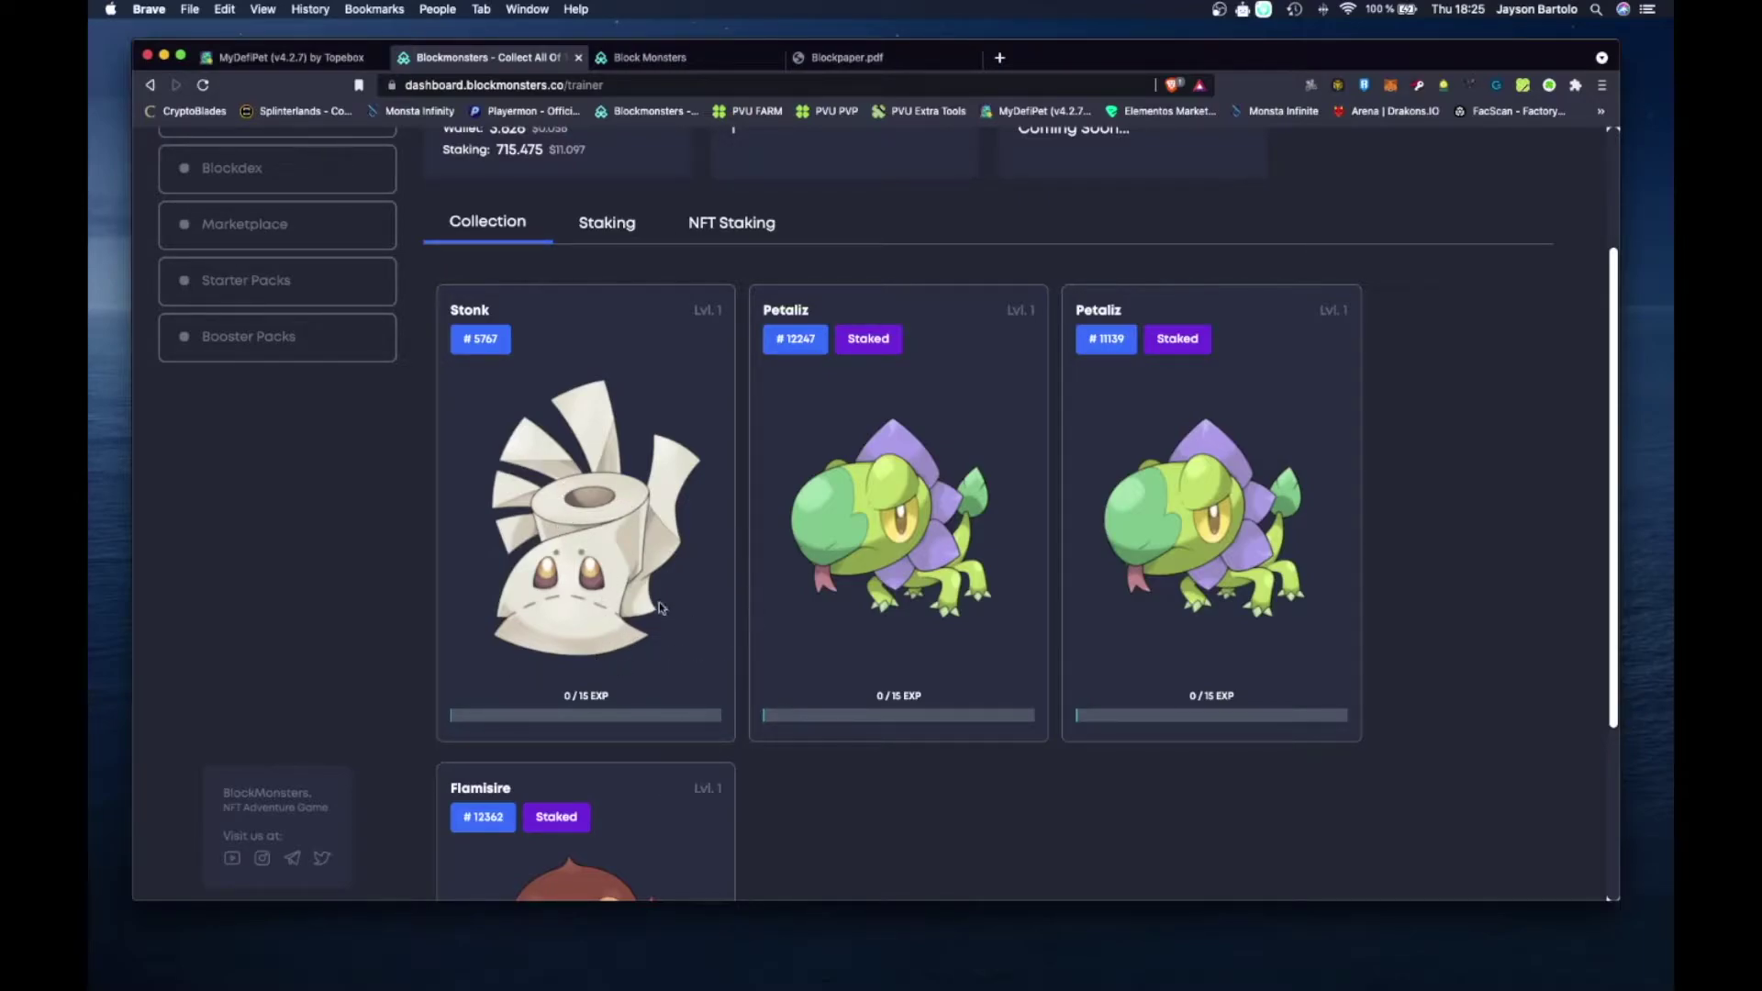
scroll(762, 592, "down", 2)
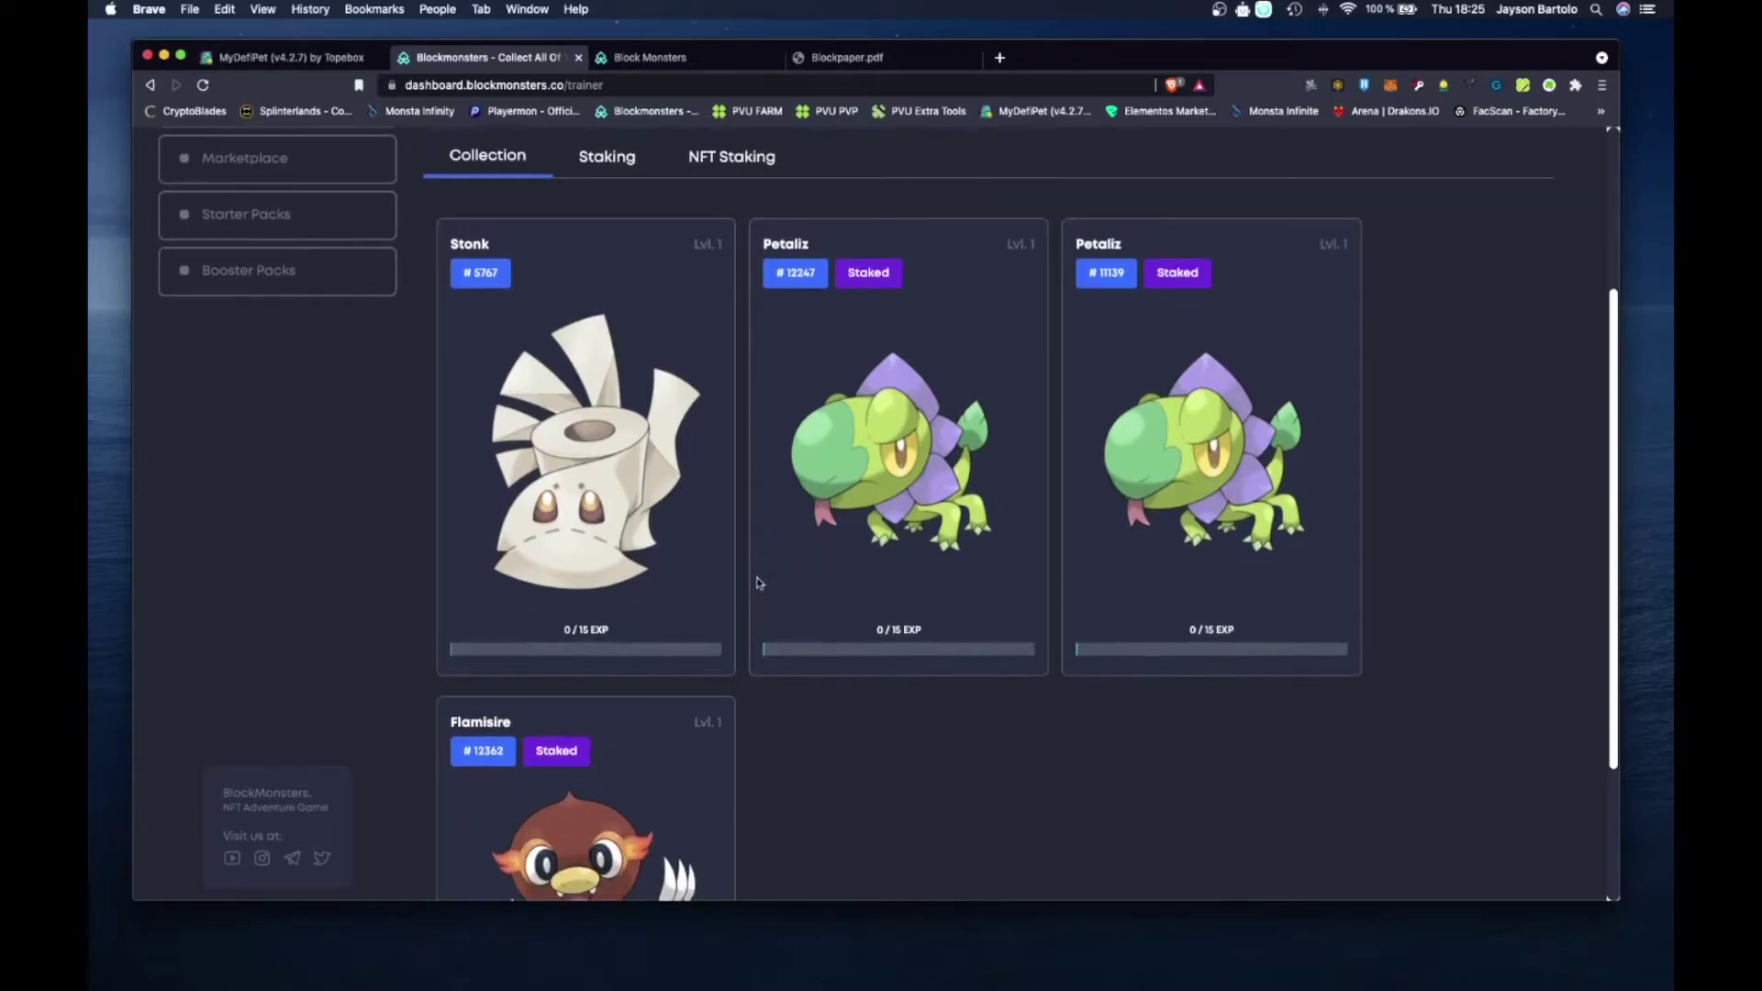
- Show the trainer's token staking details and look over the earned and staked amounts and the staking options
scroll(758, 583, "up", 5)
left_click(620, 326)
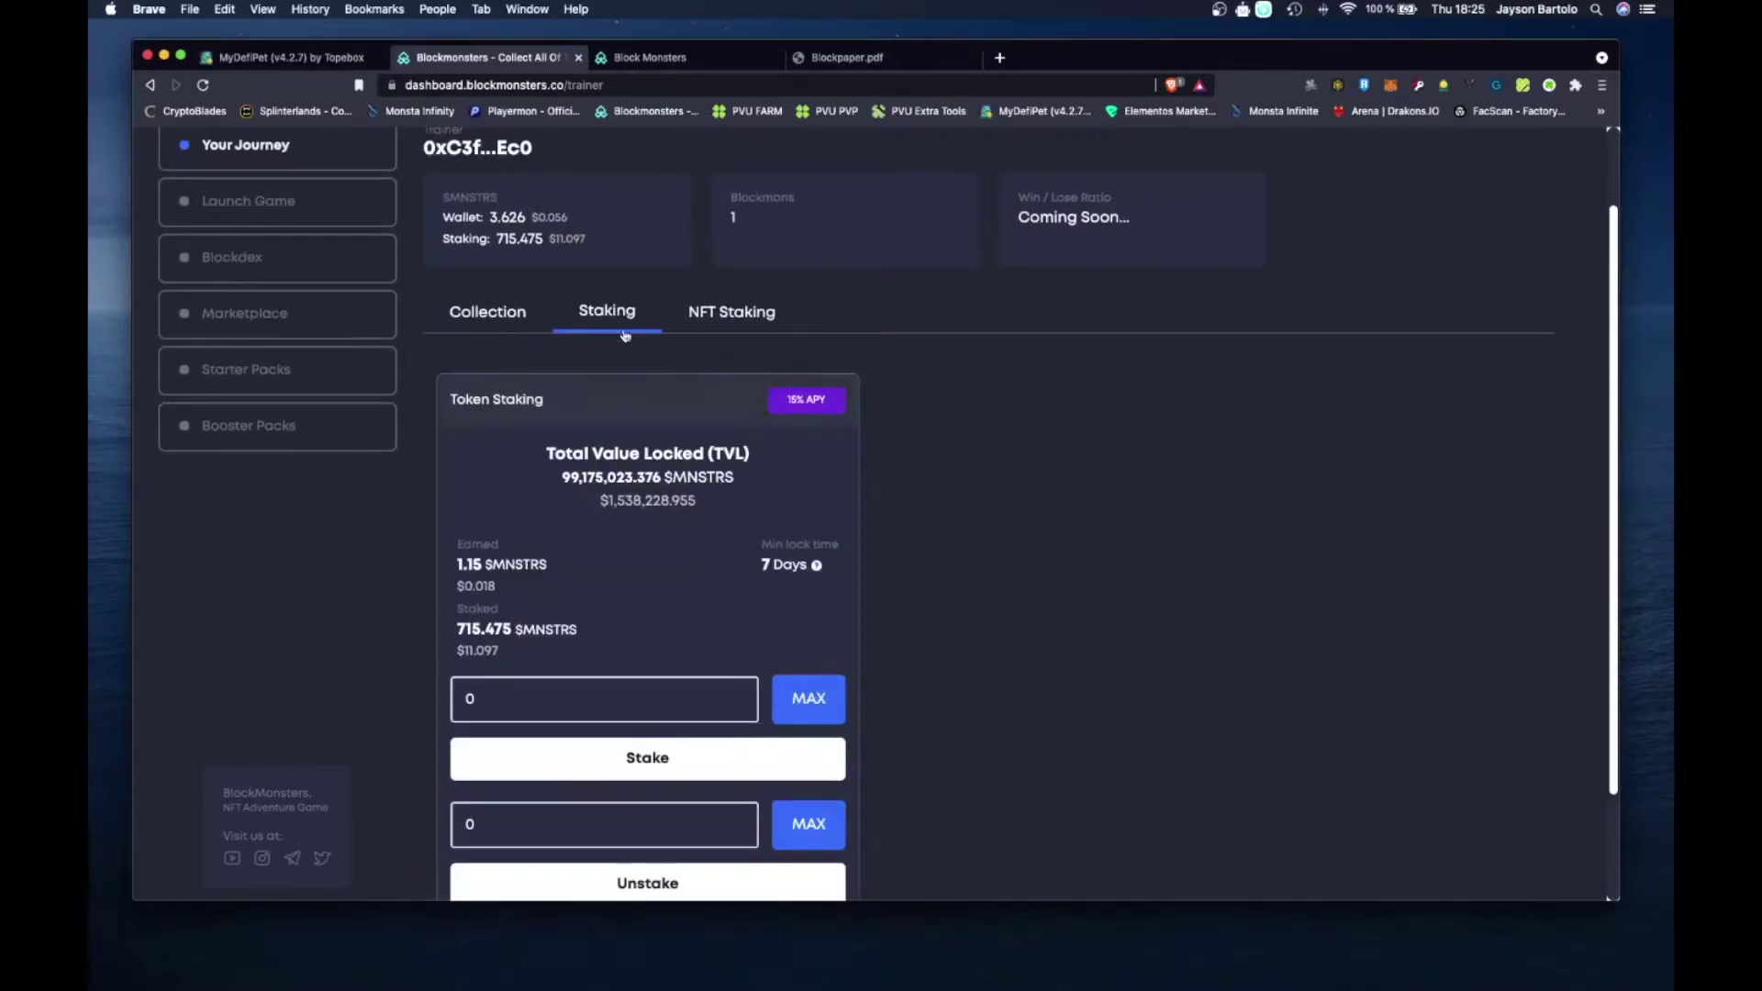
scroll(647, 360, "down", 3)
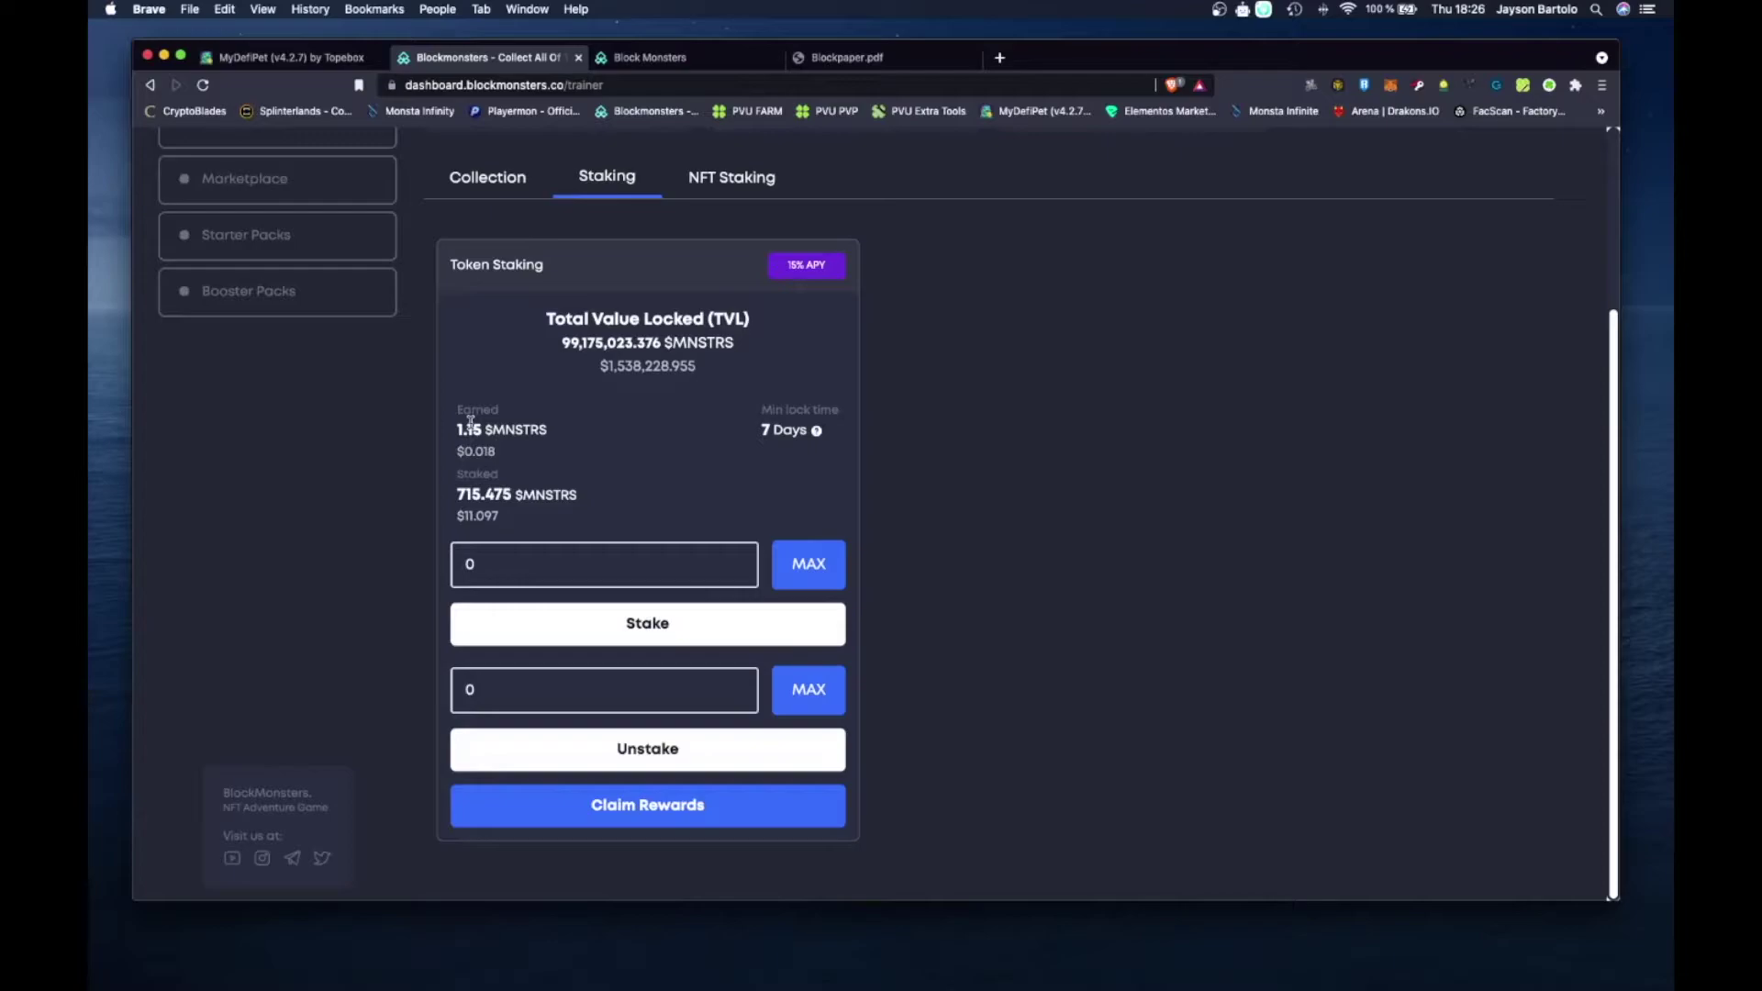
- Show the NFT staking page and review the EXP, MNSTRS and staked days of the currently staked Blockmonsters
scroll(487, 440, "up", 5)
left_click(718, 415)
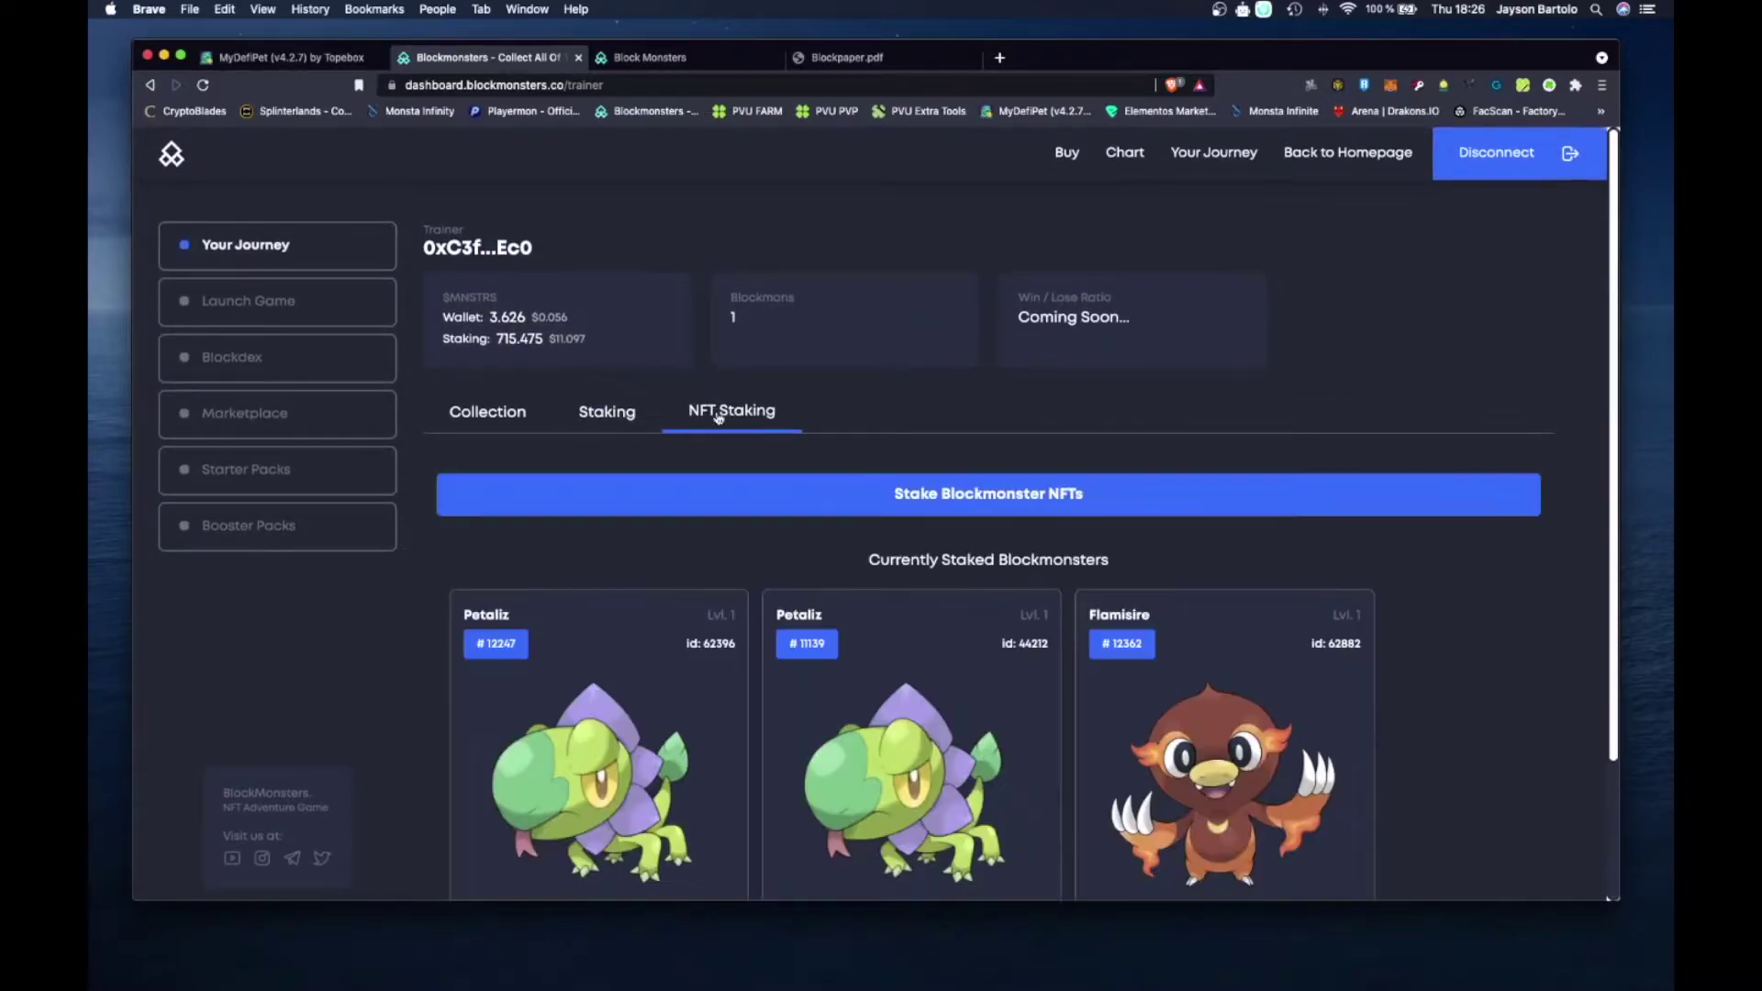
scroll(960, 760, "down", 3)
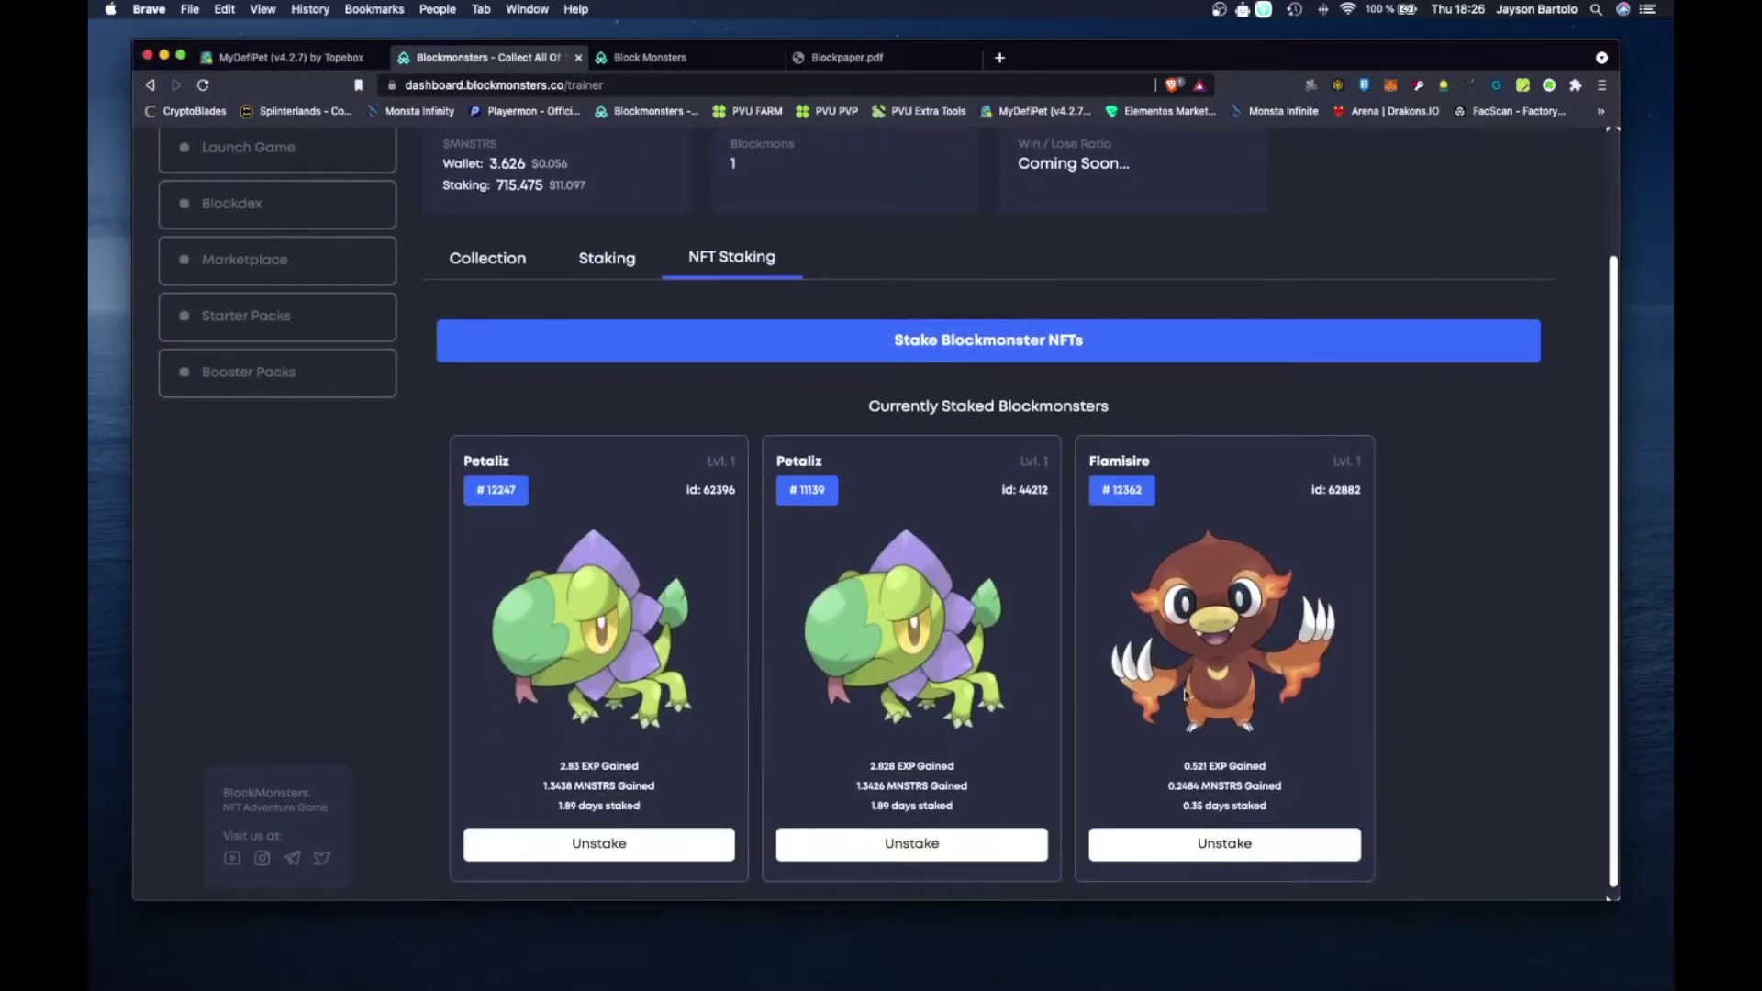
scroll(826, 656, "down", 1)
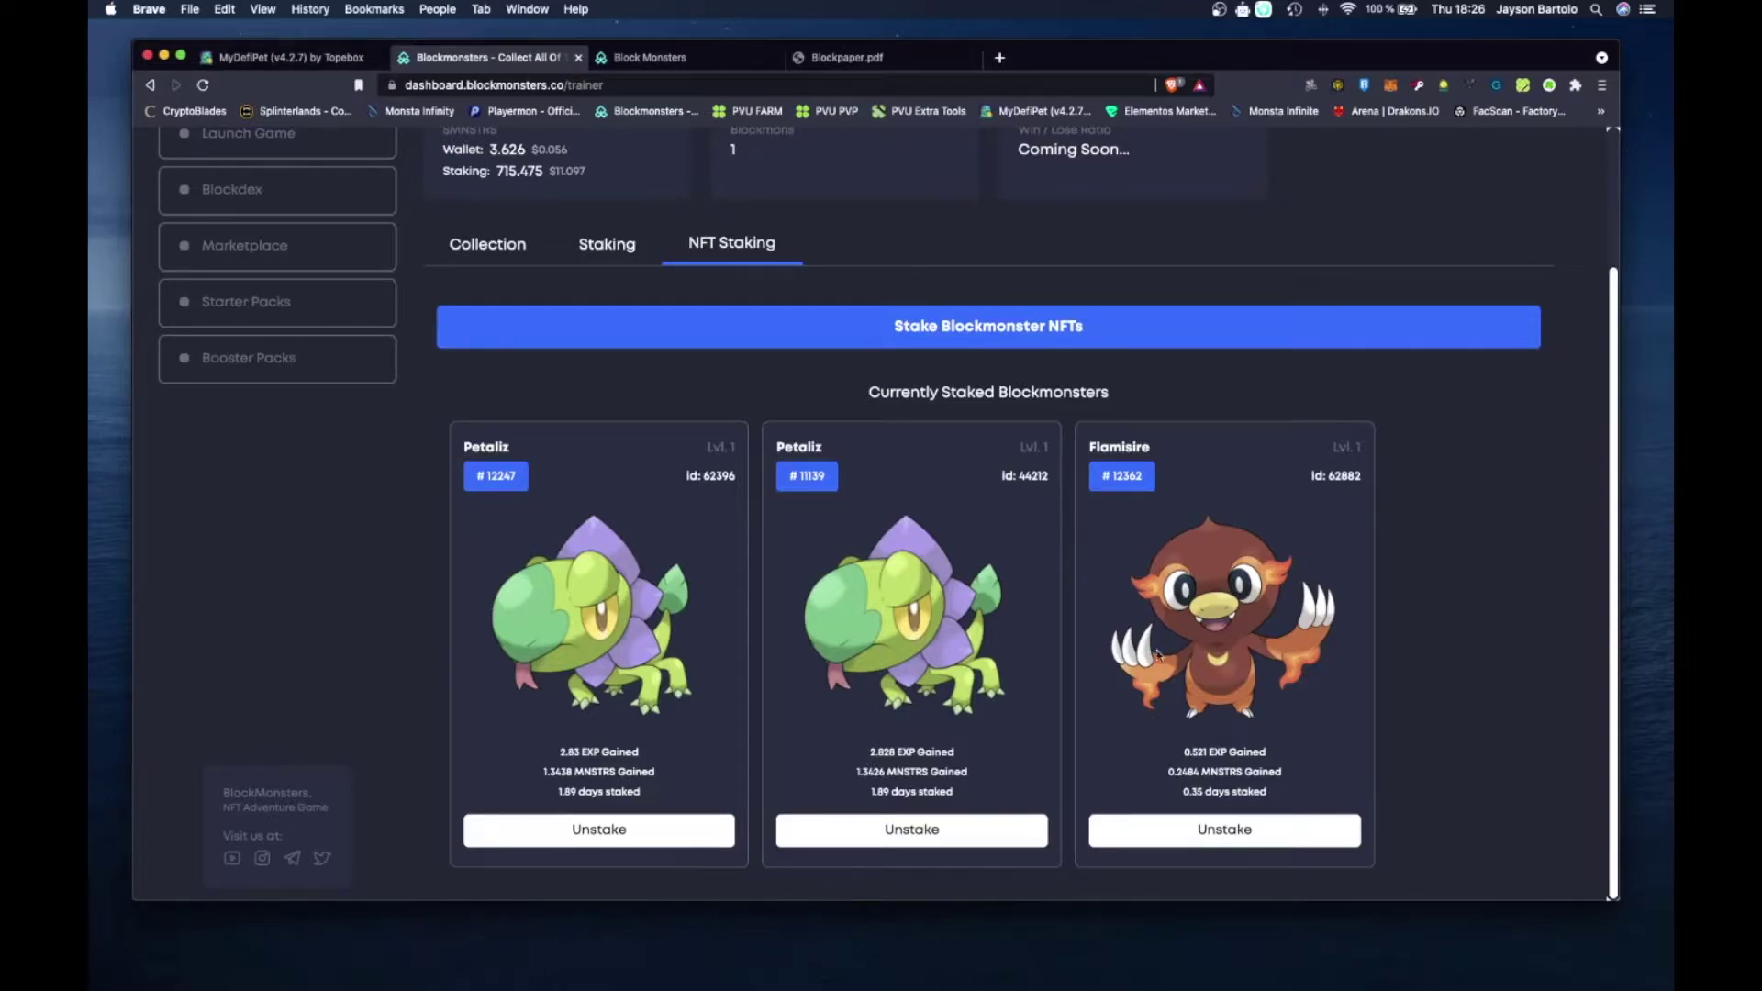
- Return to the trainer's collection and examine the owned Blockmons, including which are staked and the unstaked Stonk
scroll(700, 503, "up", 3)
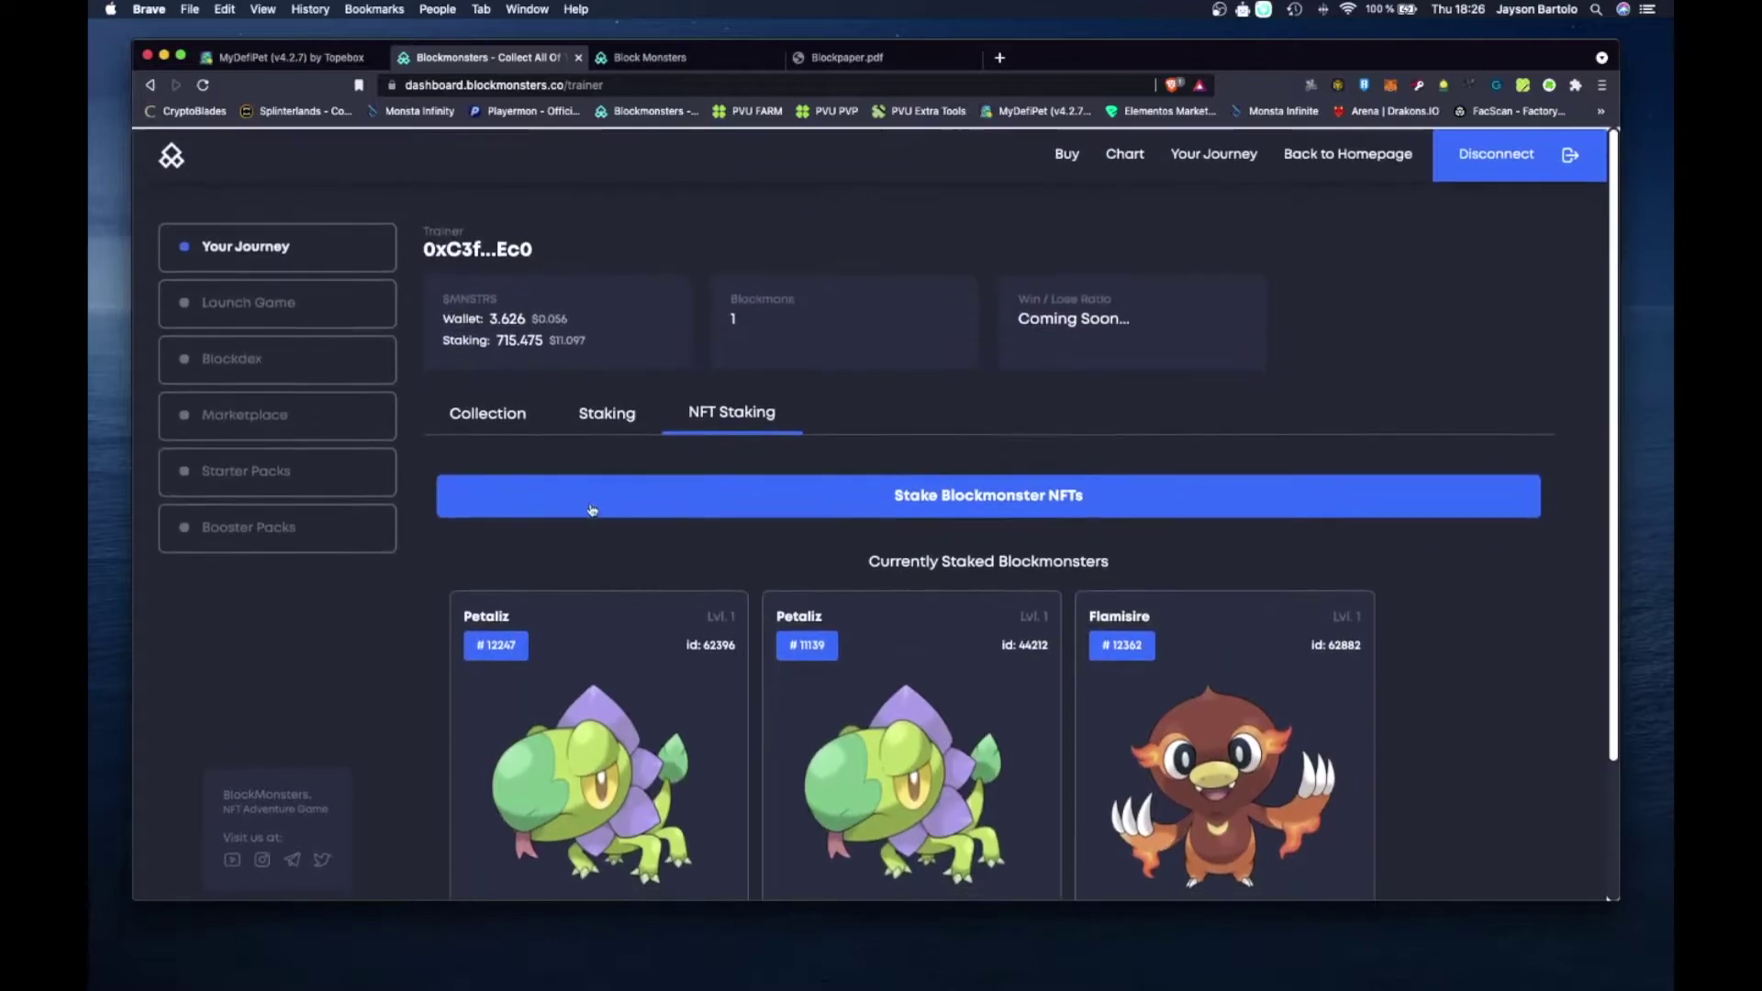
left_click(473, 413)
scroll(688, 714, "down", 3)
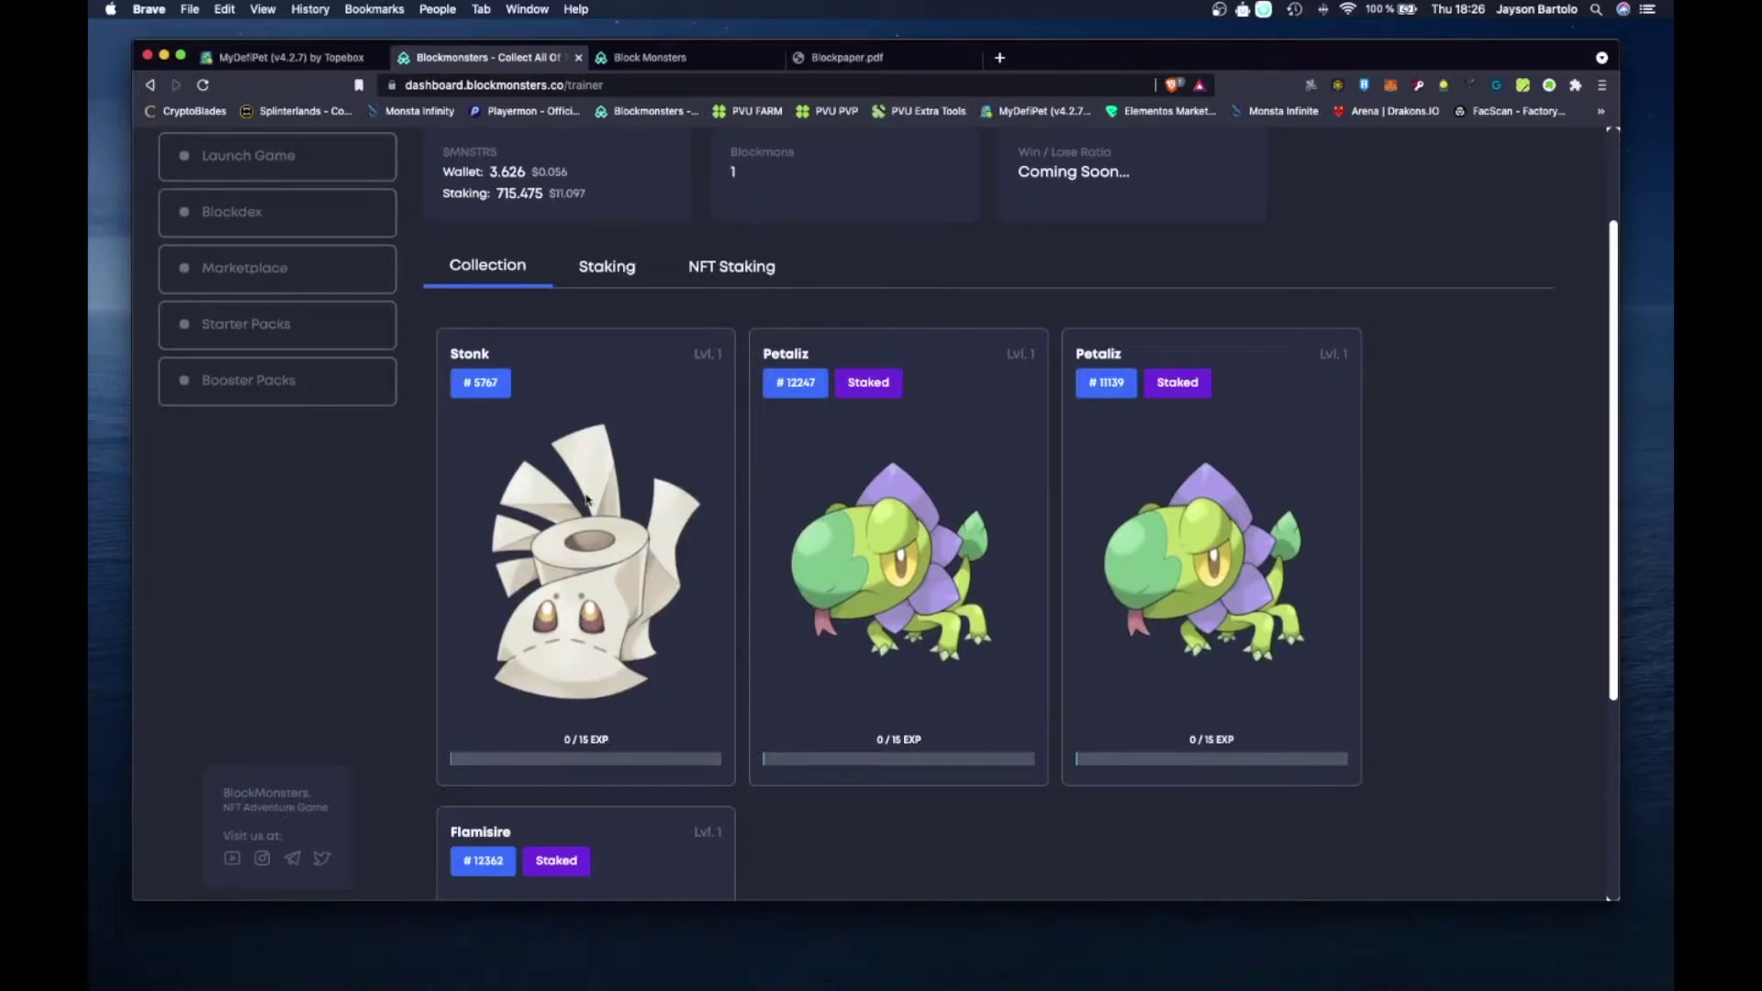
scroll(1062, 642, "down", 4)
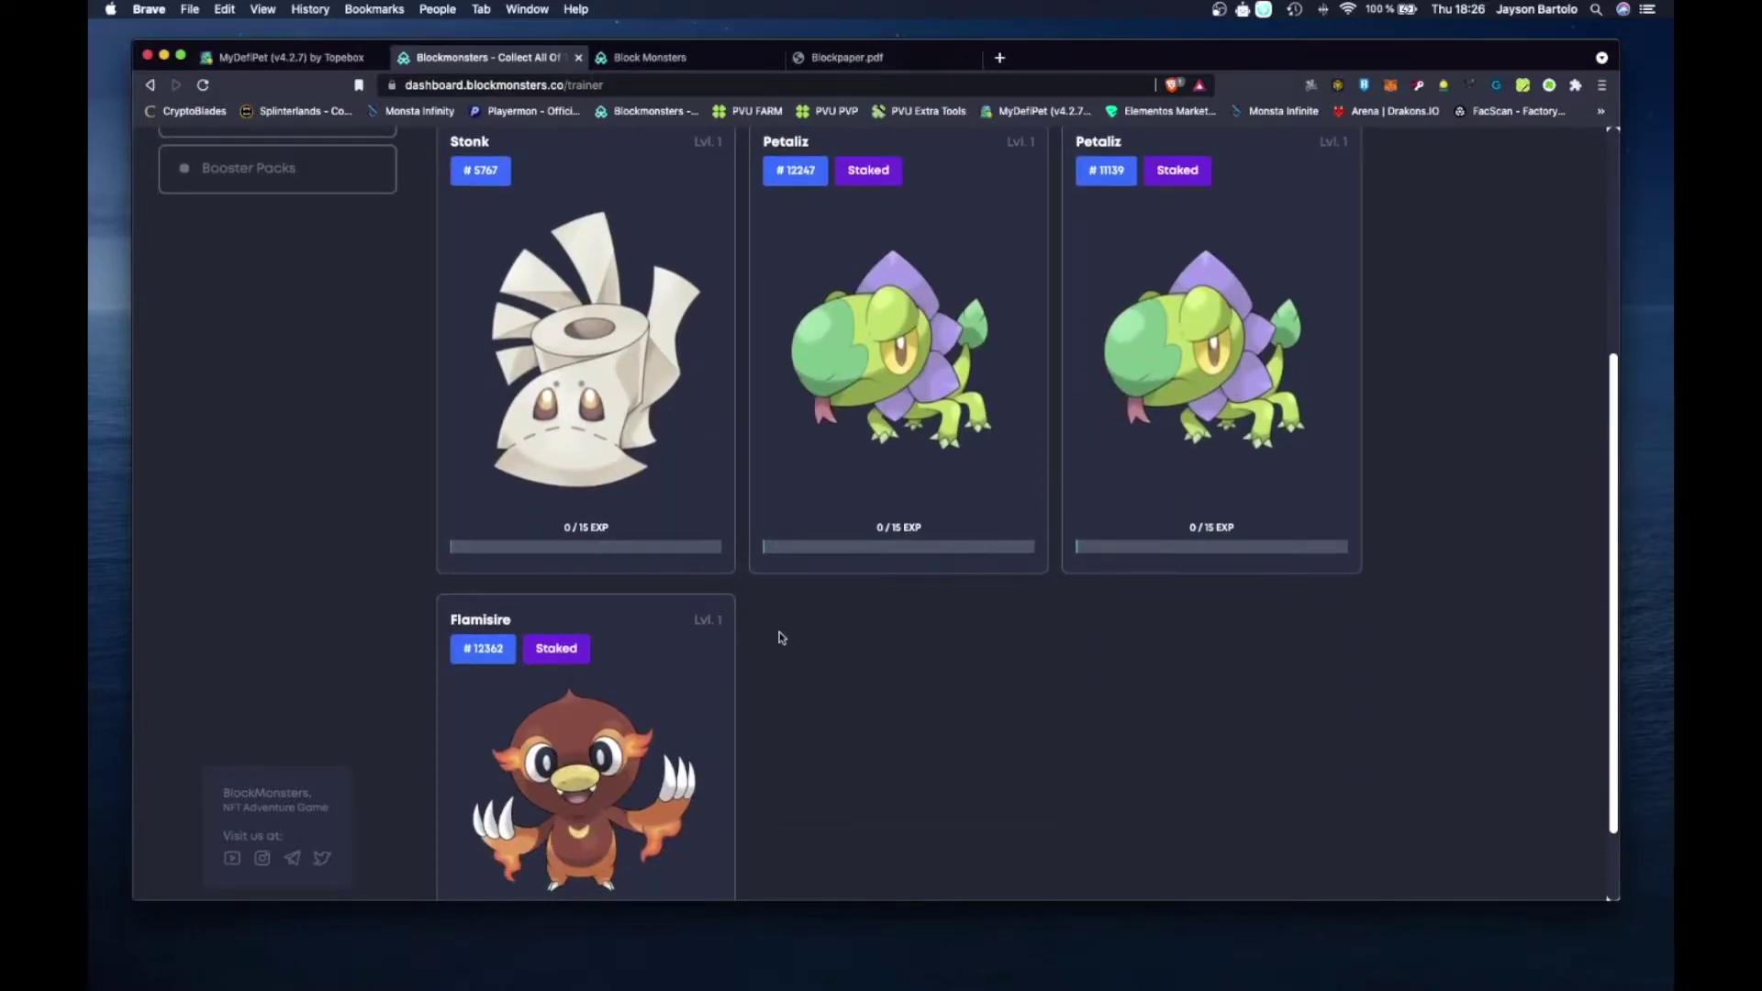
scroll(790, 624, "down", 2)
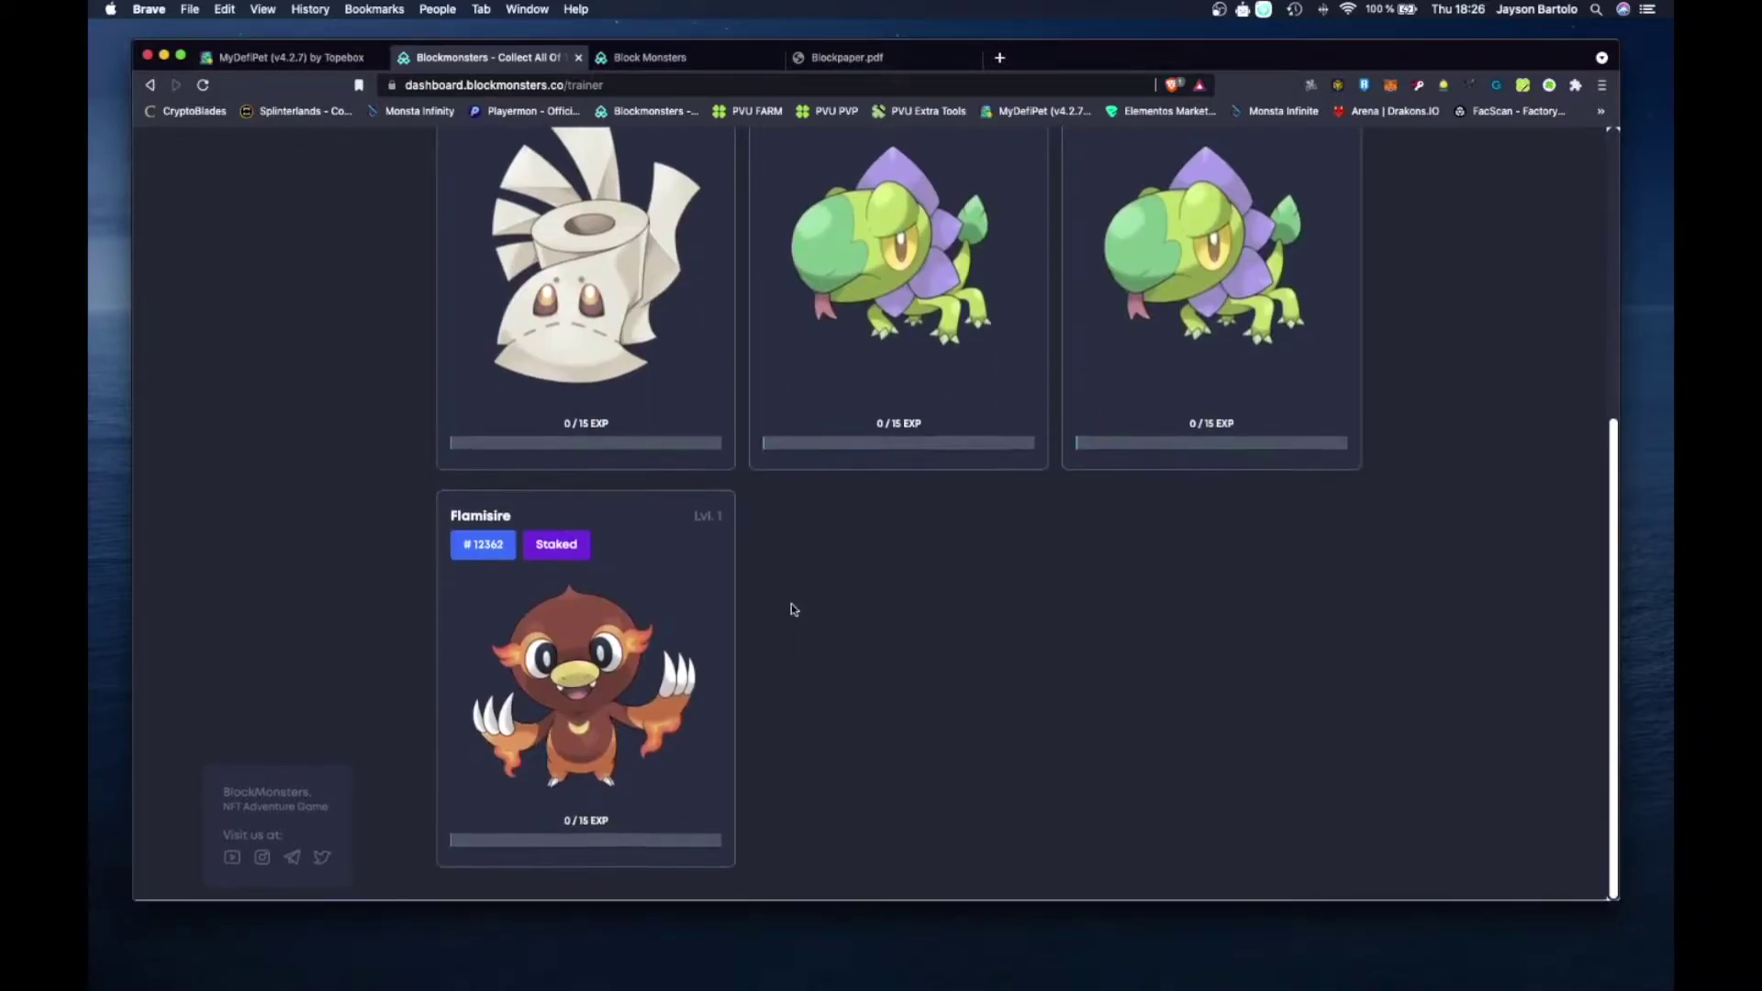
scroll(792, 608, "up", 8)
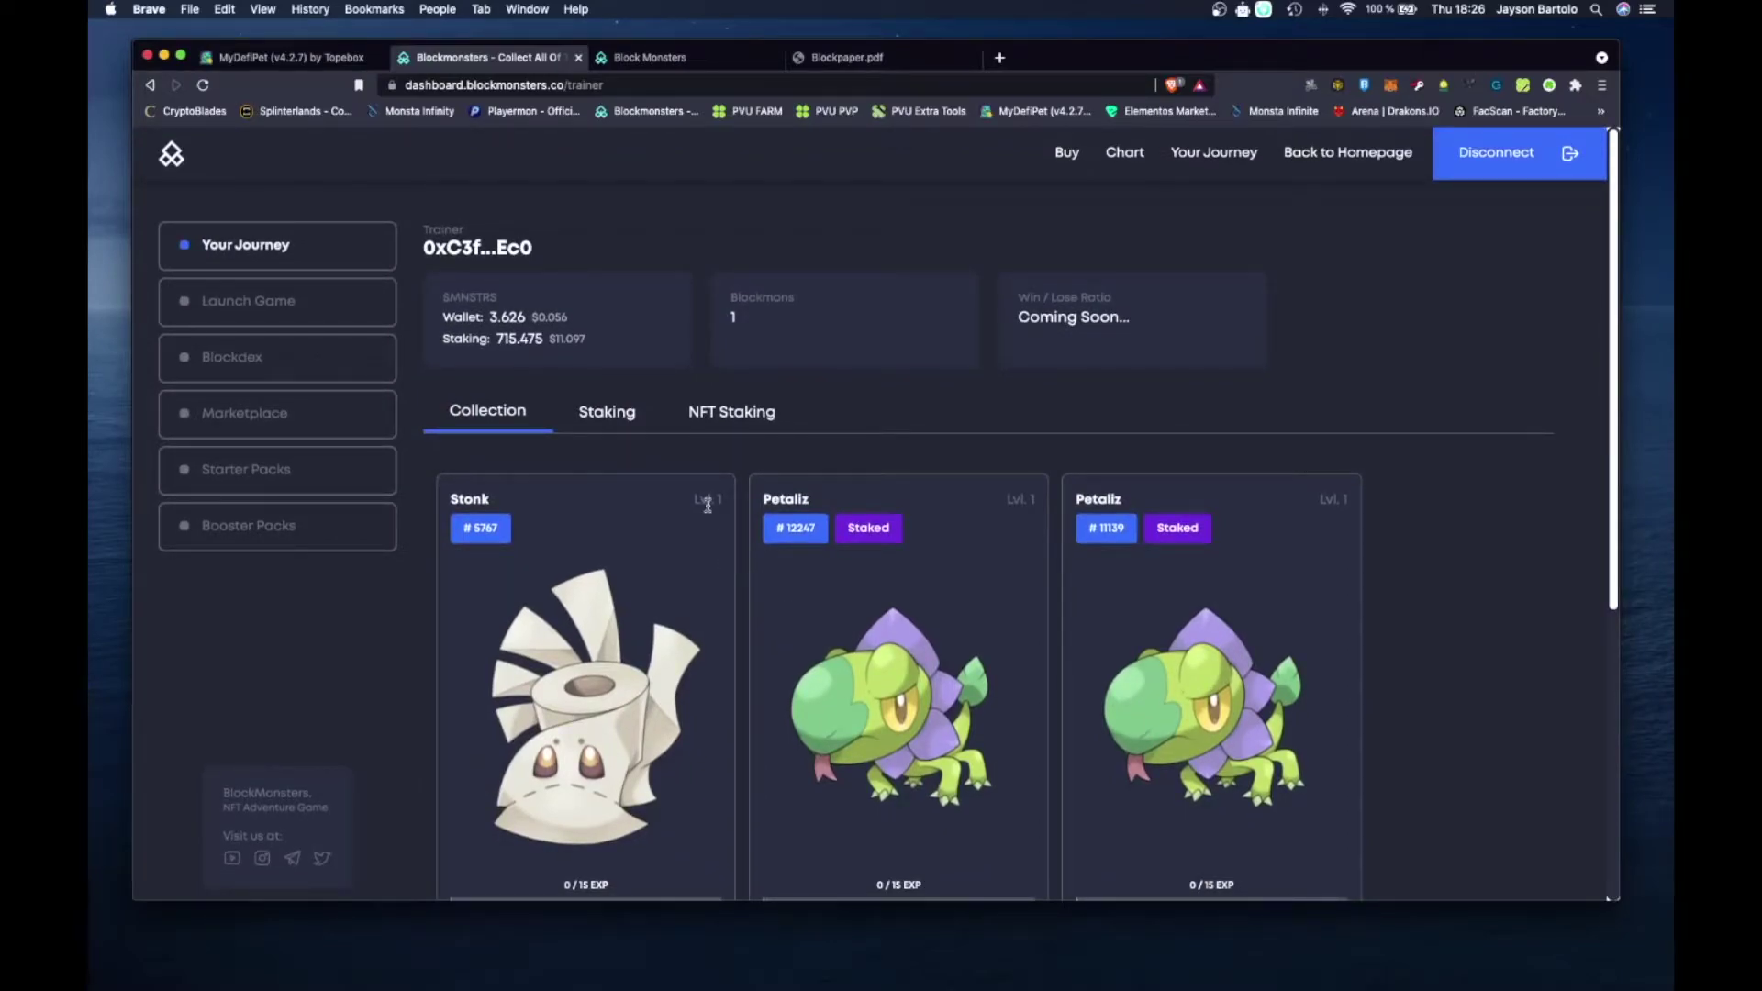
scroll(750, 693, "down", 3)
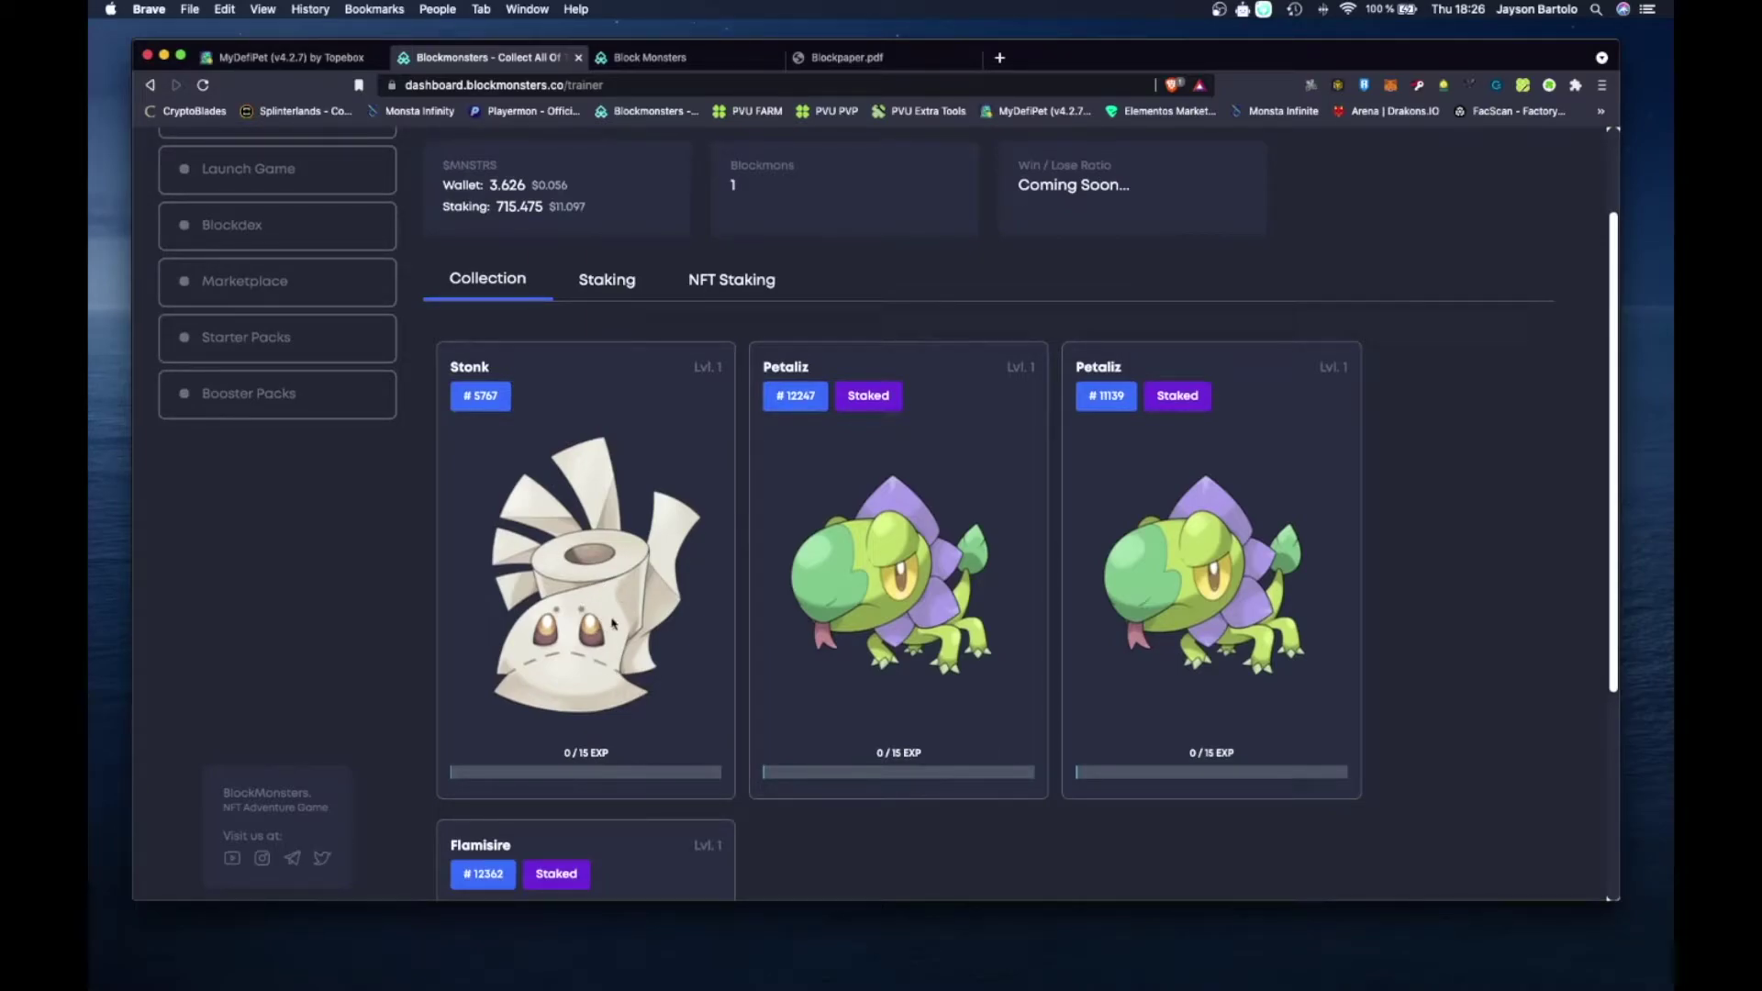
scroll(609, 530, "down", 1)
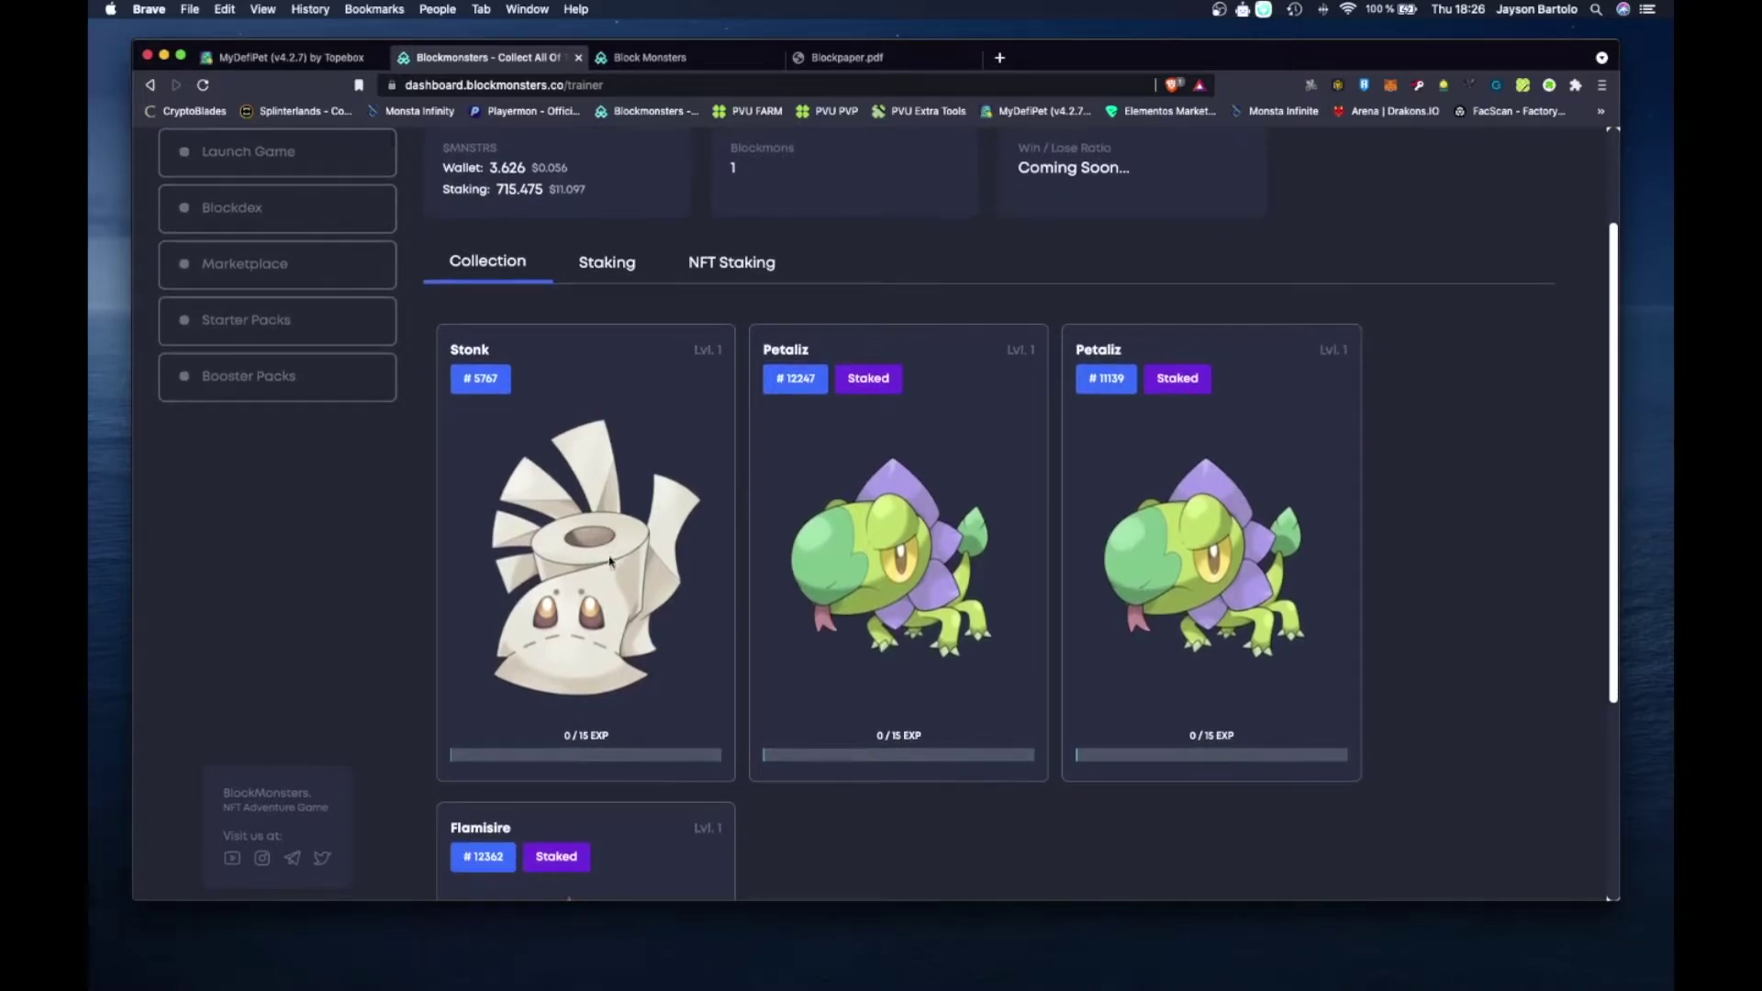
scroll(612, 645, "up", 2)
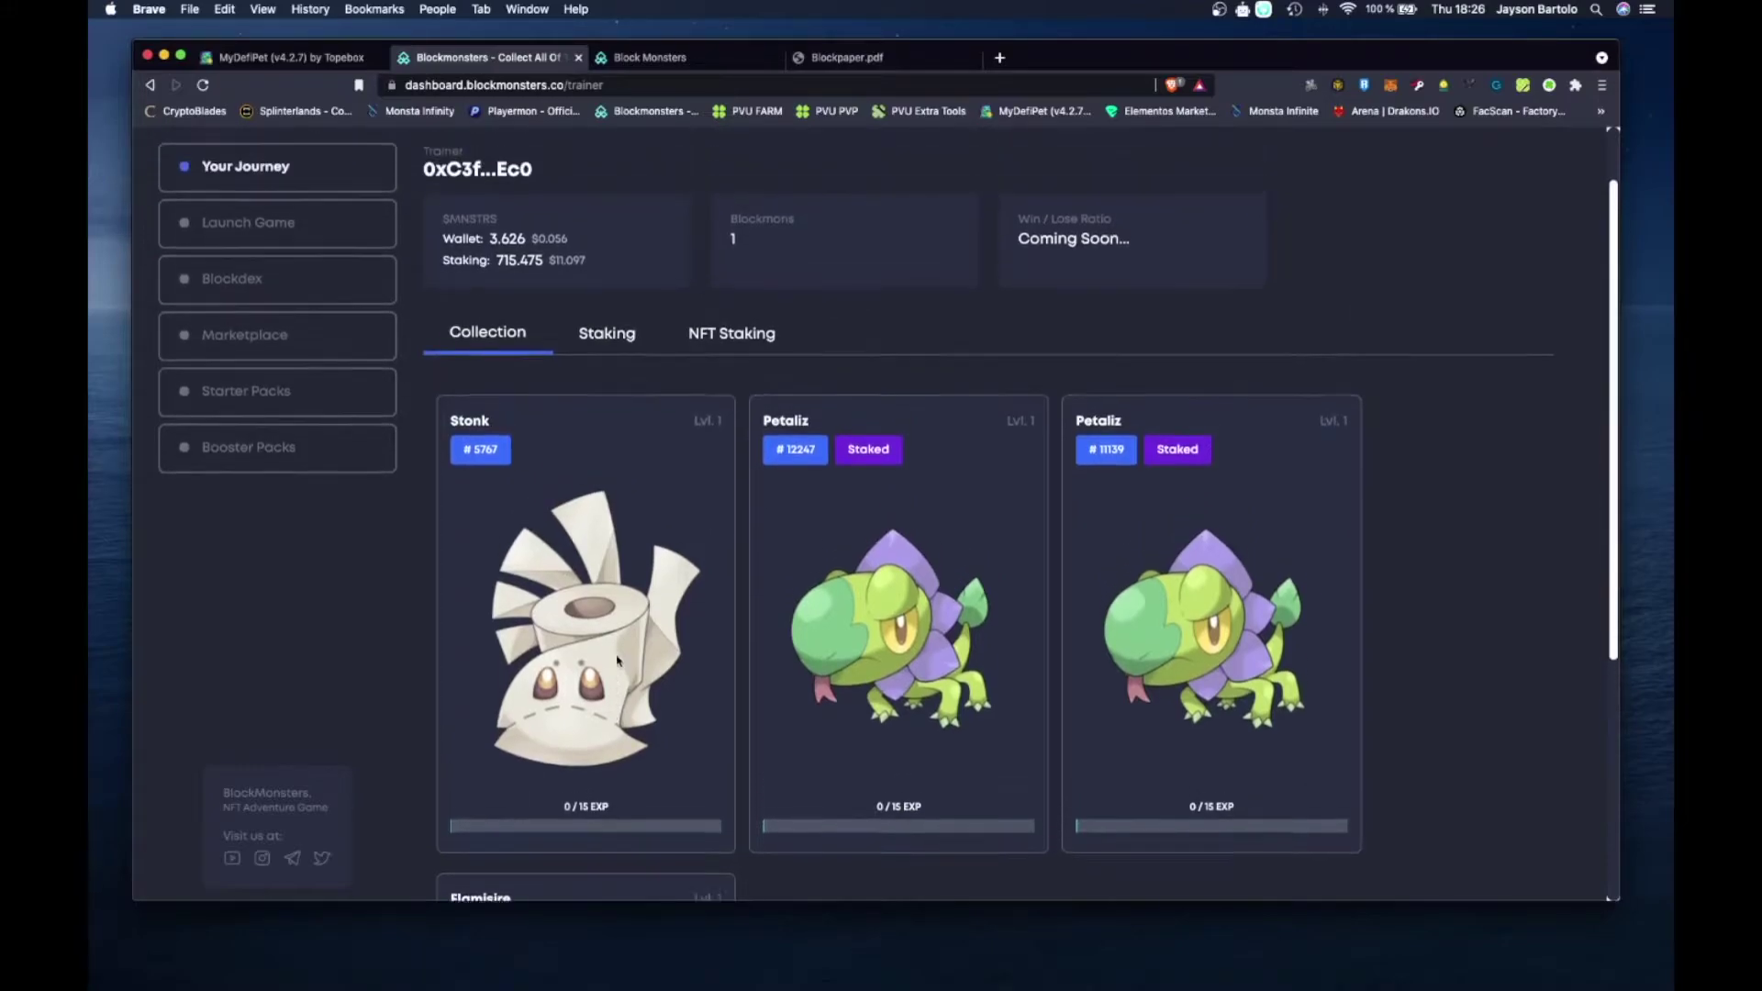
- Open the Blockmonsters marketplace separately from the dashboard and show the current listings by Blockmon class
right_click(289, 364)
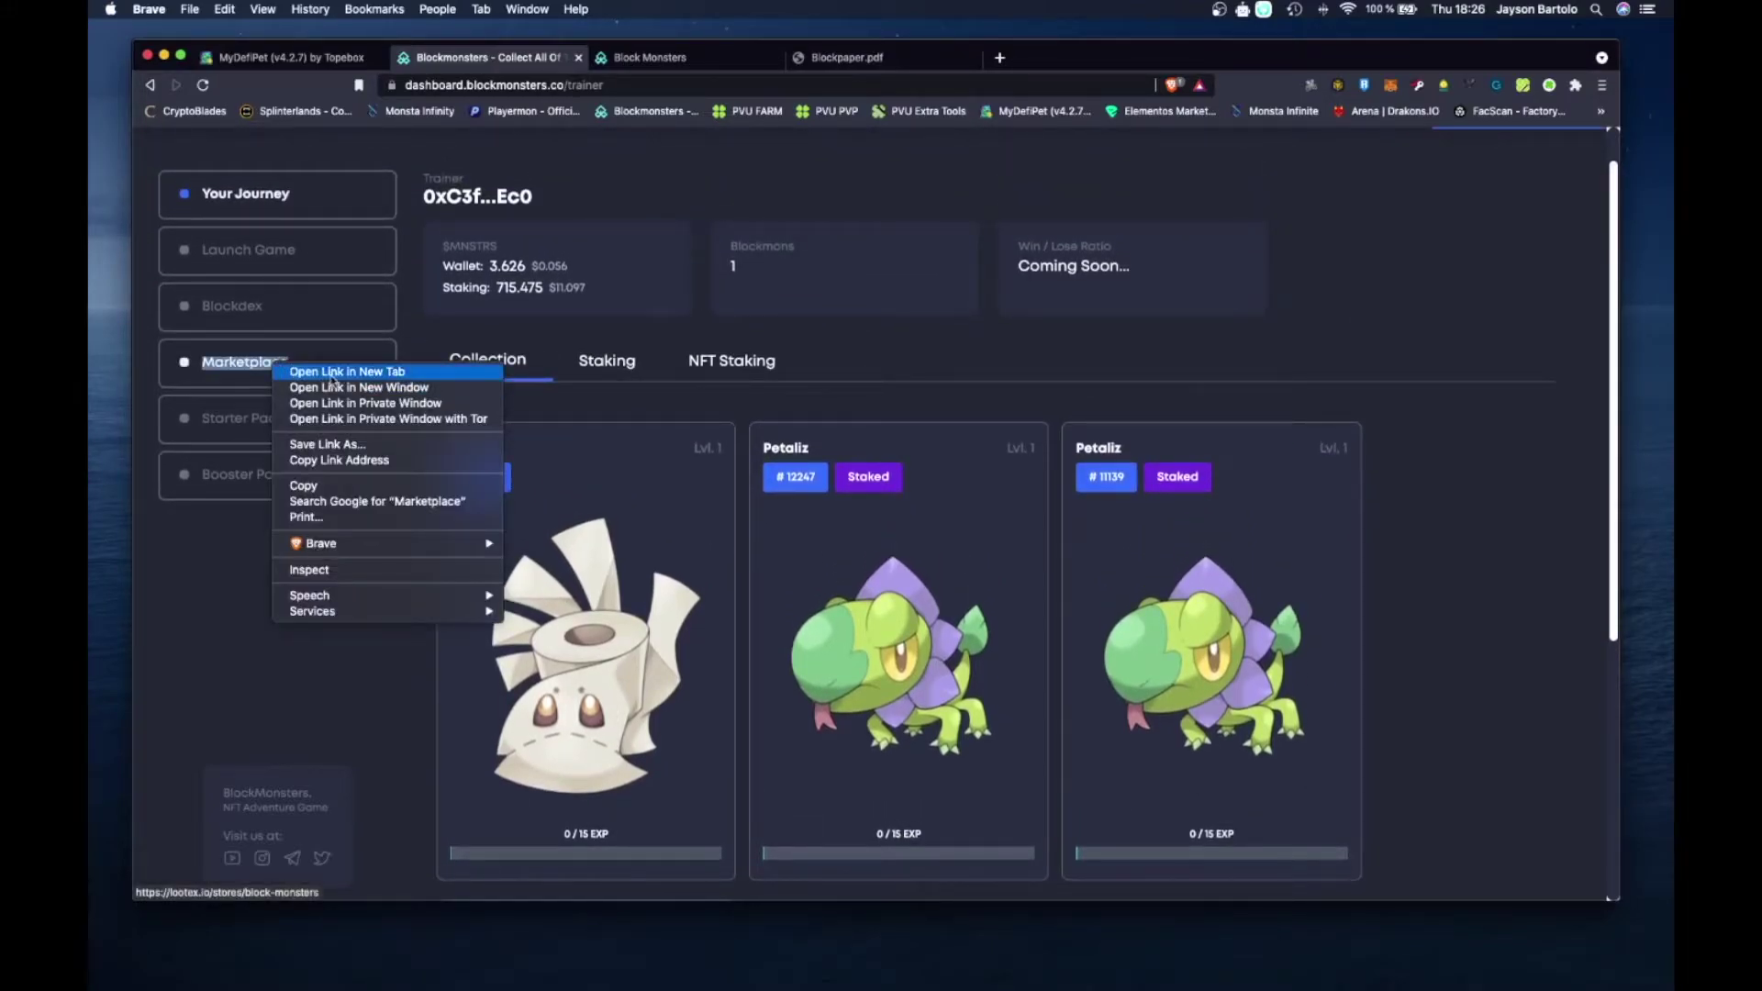
key("Escape")
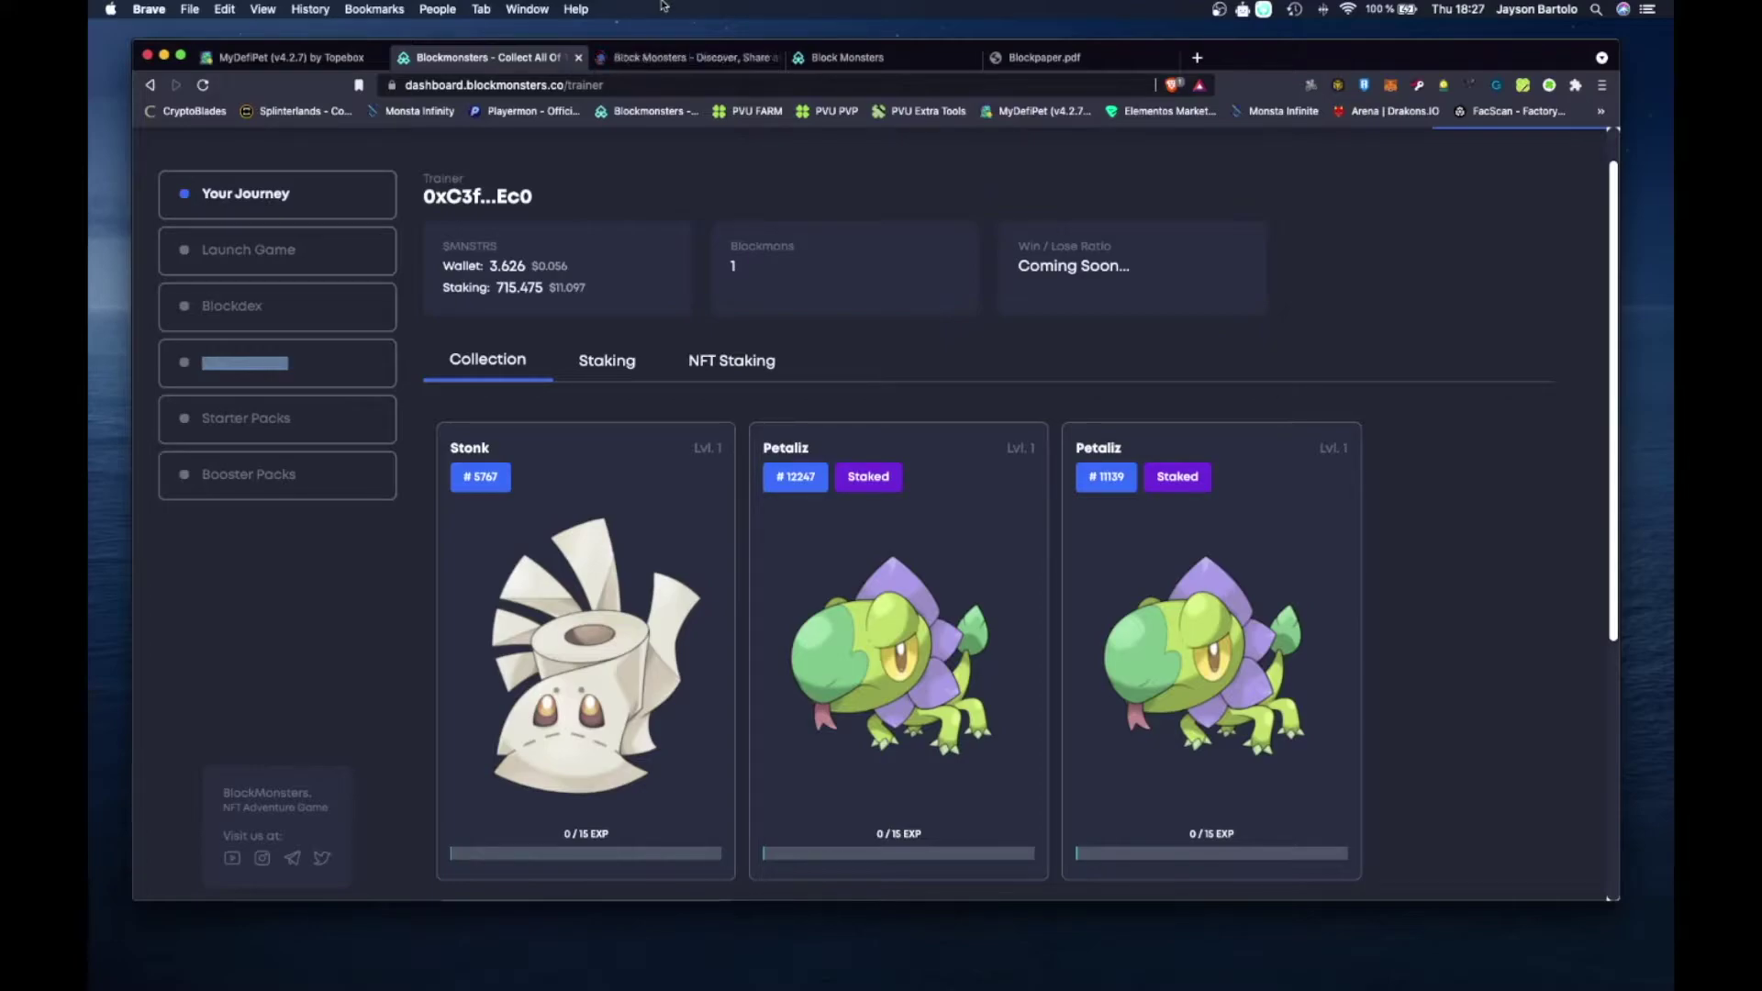
left_click(684, 57)
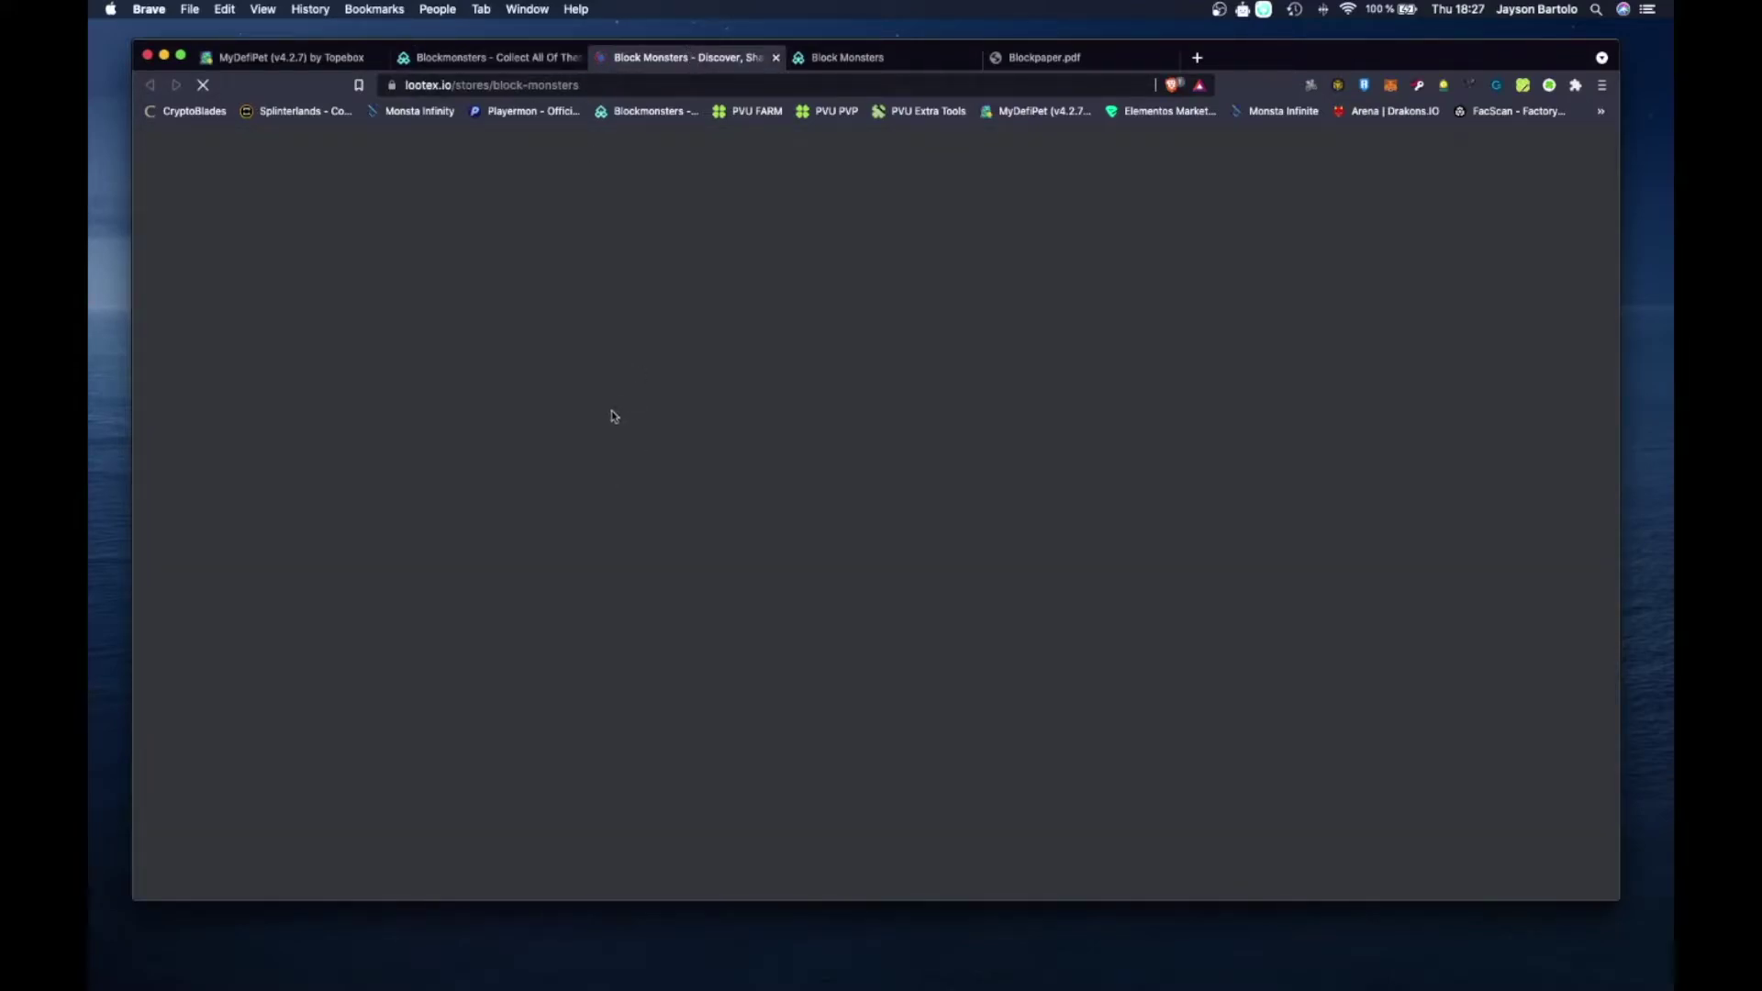
scroll(773, 670, "down", 5)
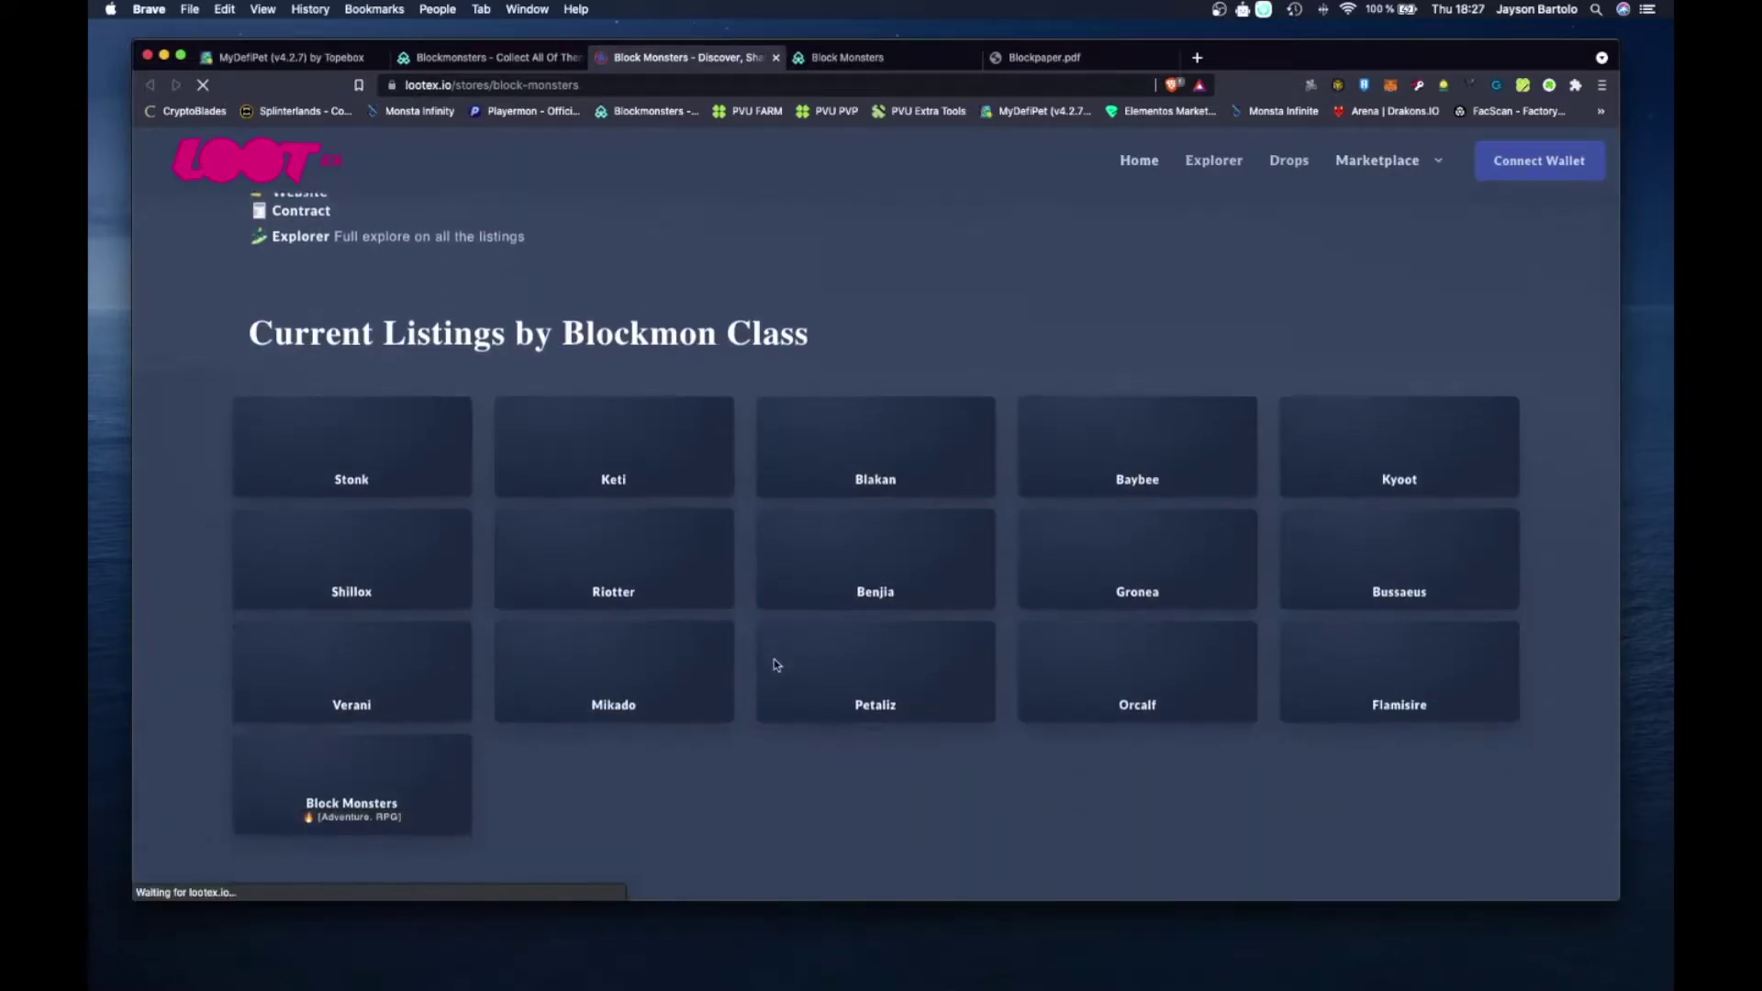
scroll(774, 659, "down", 1)
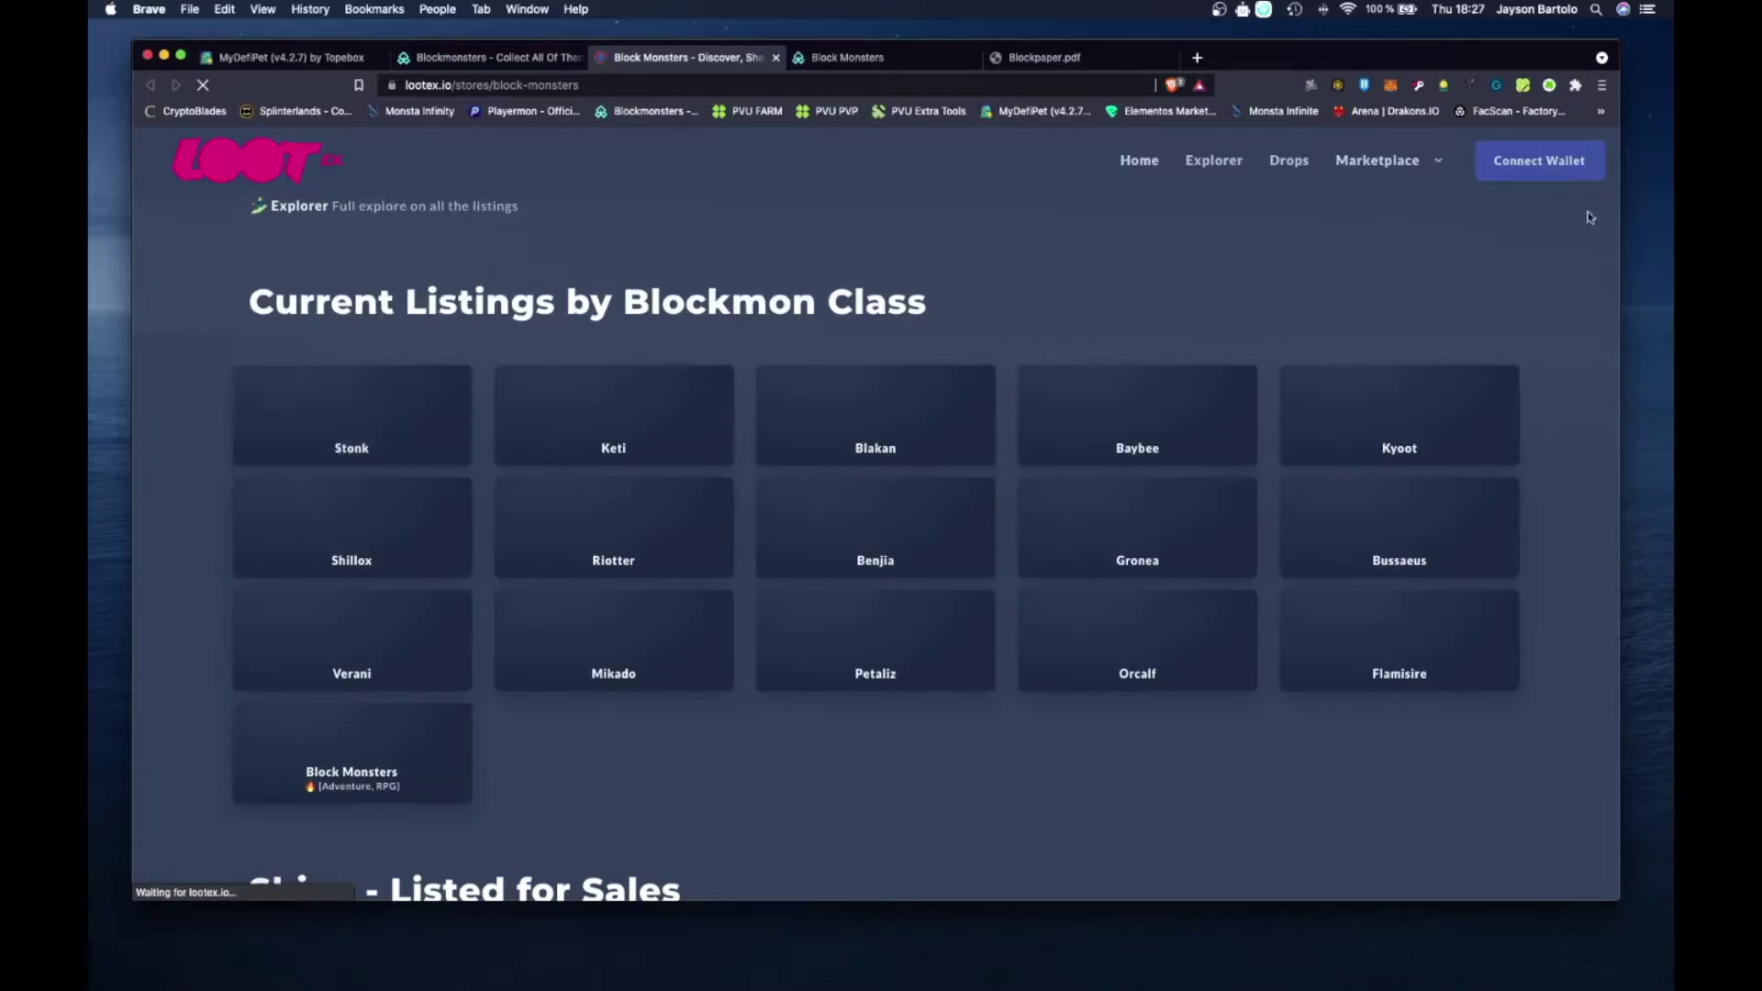
- Connect the MetaMask wallet to the Lootex marketplace and return to the listings
left_click(1554, 216)
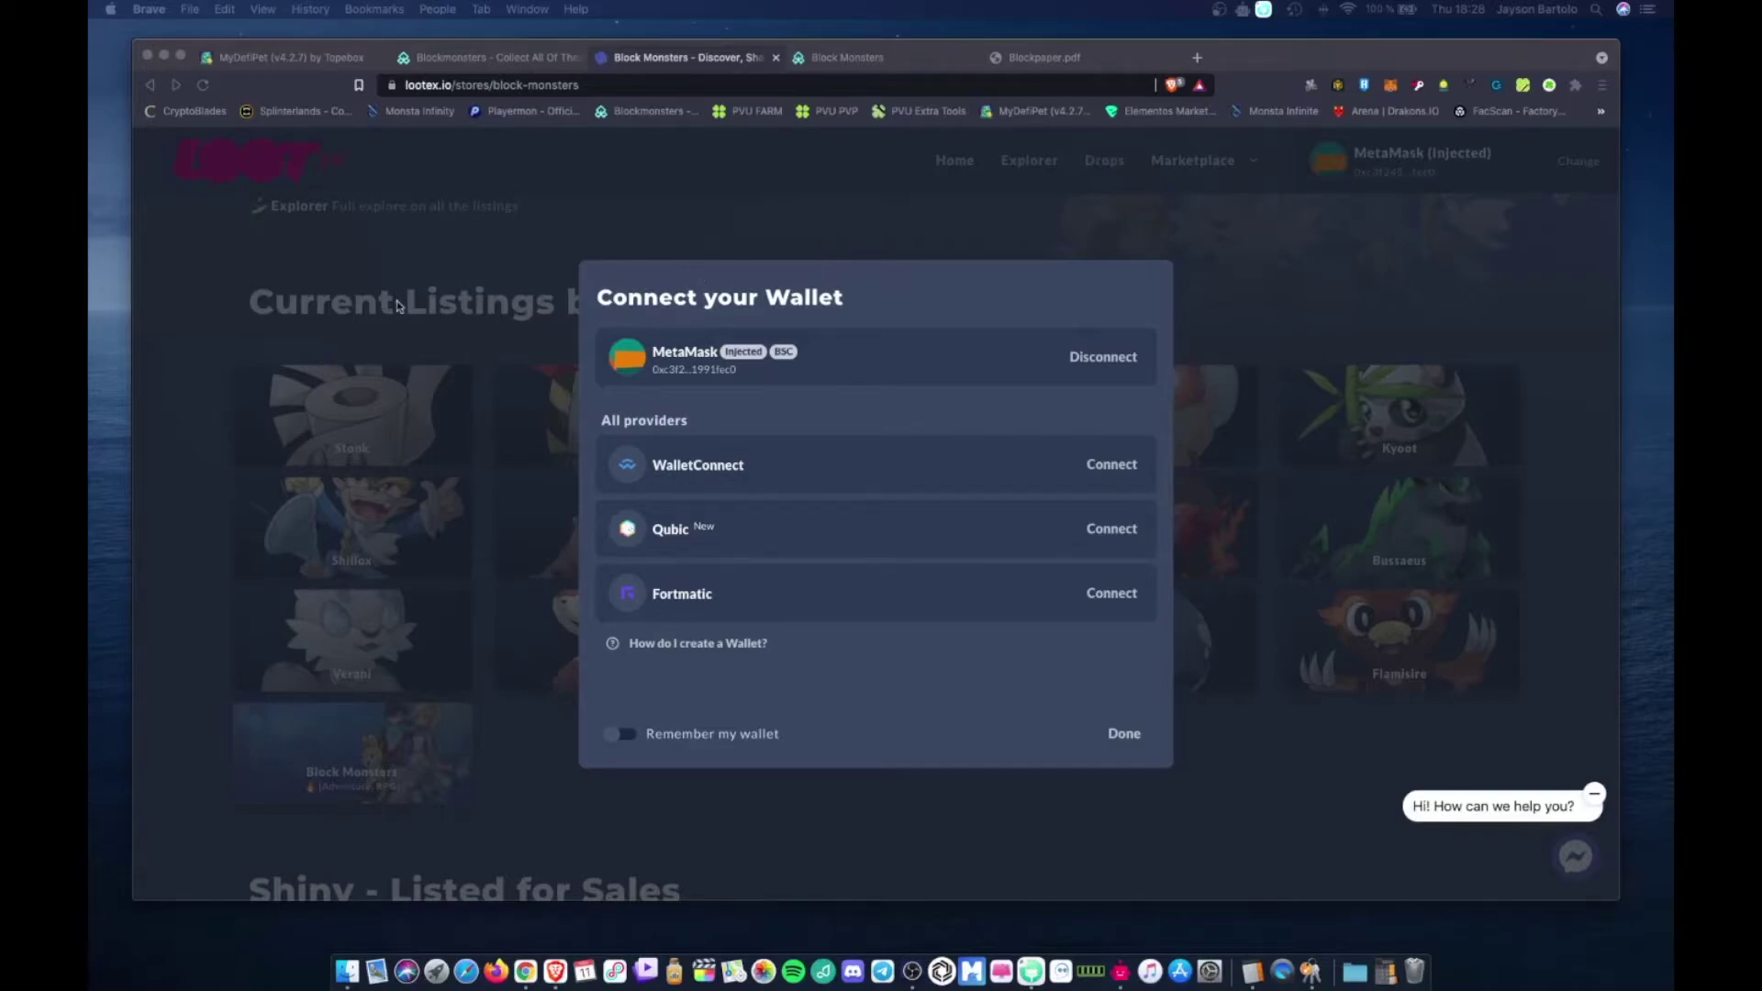
left_click(290, 237)
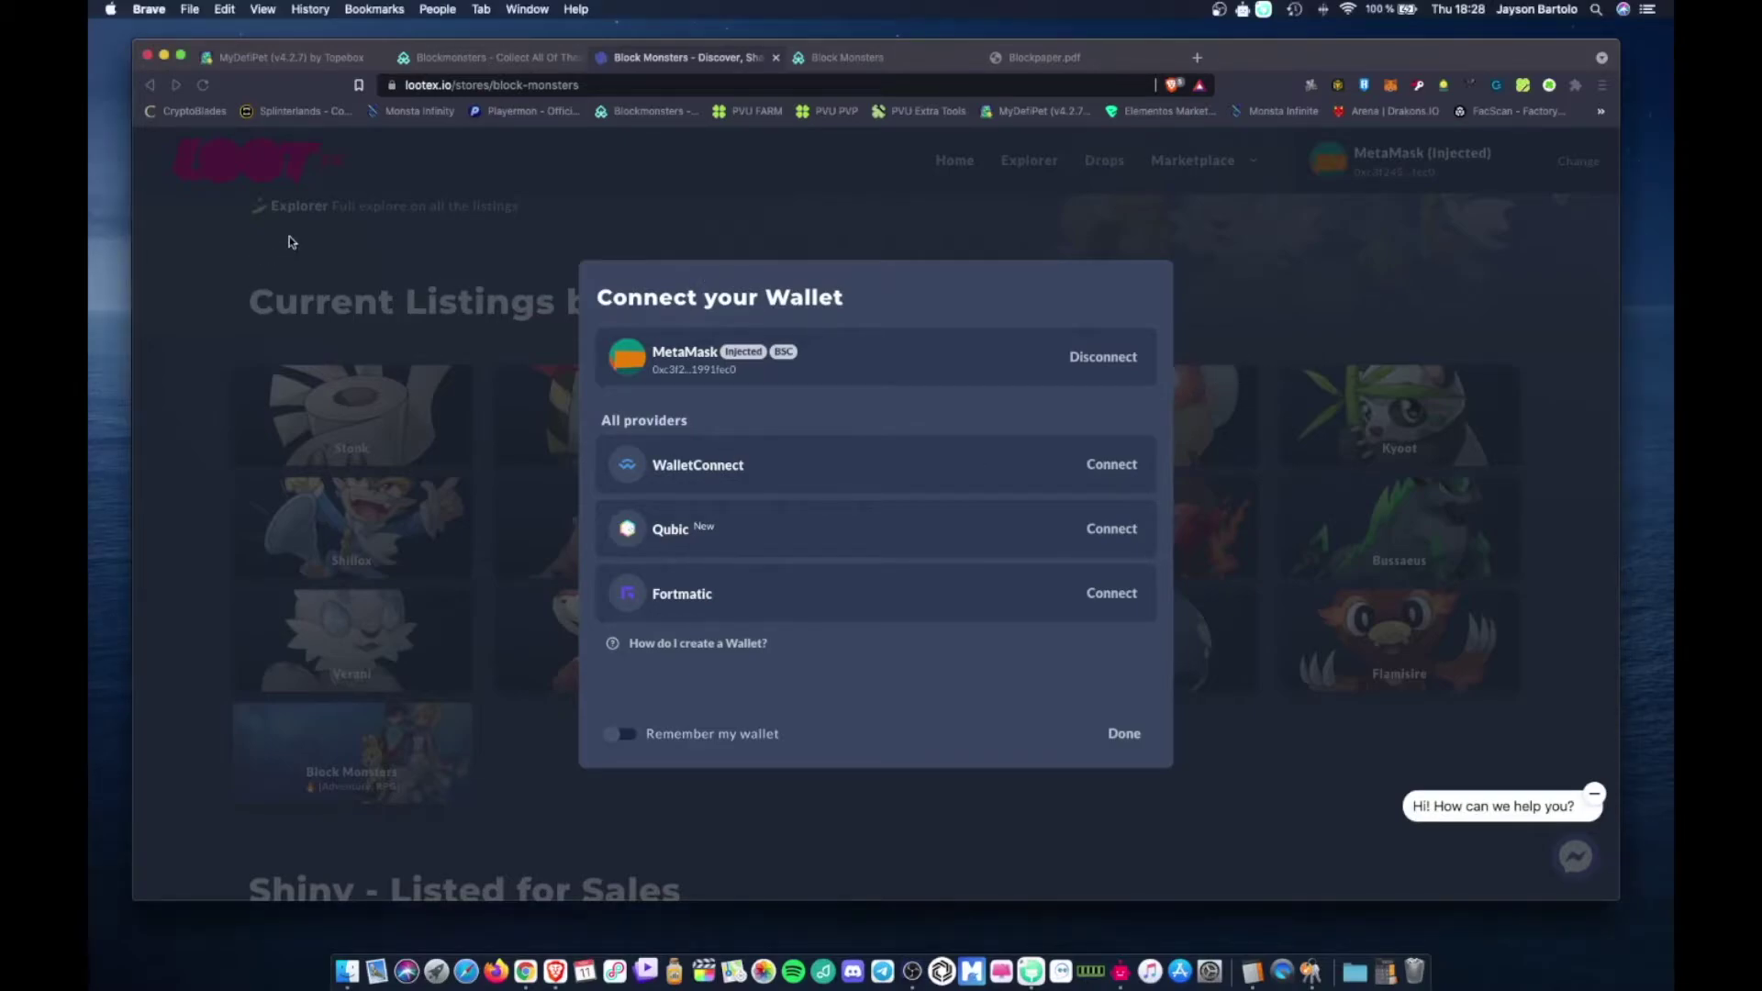
left_click(1248, 289)
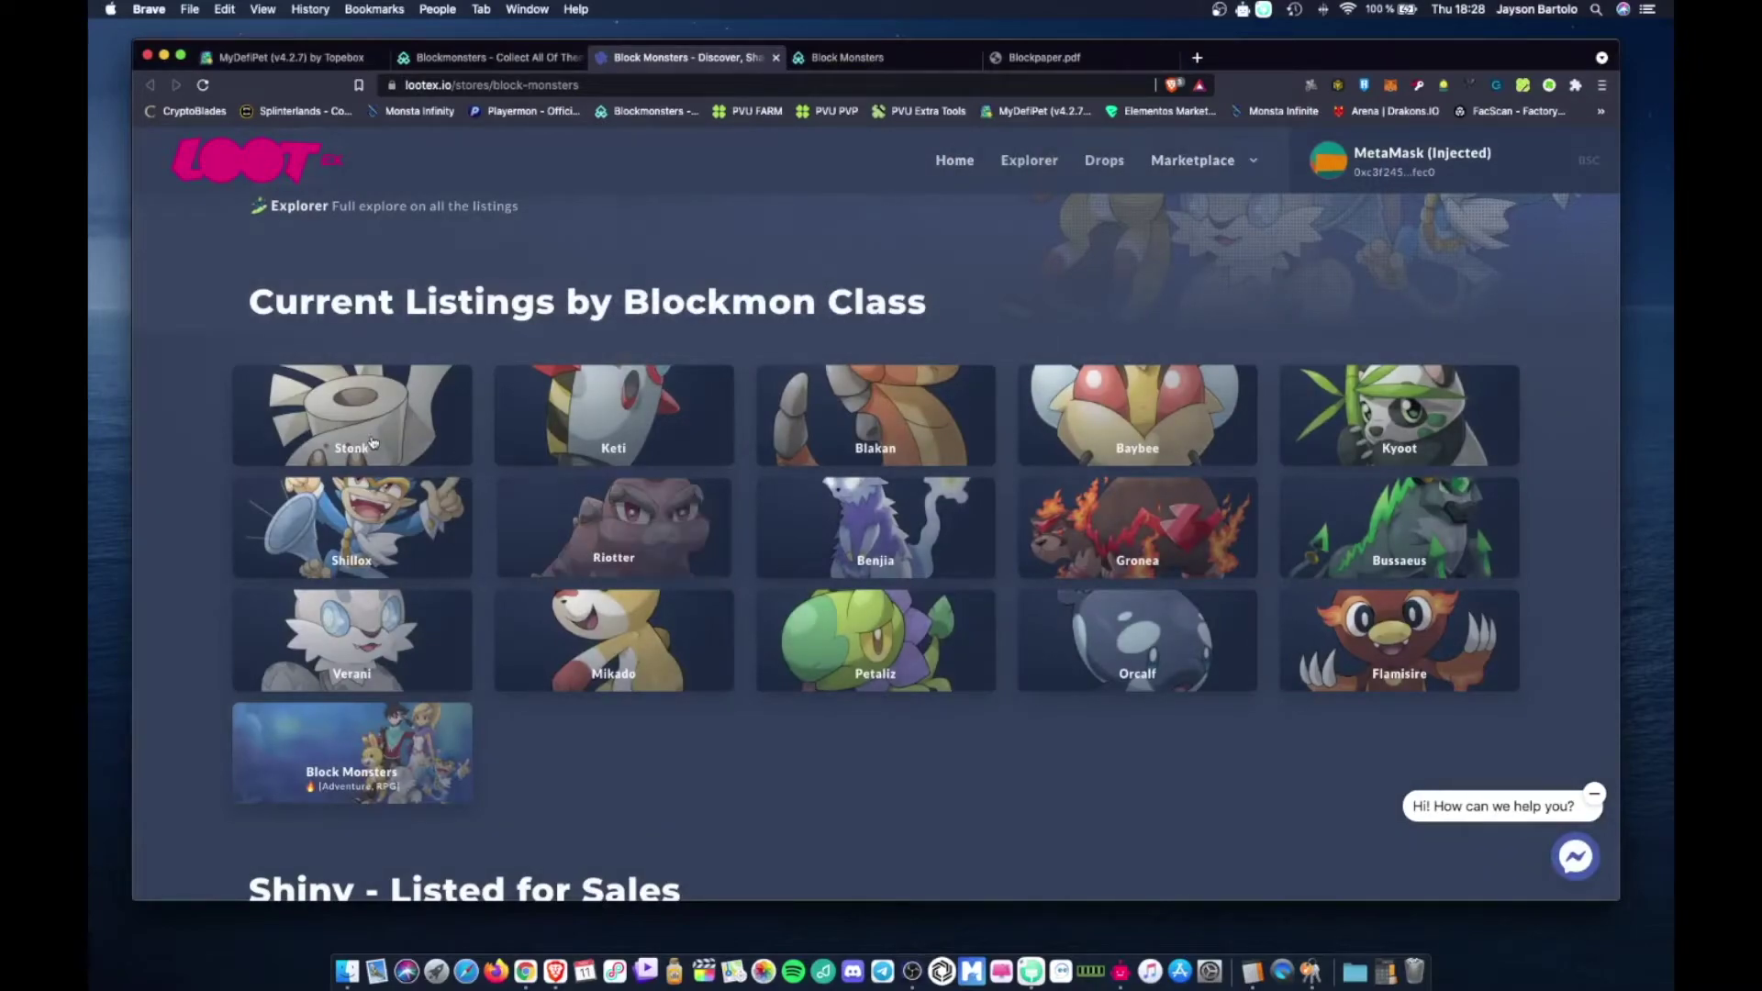
- Open the Stonk class store and review the prices of its listed and recently sold NFTs
left_click(335, 427)
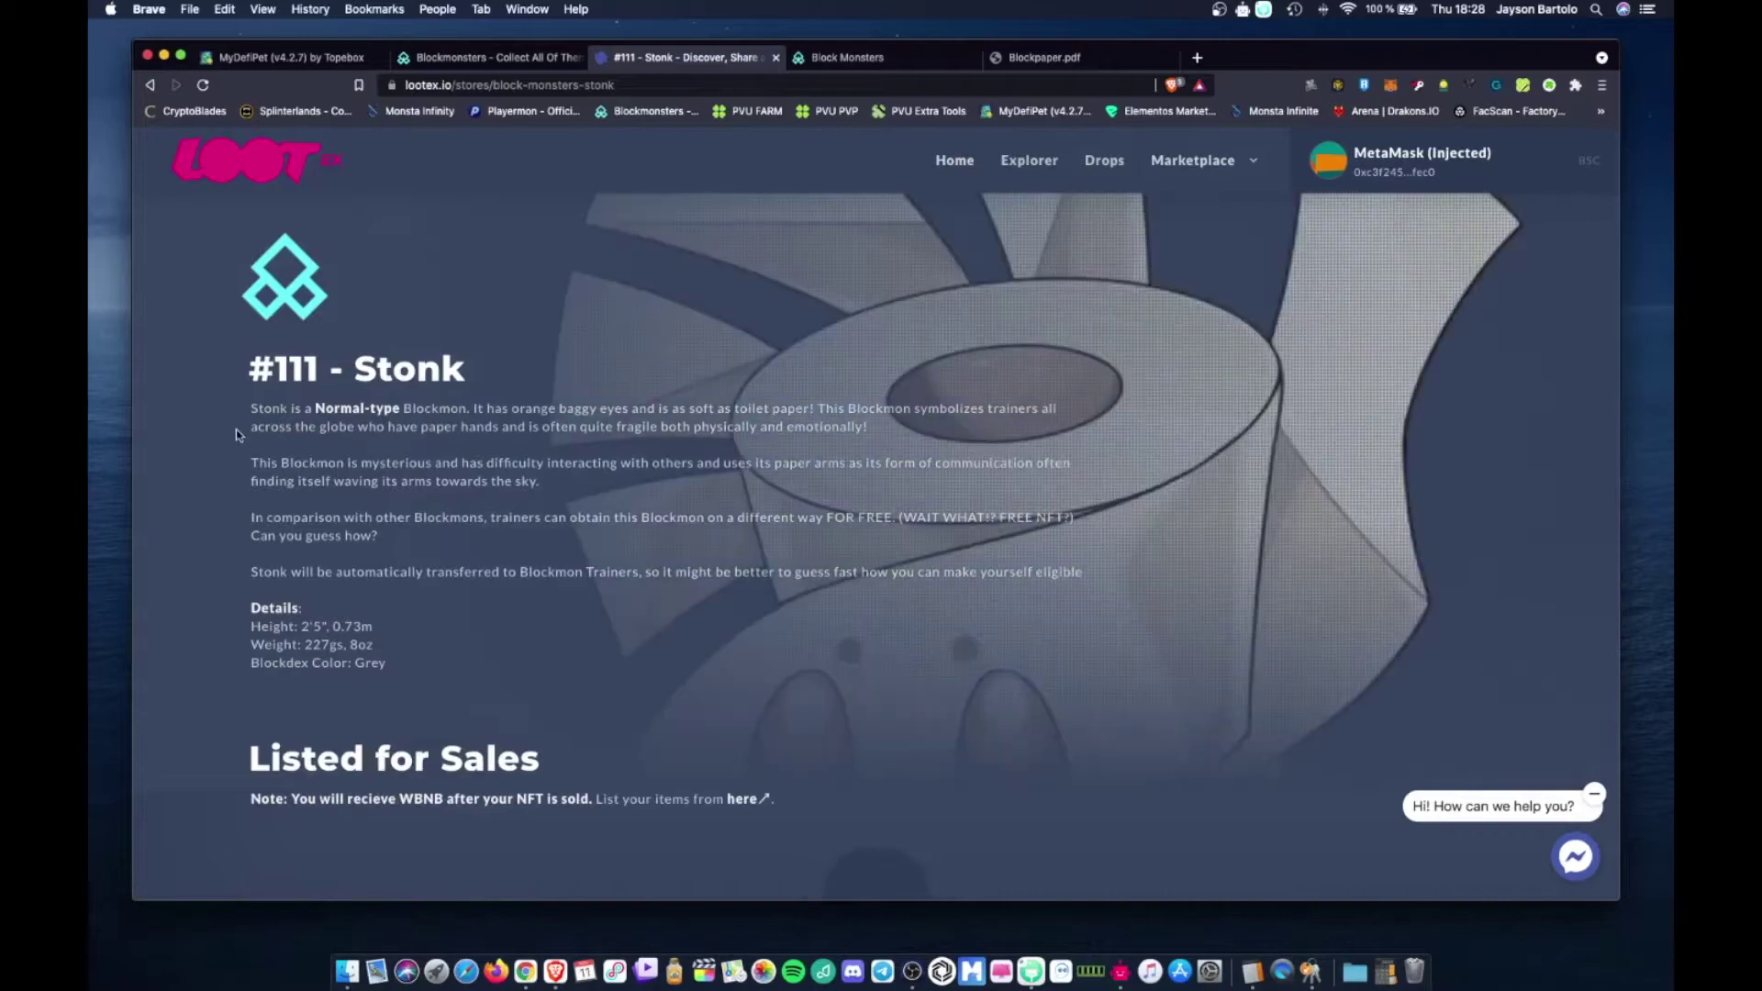
scroll(709, 689, "down", 10)
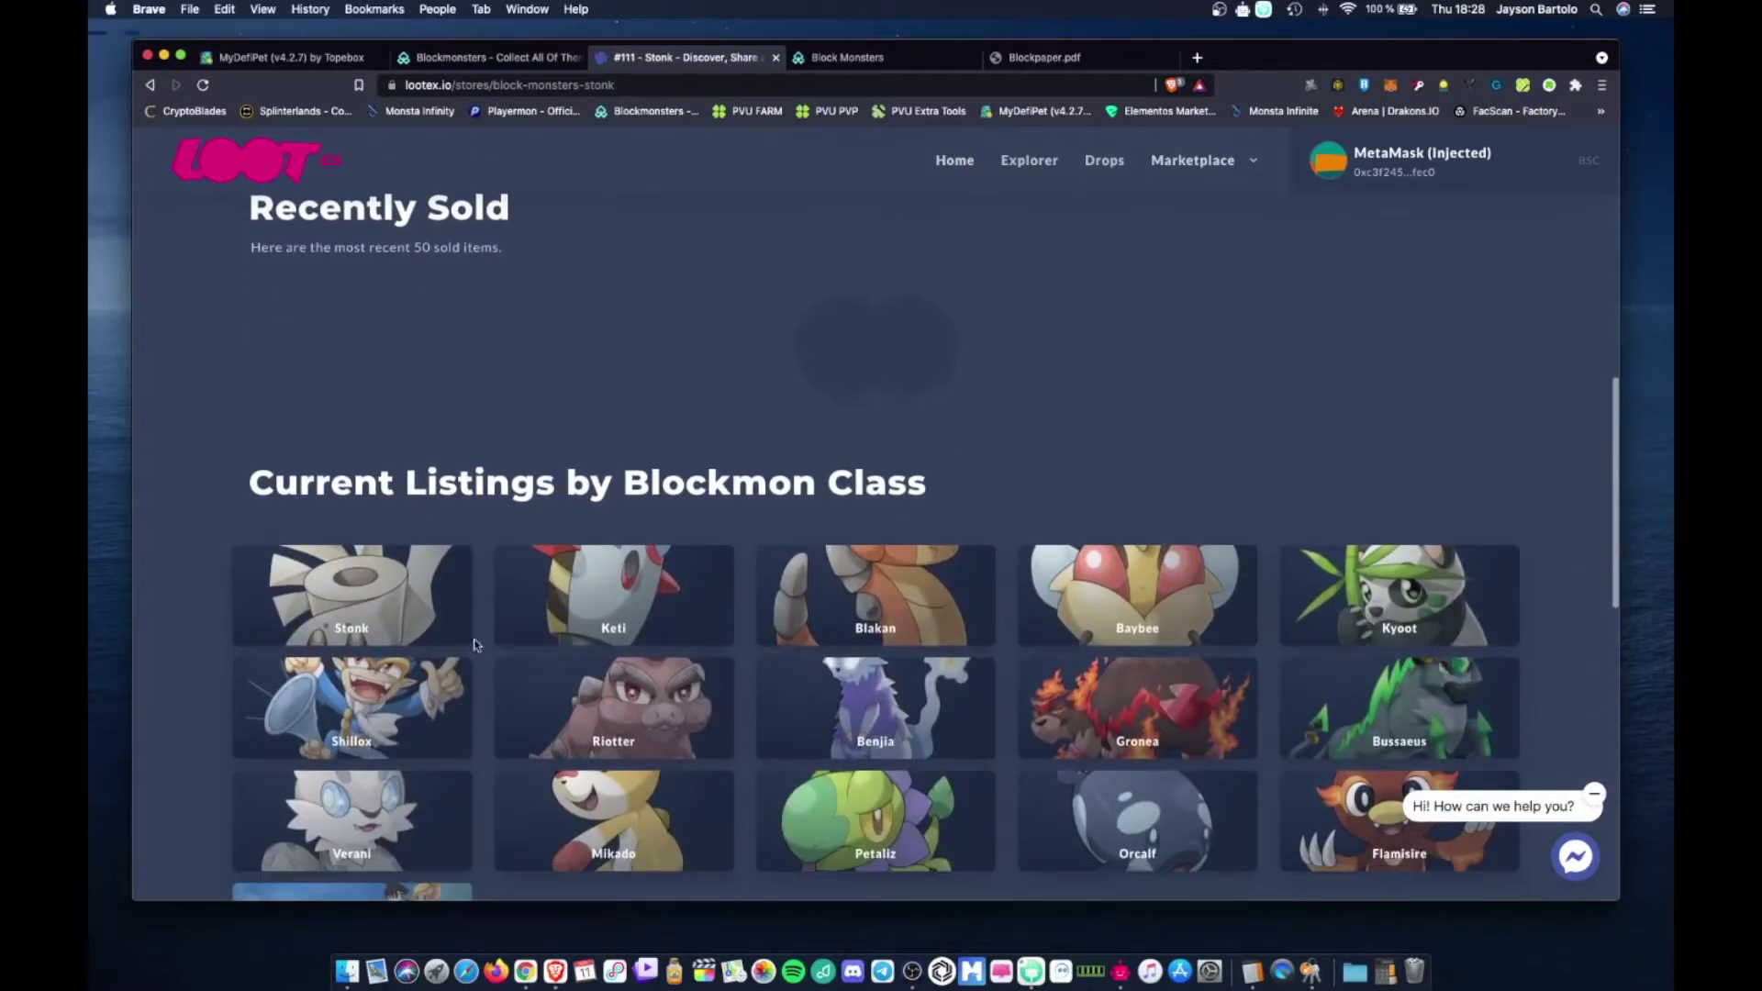
scroll(643, 670, "up", 5)
scroll(592, 658, "up", 3)
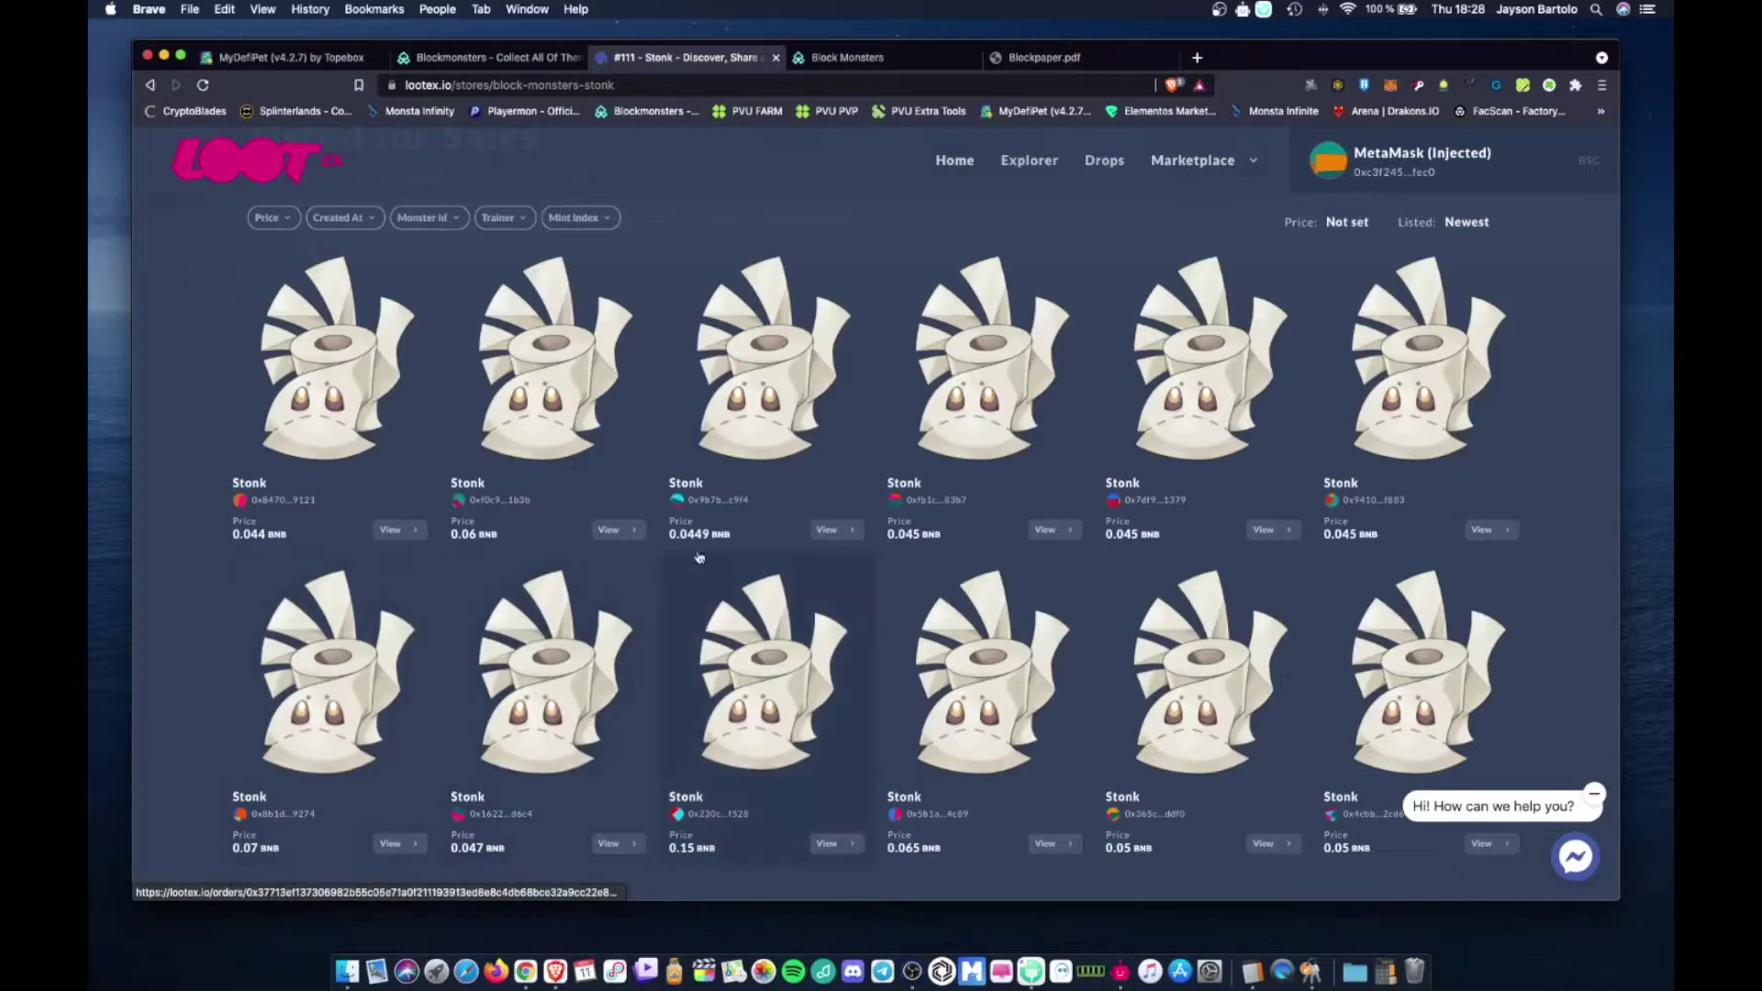
scroll(821, 583, "down", 2)
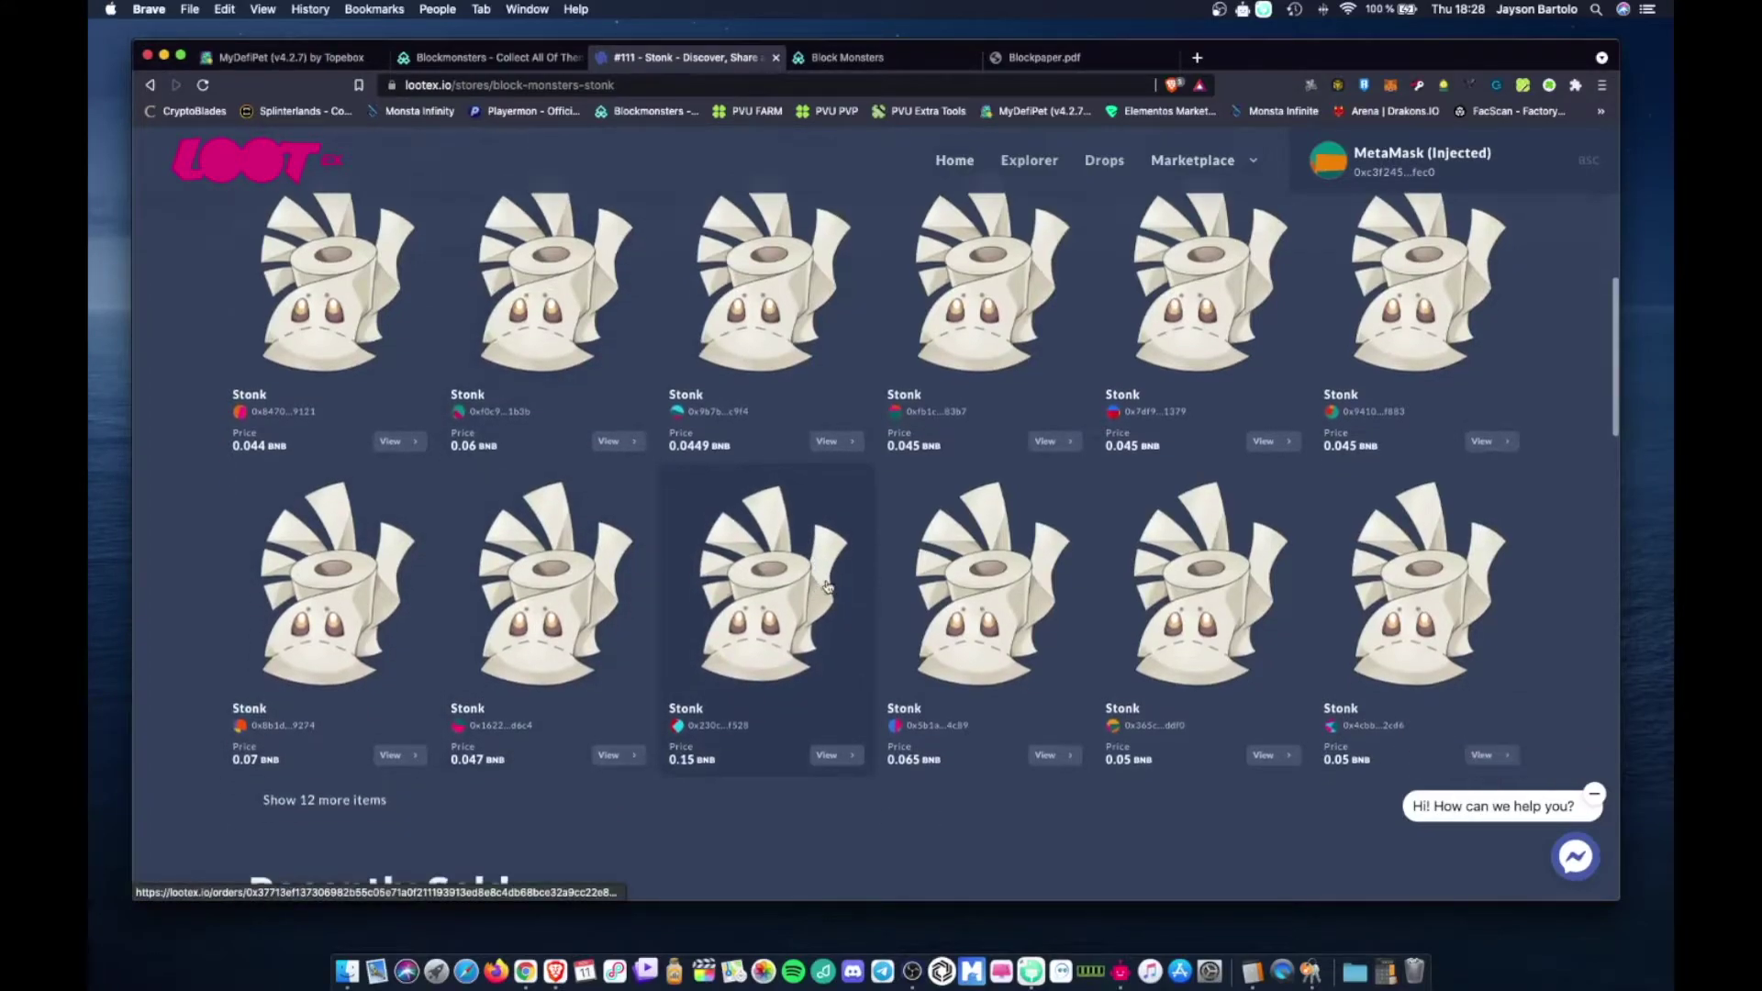
scroll(876, 609, "down", 3)
scroll(587, 688, "down", 10)
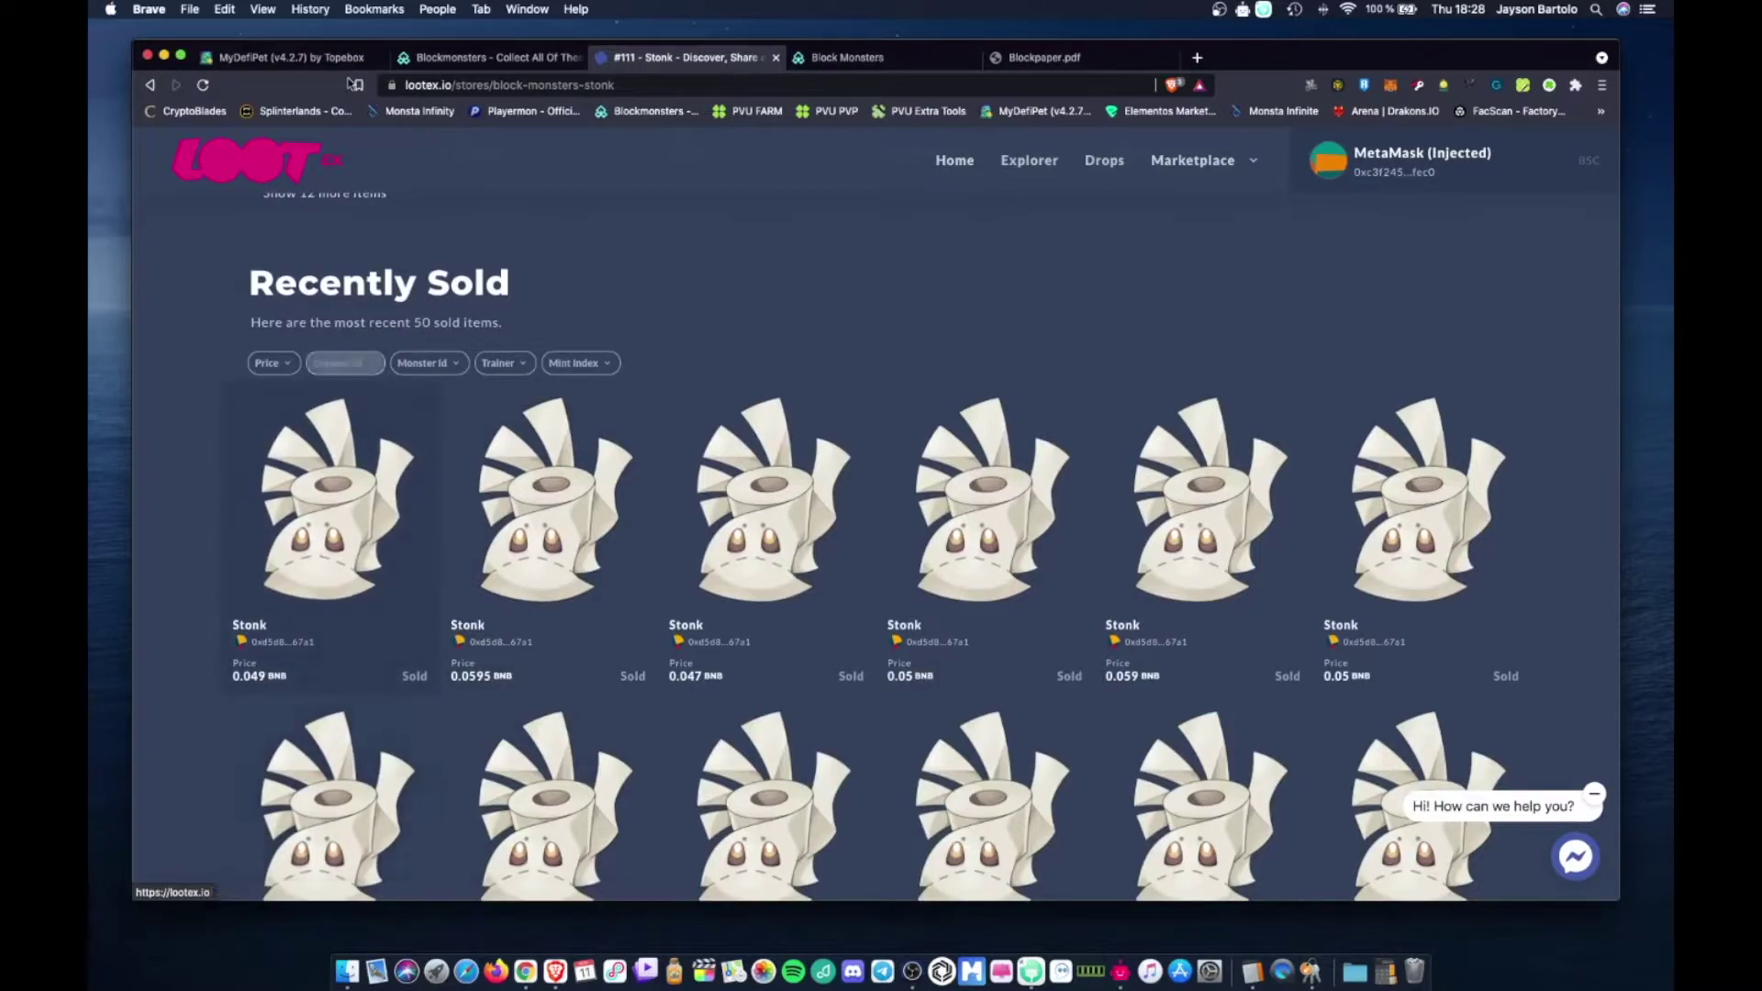
- Open coingecko.com/en separately from the marketplace, search for "bnb", and show the Binance Coin (BNB) price page
left_click(1197, 59)
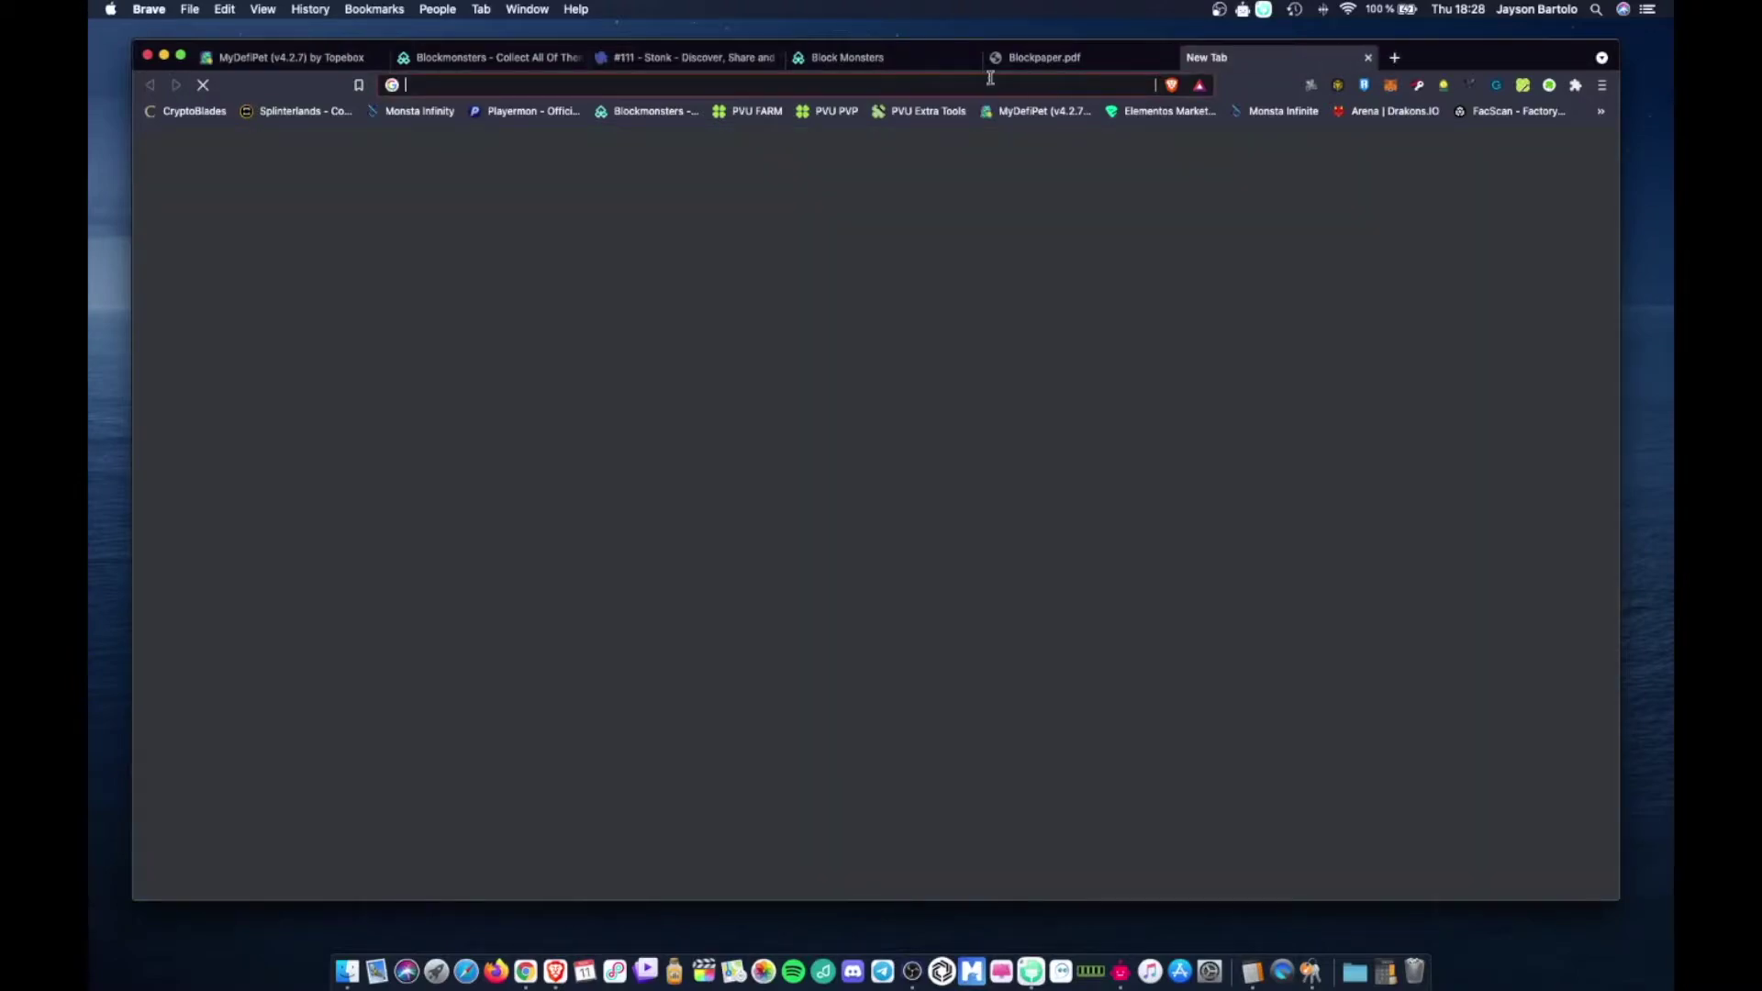
type("coingecko.com/en")
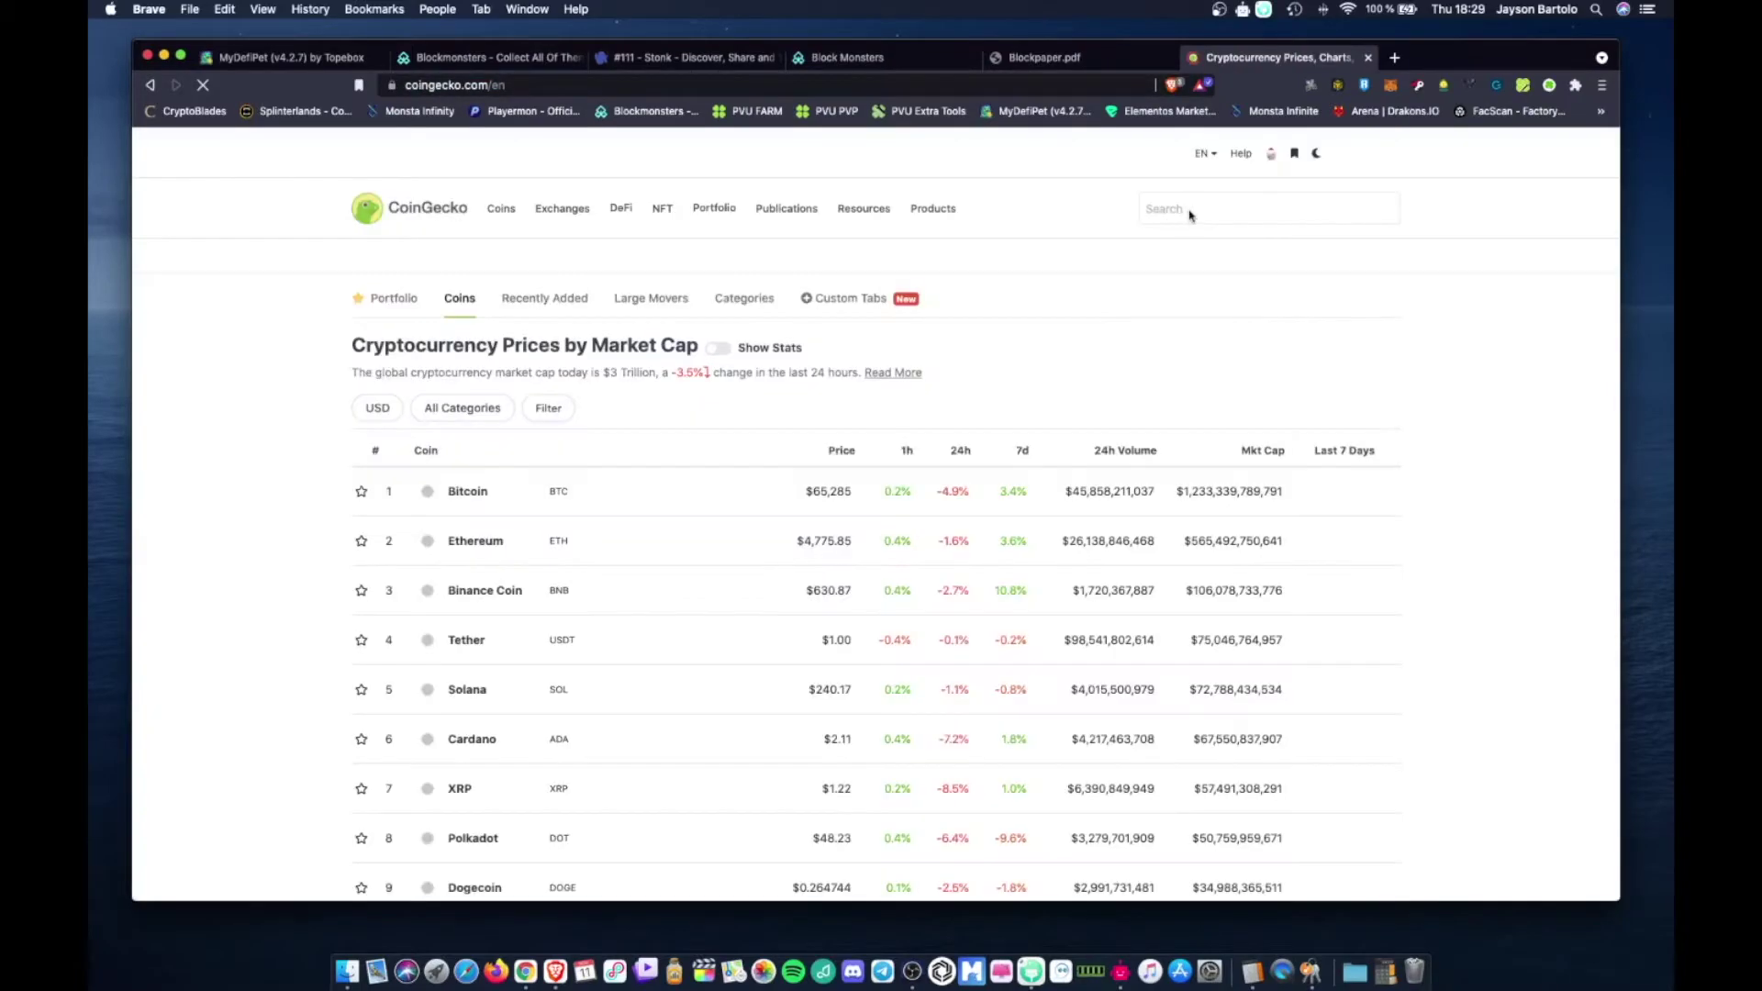
left_click(1188, 209)
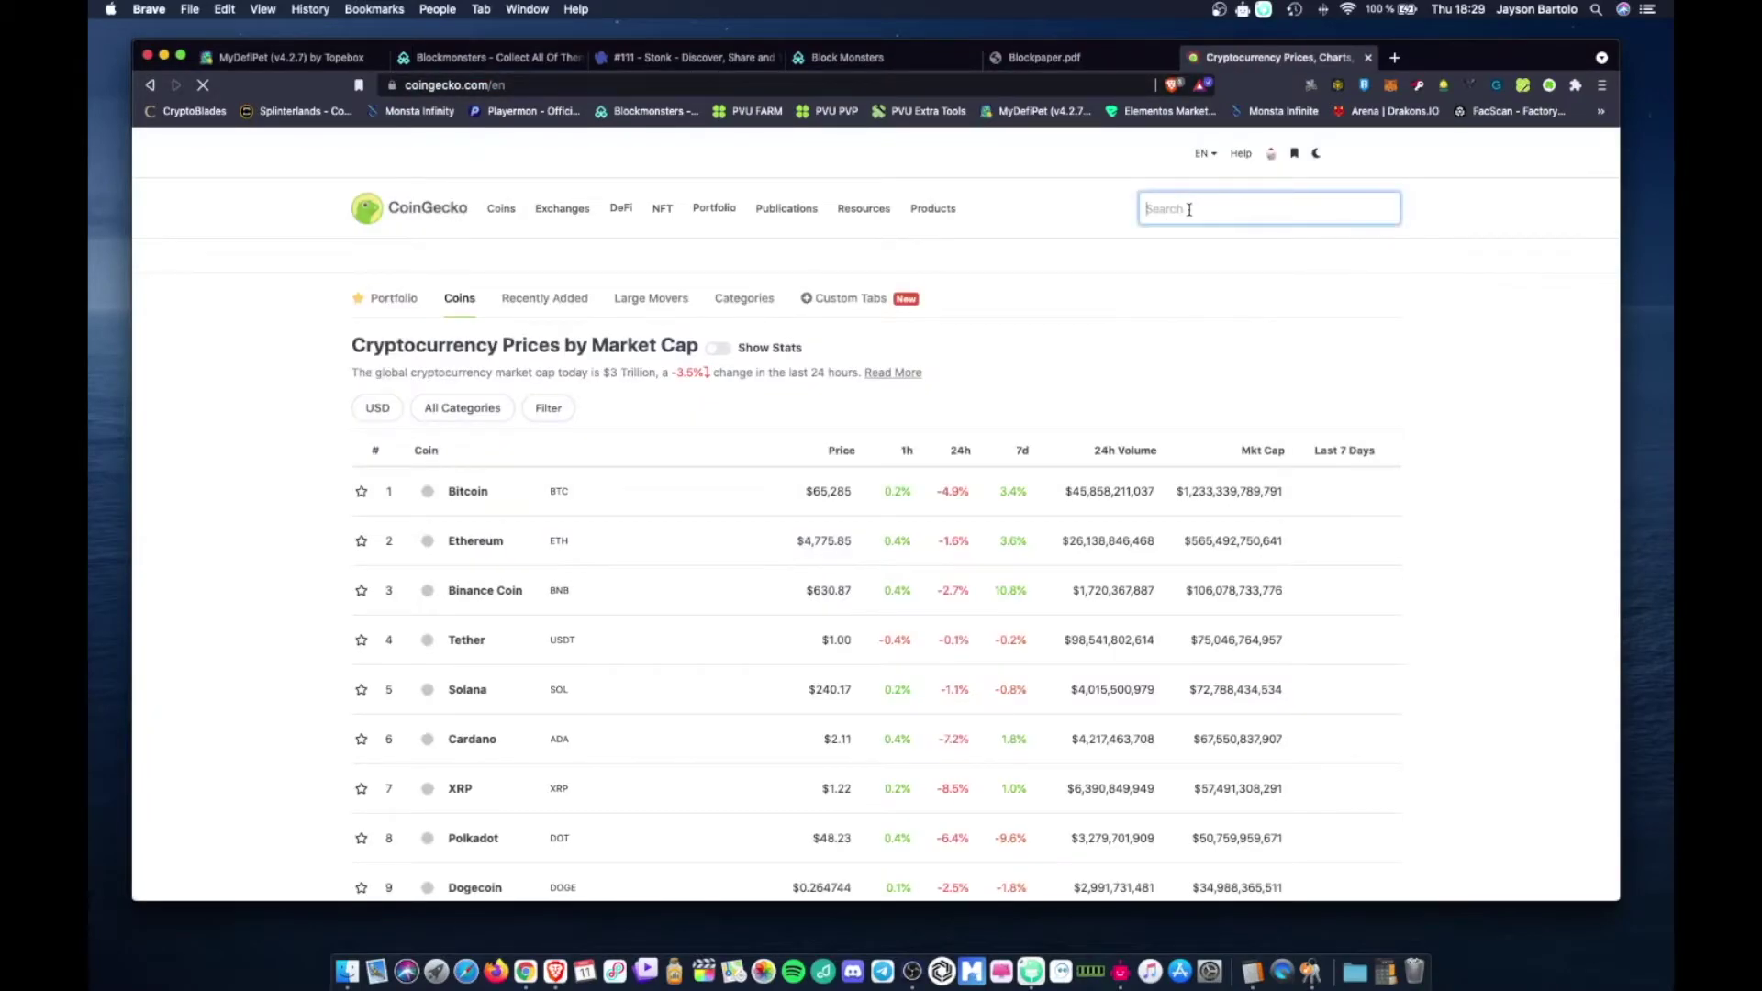
type("bnb")
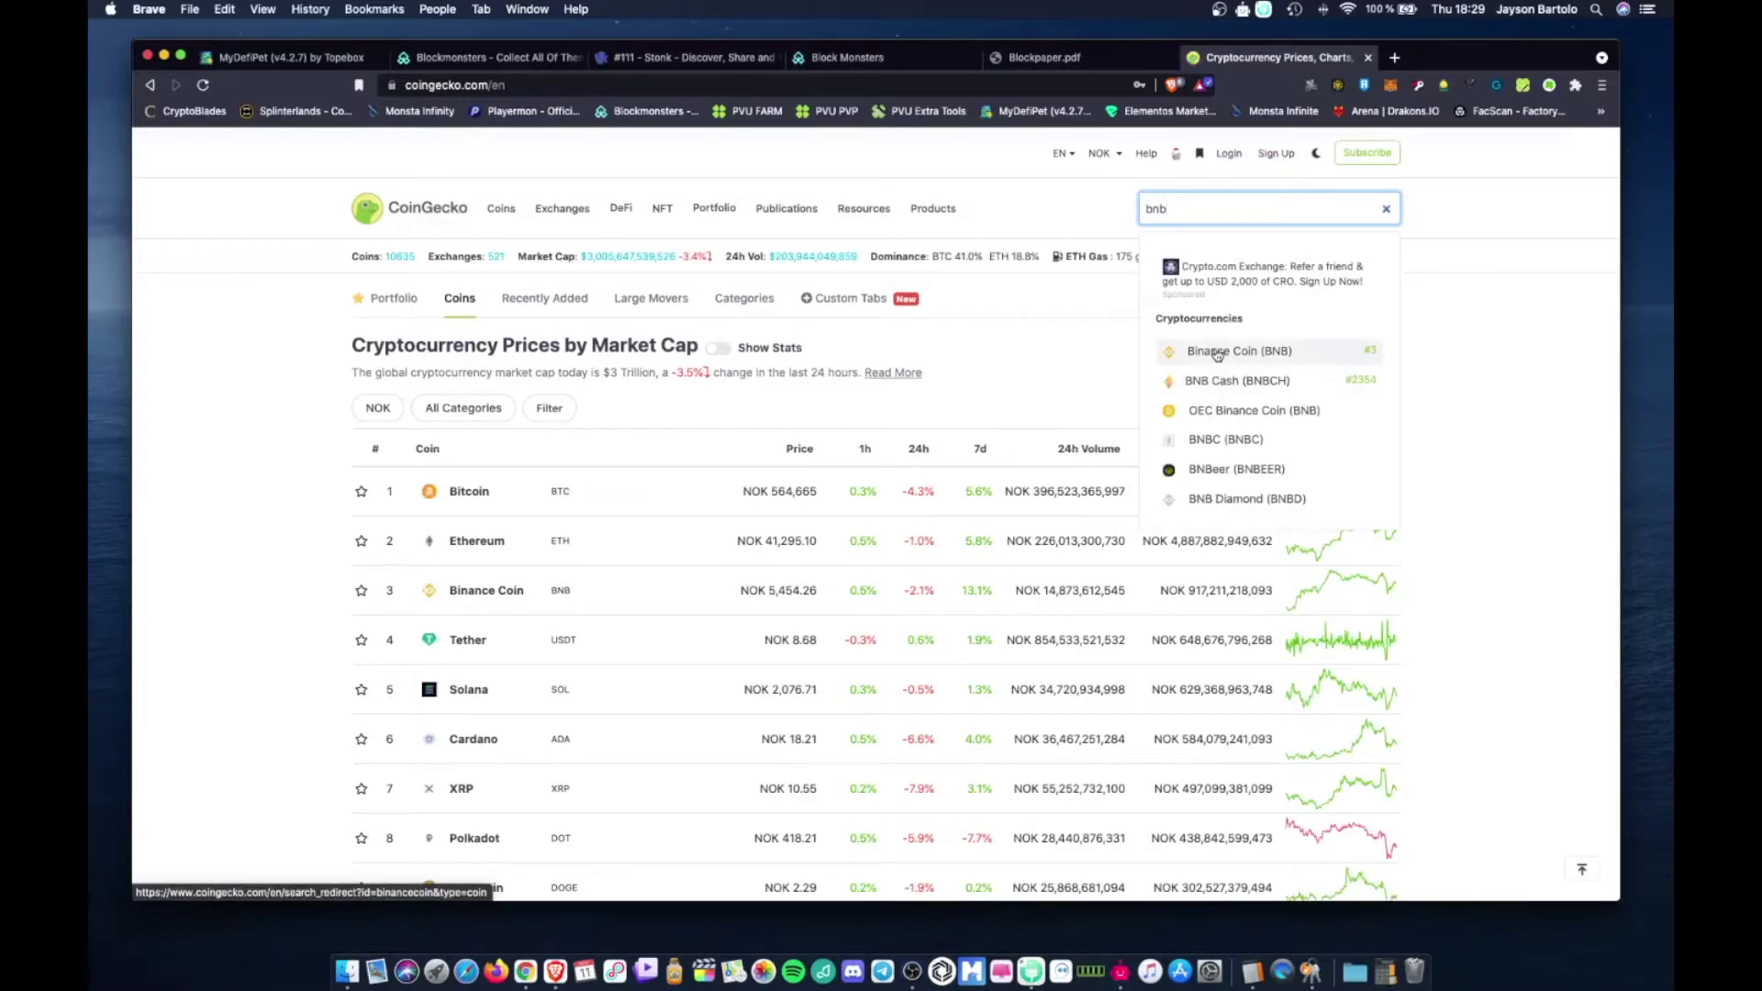
left_click(1233, 356)
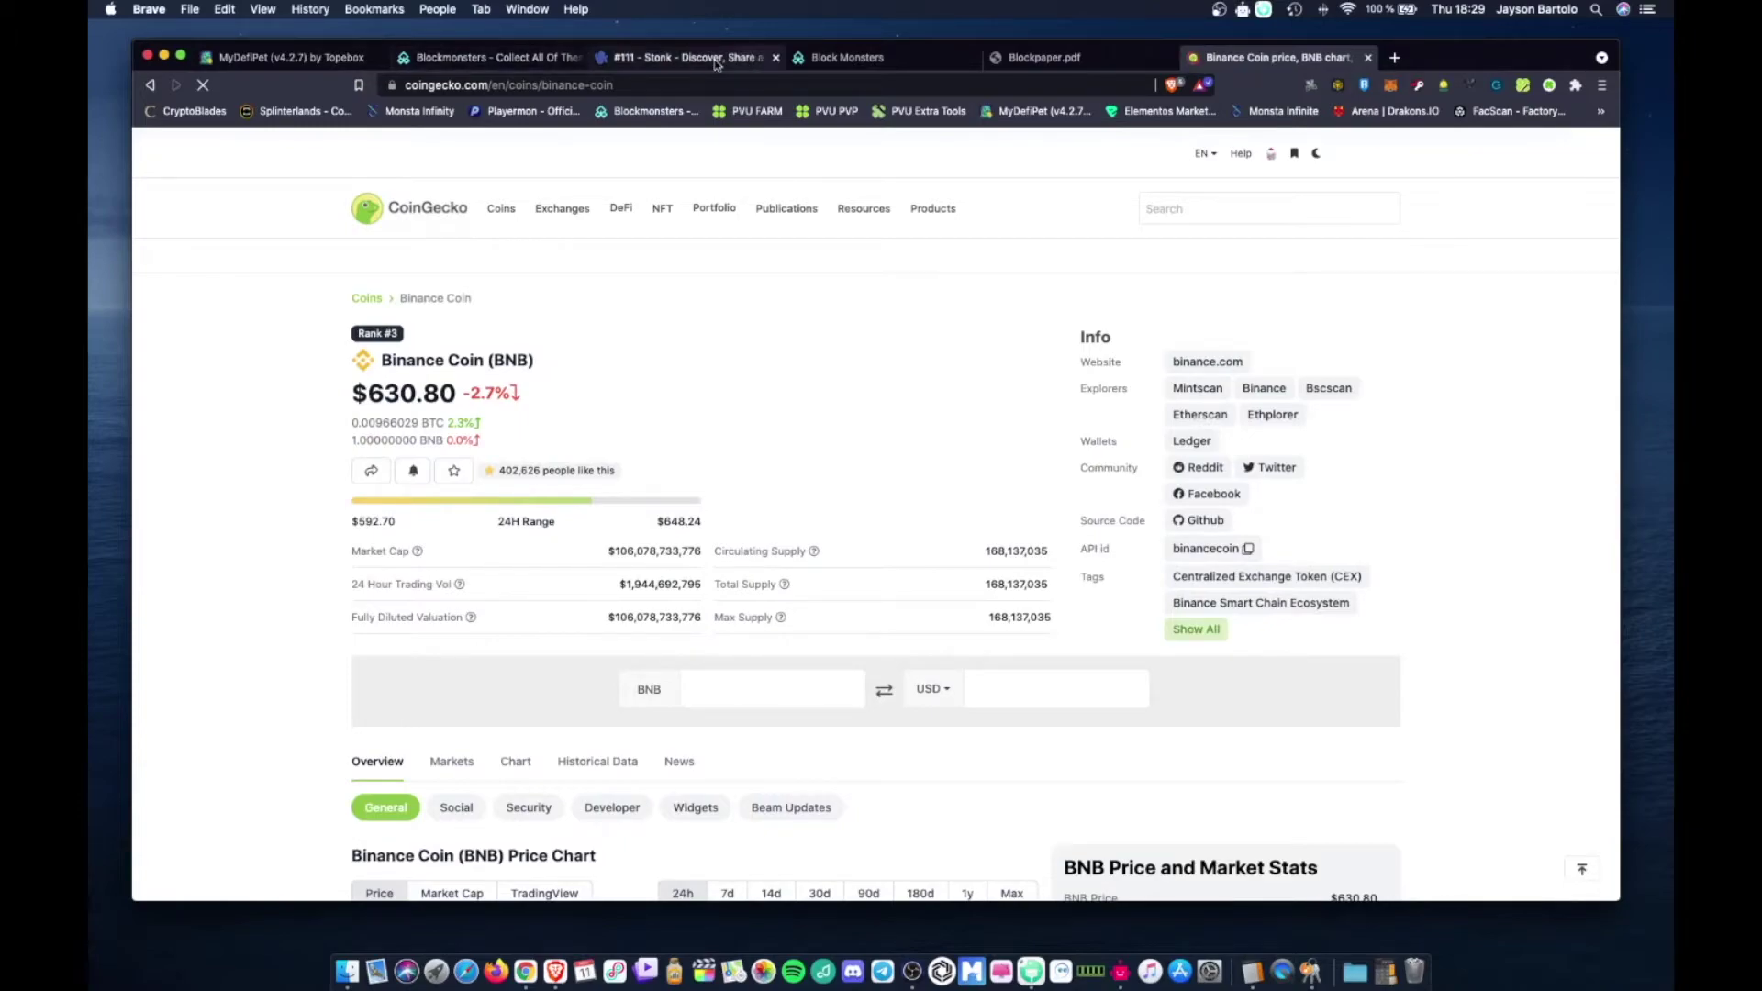
- Recheck the sold Stonk prices on Lootex and enter 0,047 as the BNB amount in CoinGecko's Binance Coin converter
key("super+3")
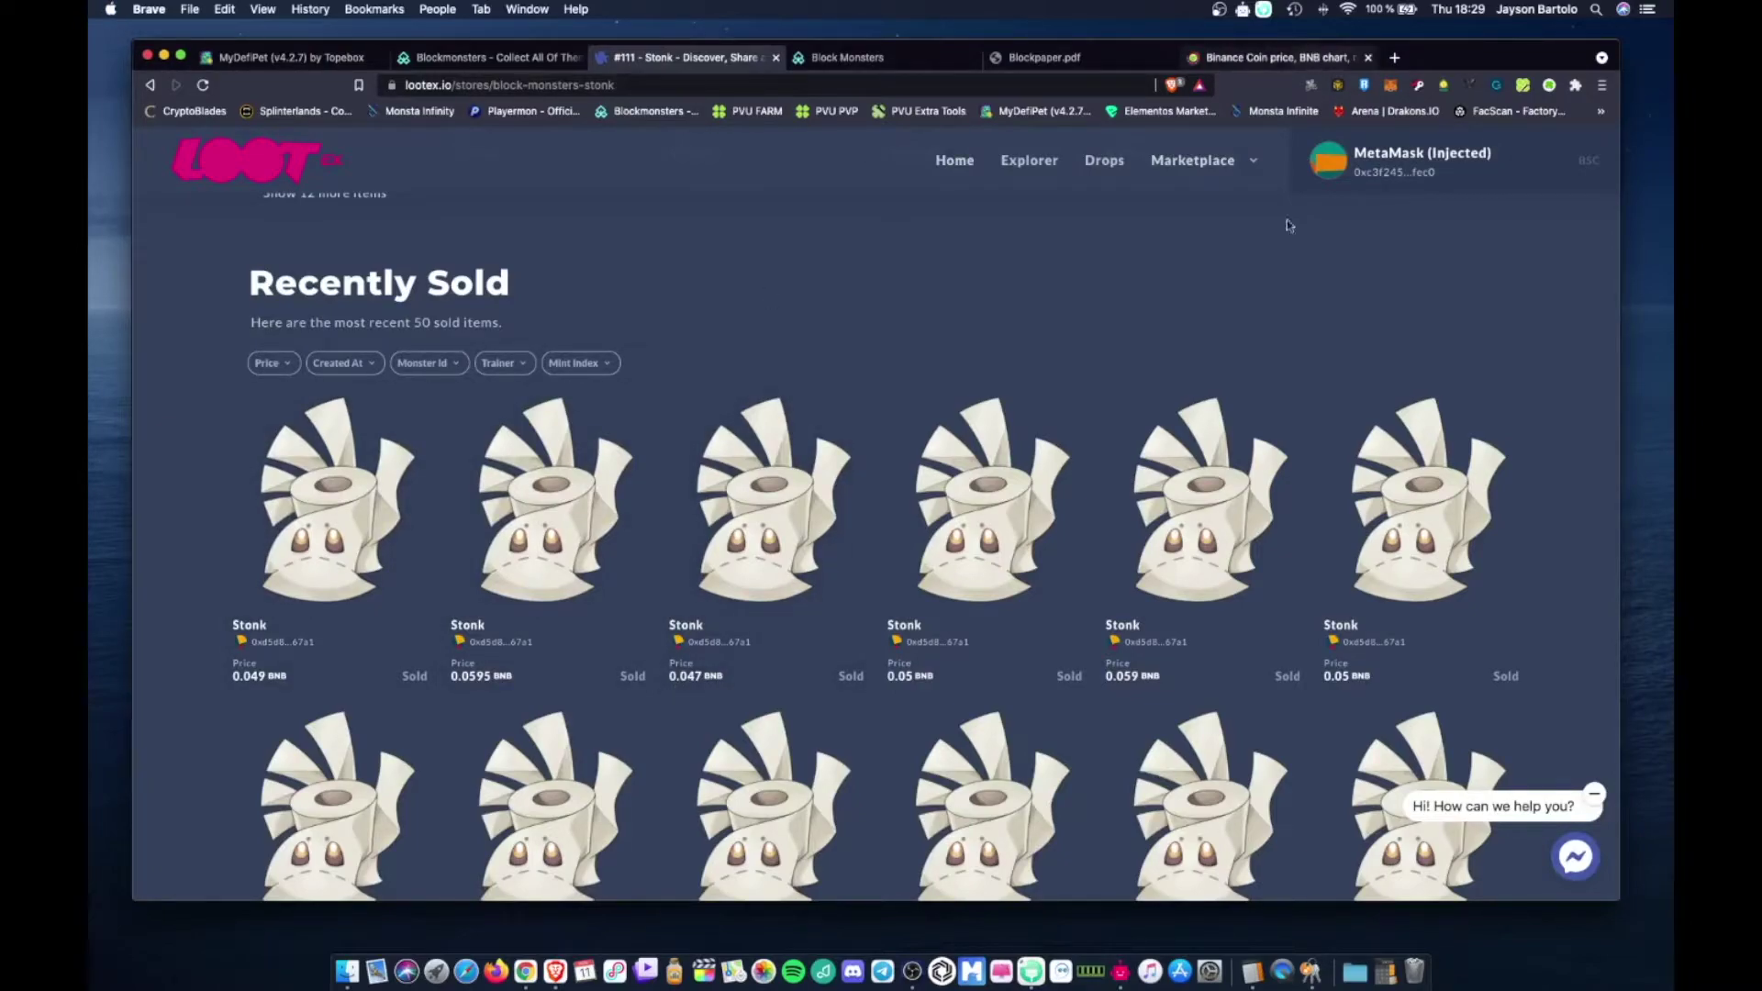
key("super+9")
left_click(1064, 733)
type("0,047")
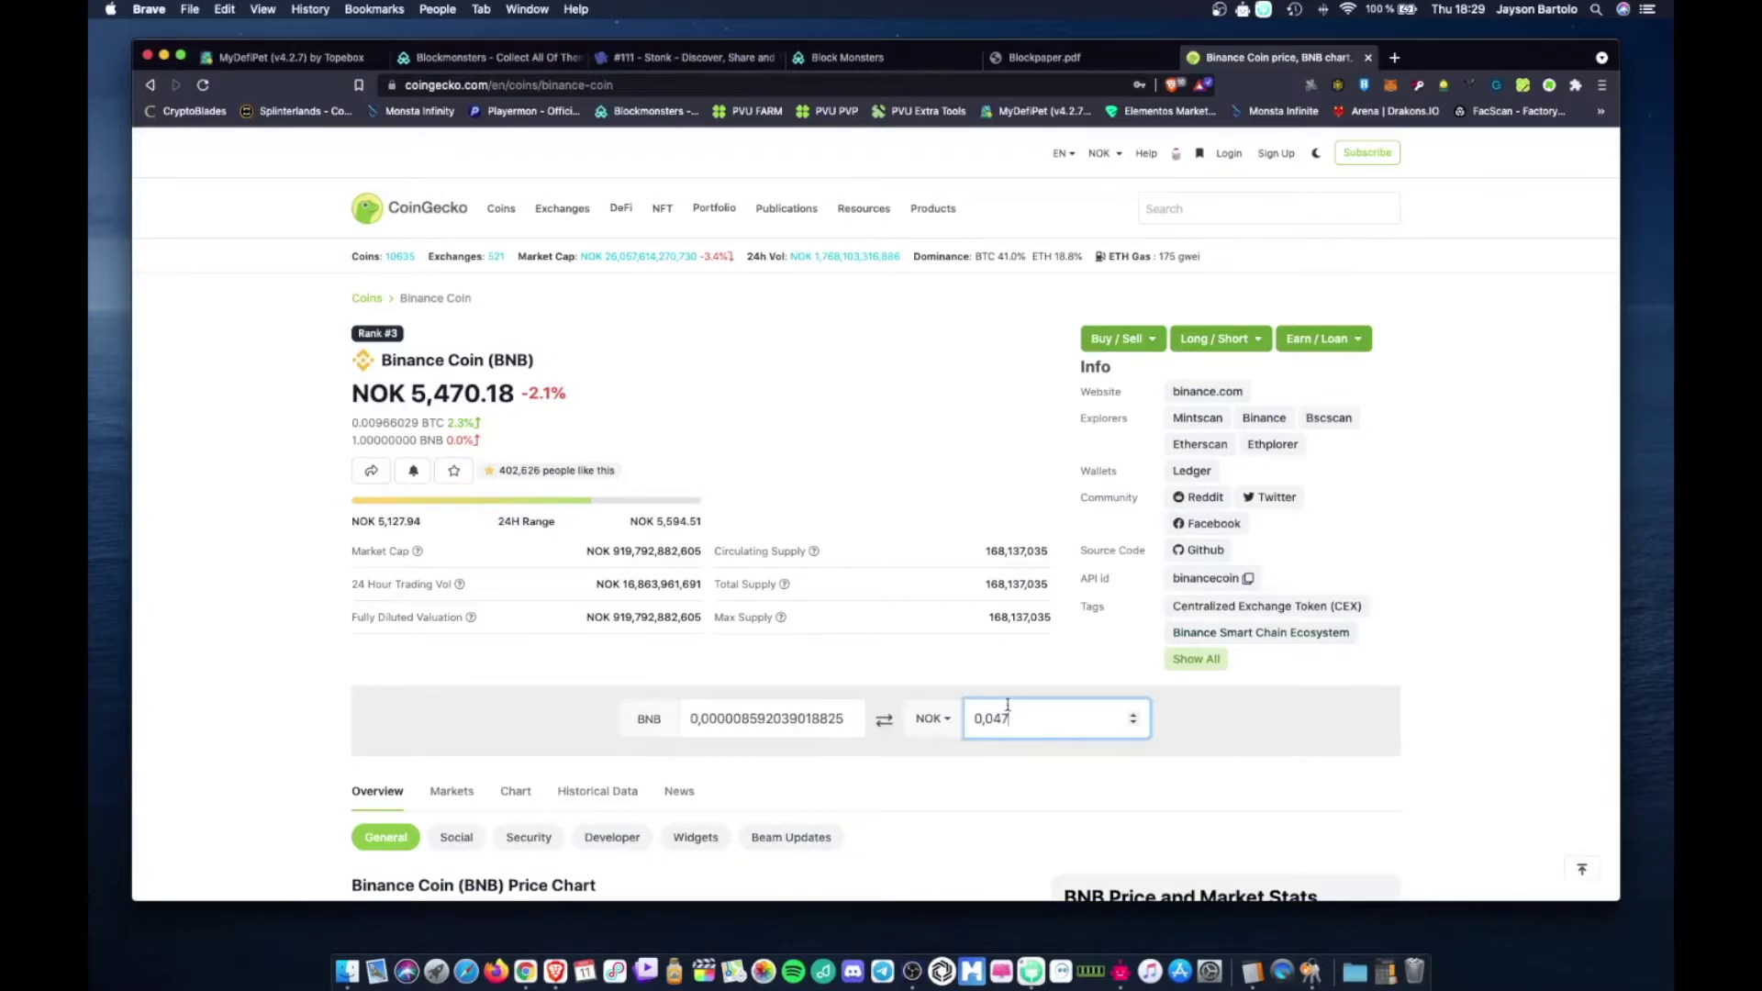
left_click(757, 721)
key("super+a")
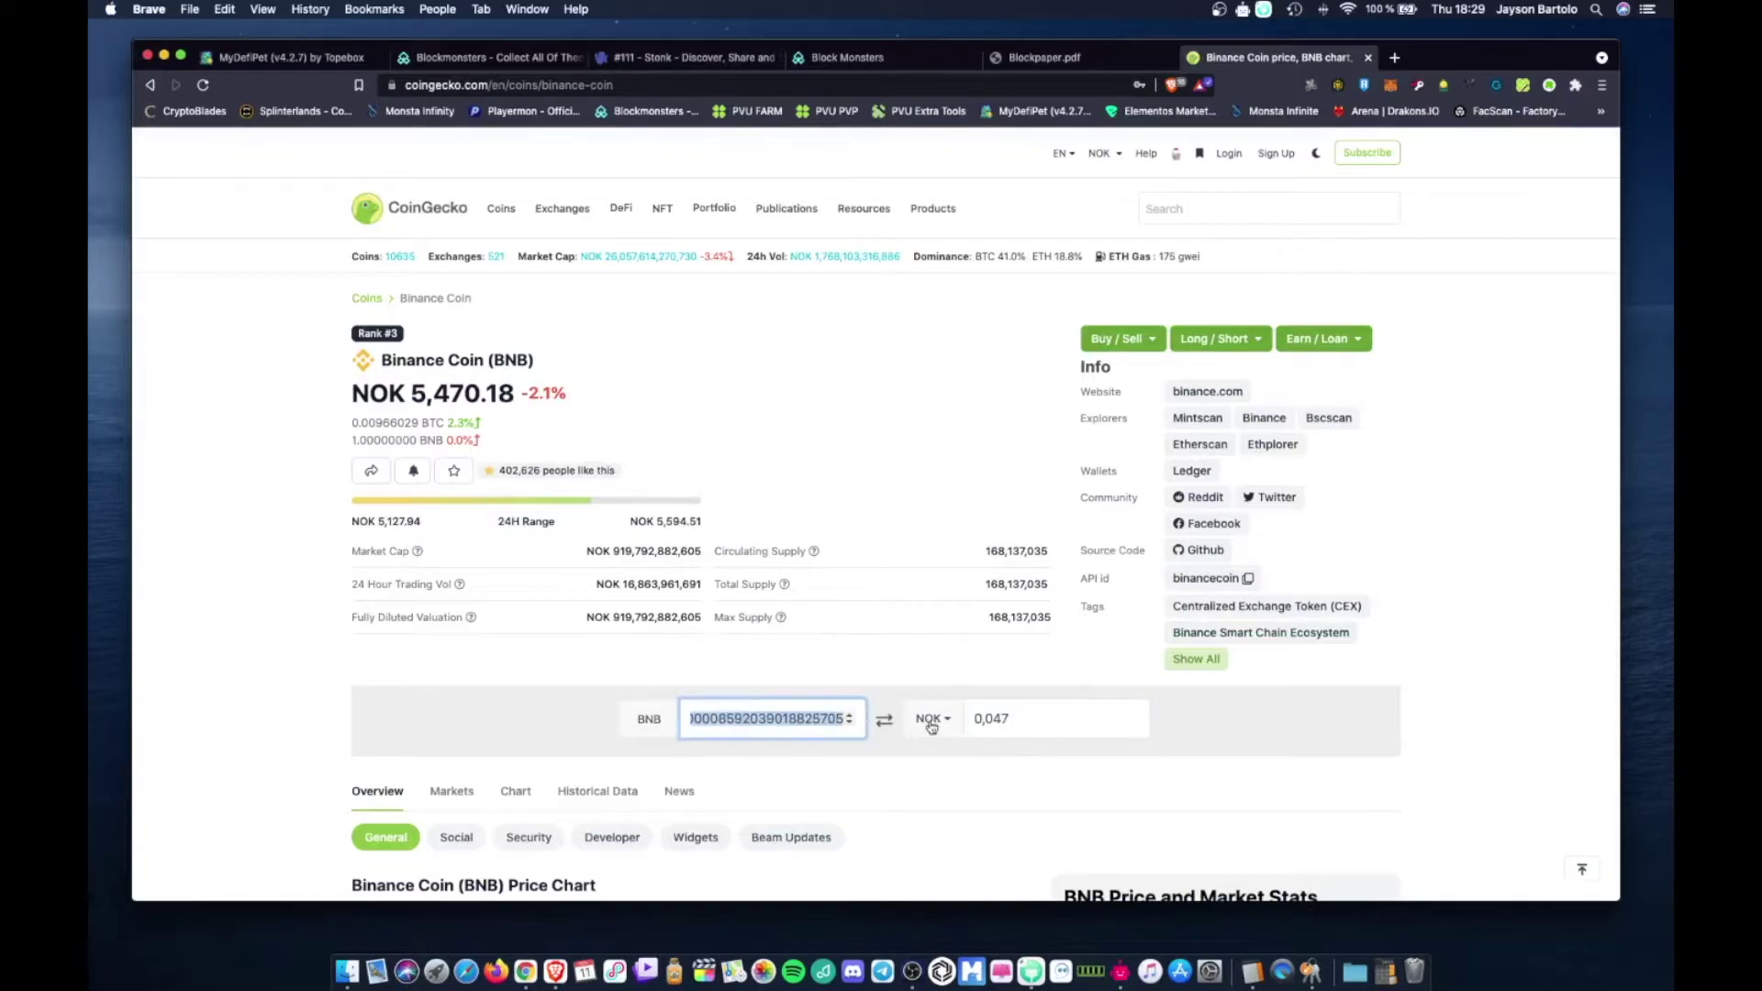
type("0,047")
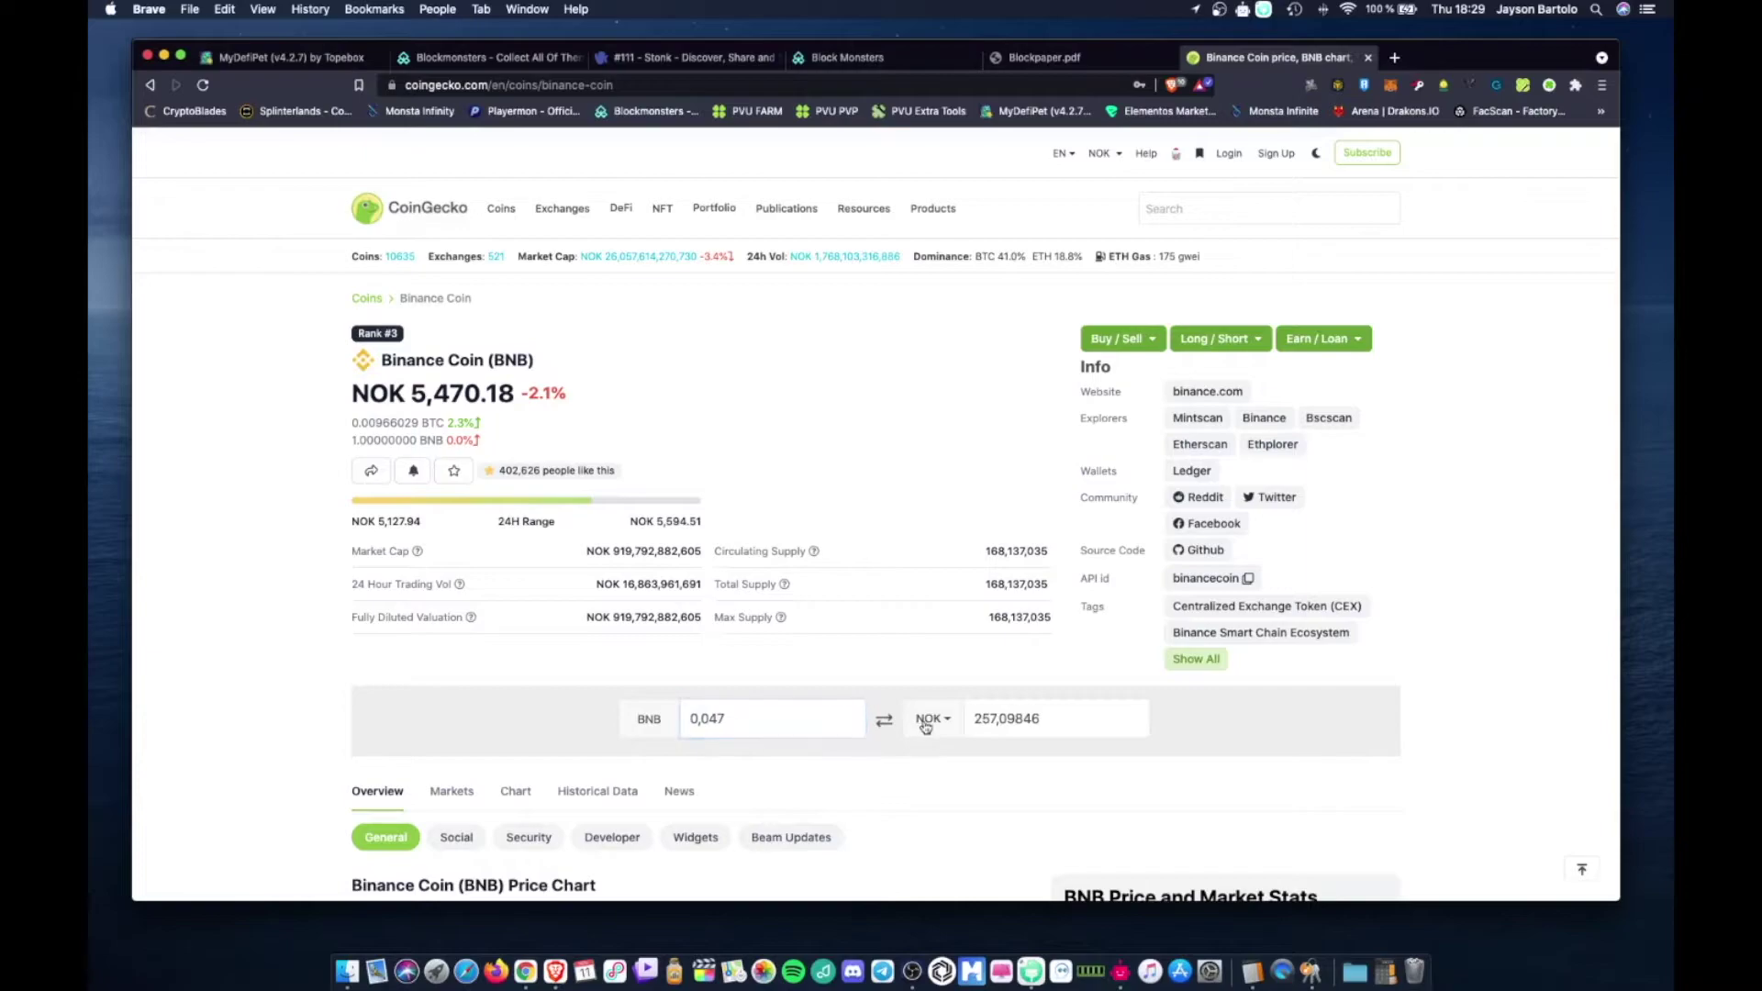
- Switch the BNB converter's currency to Indian rupee (INR) and return to the recently sold Stonk prices on Lootex
left_click(929, 719)
scroll(1010, 842, "down", 5)
scroll(1053, 842, "down", 3)
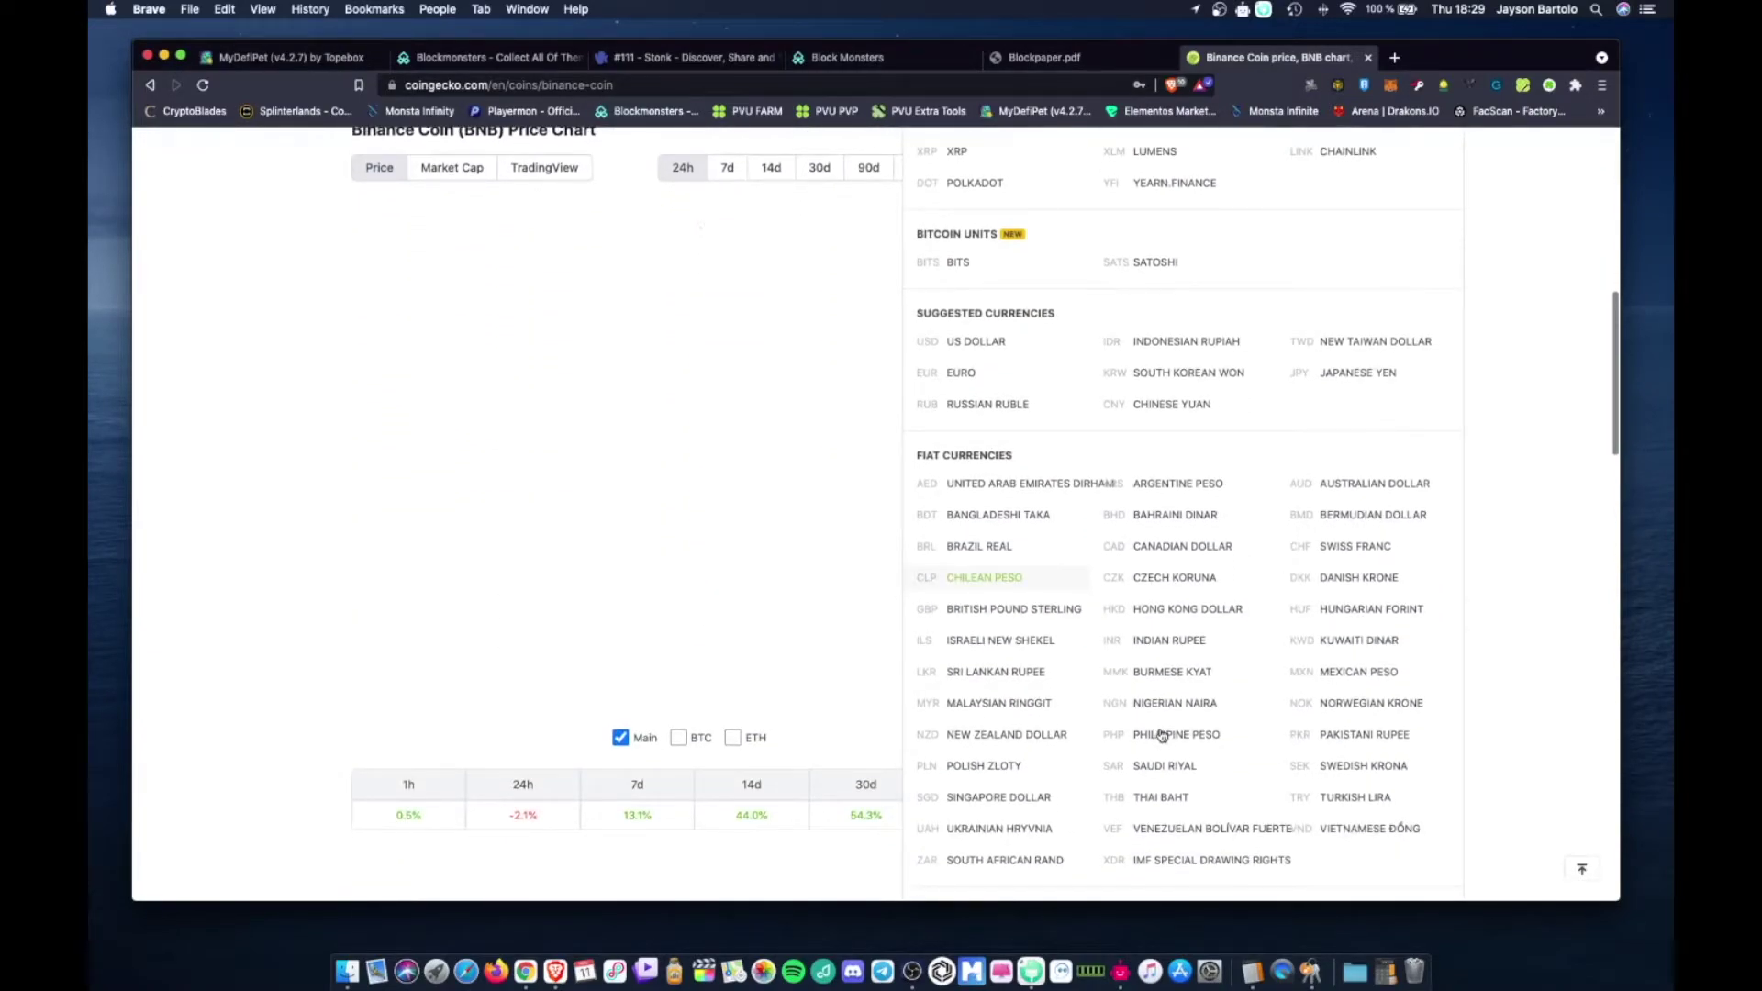
left_click(1156, 740)
scroll(966, 686, "up", 7)
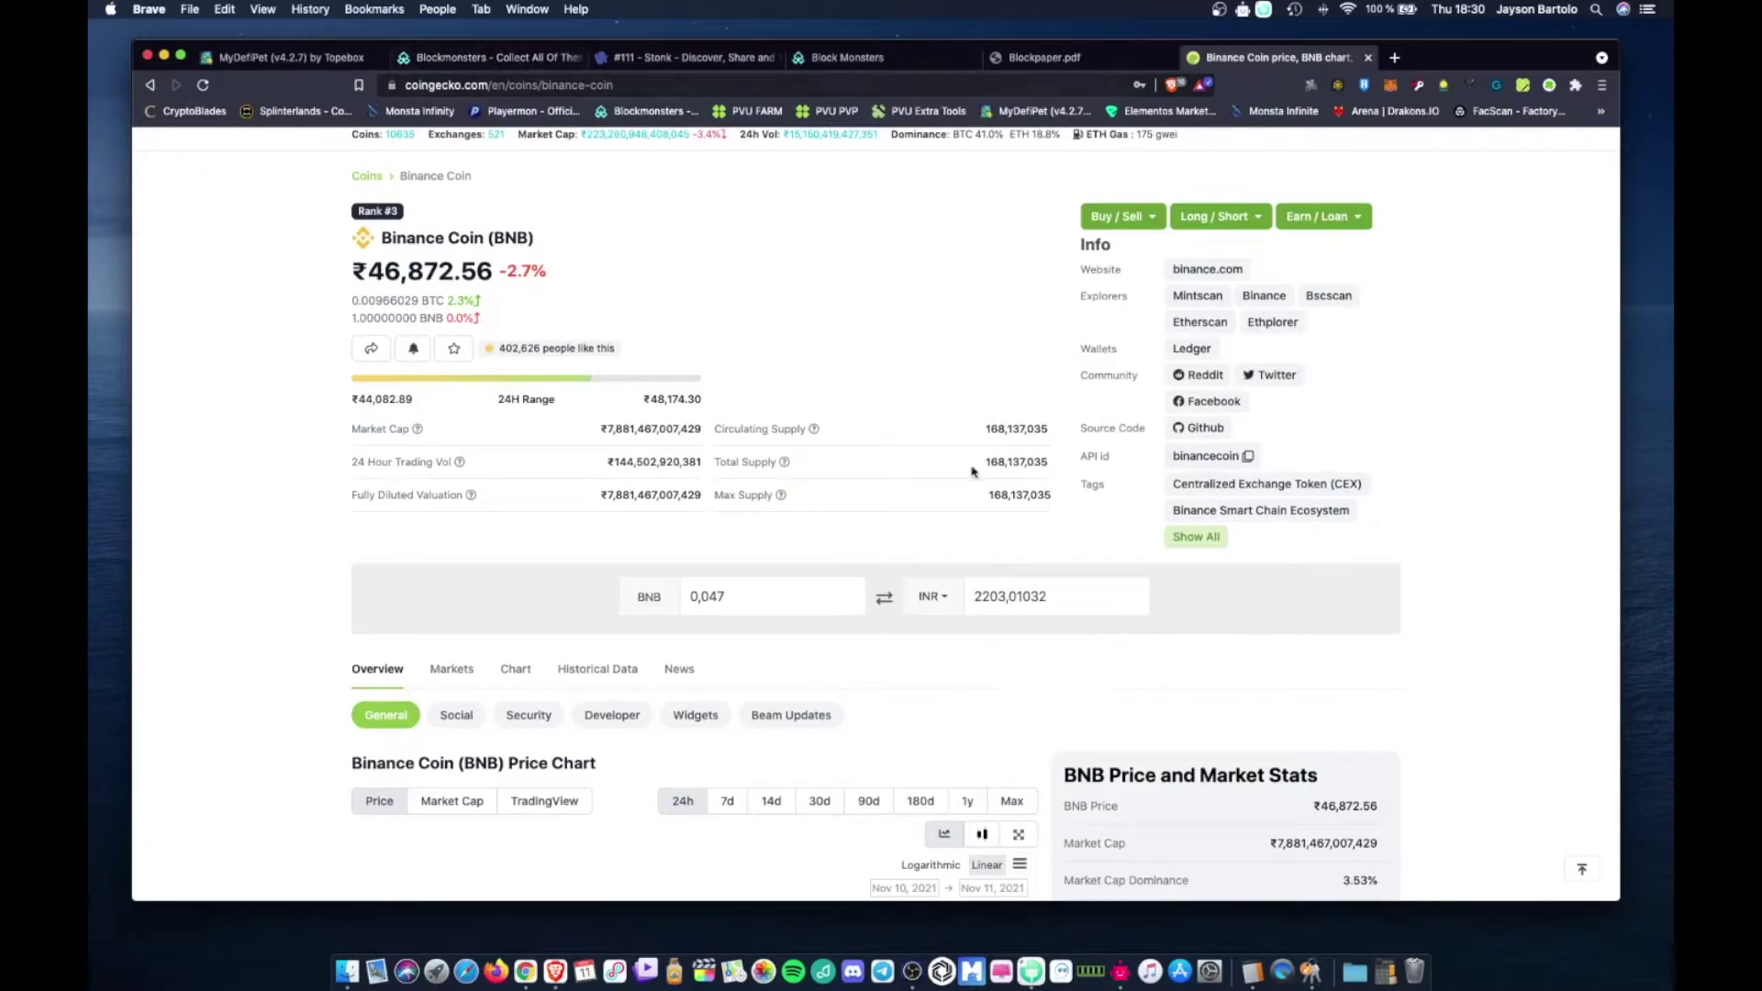
left_click(683, 56)
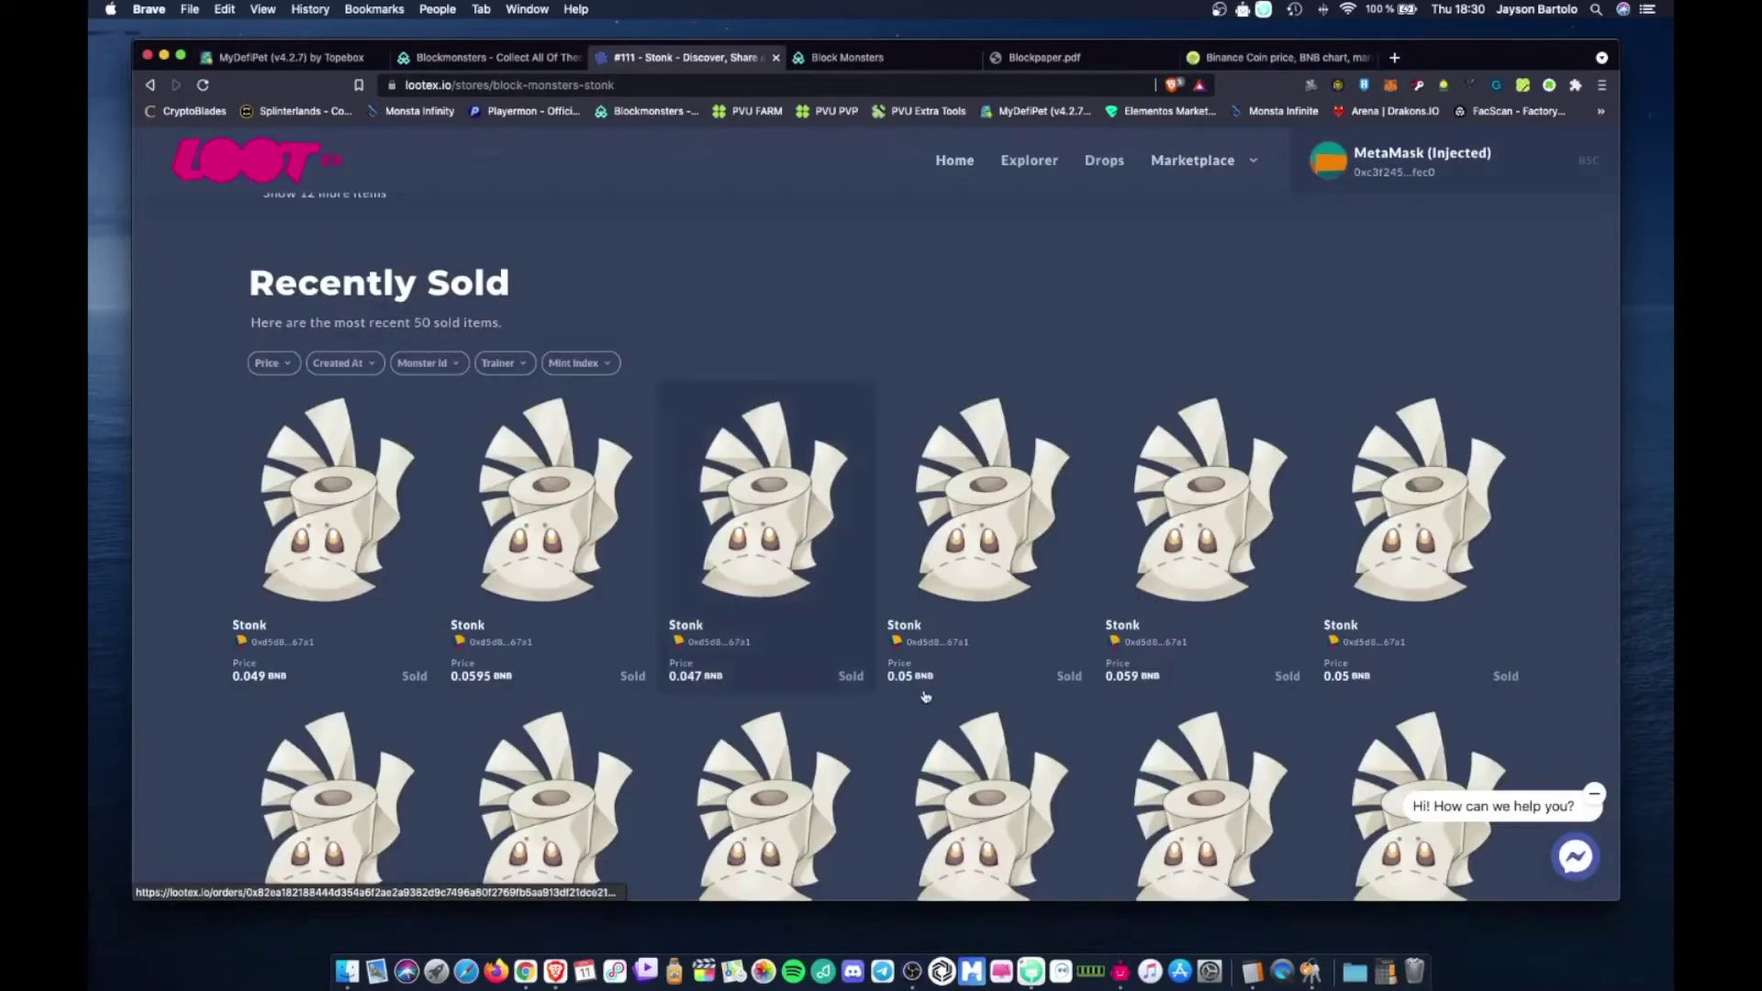
scroll(682, 677, "down", 1)
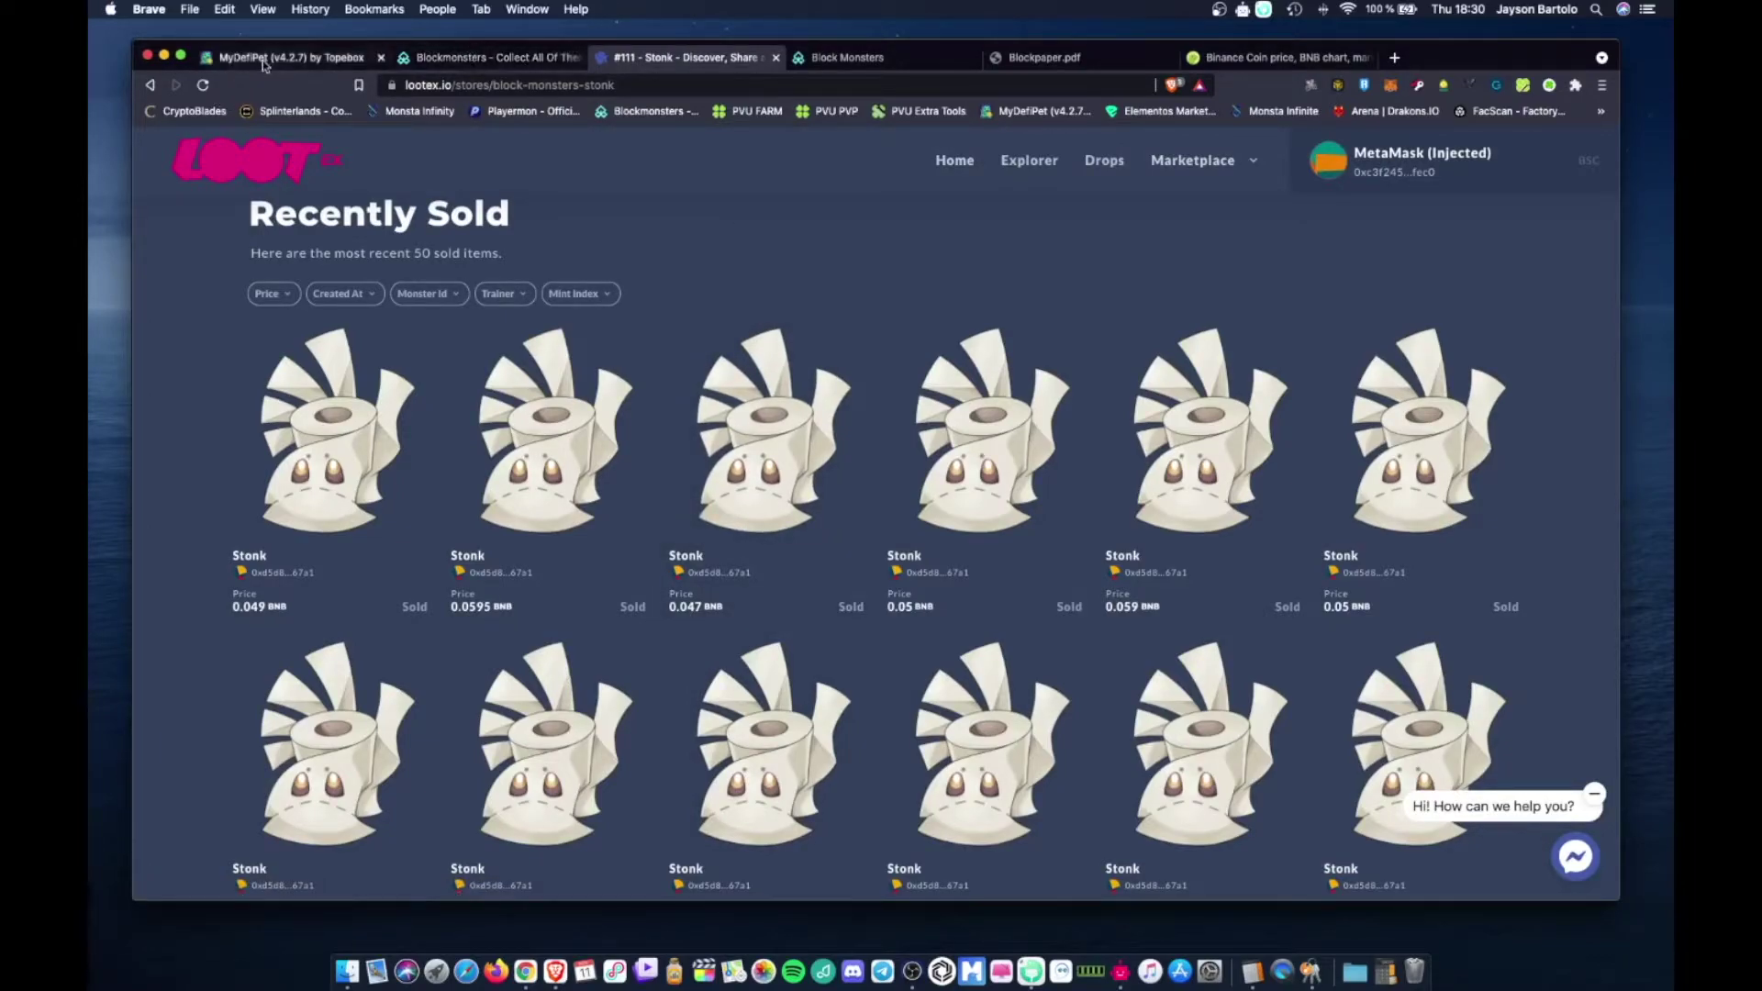
- Return to the Blockmonsters trainer dashboard and look over the owned Stonk, Petaliz and Flamisire in the collection
left_click(460, 57)
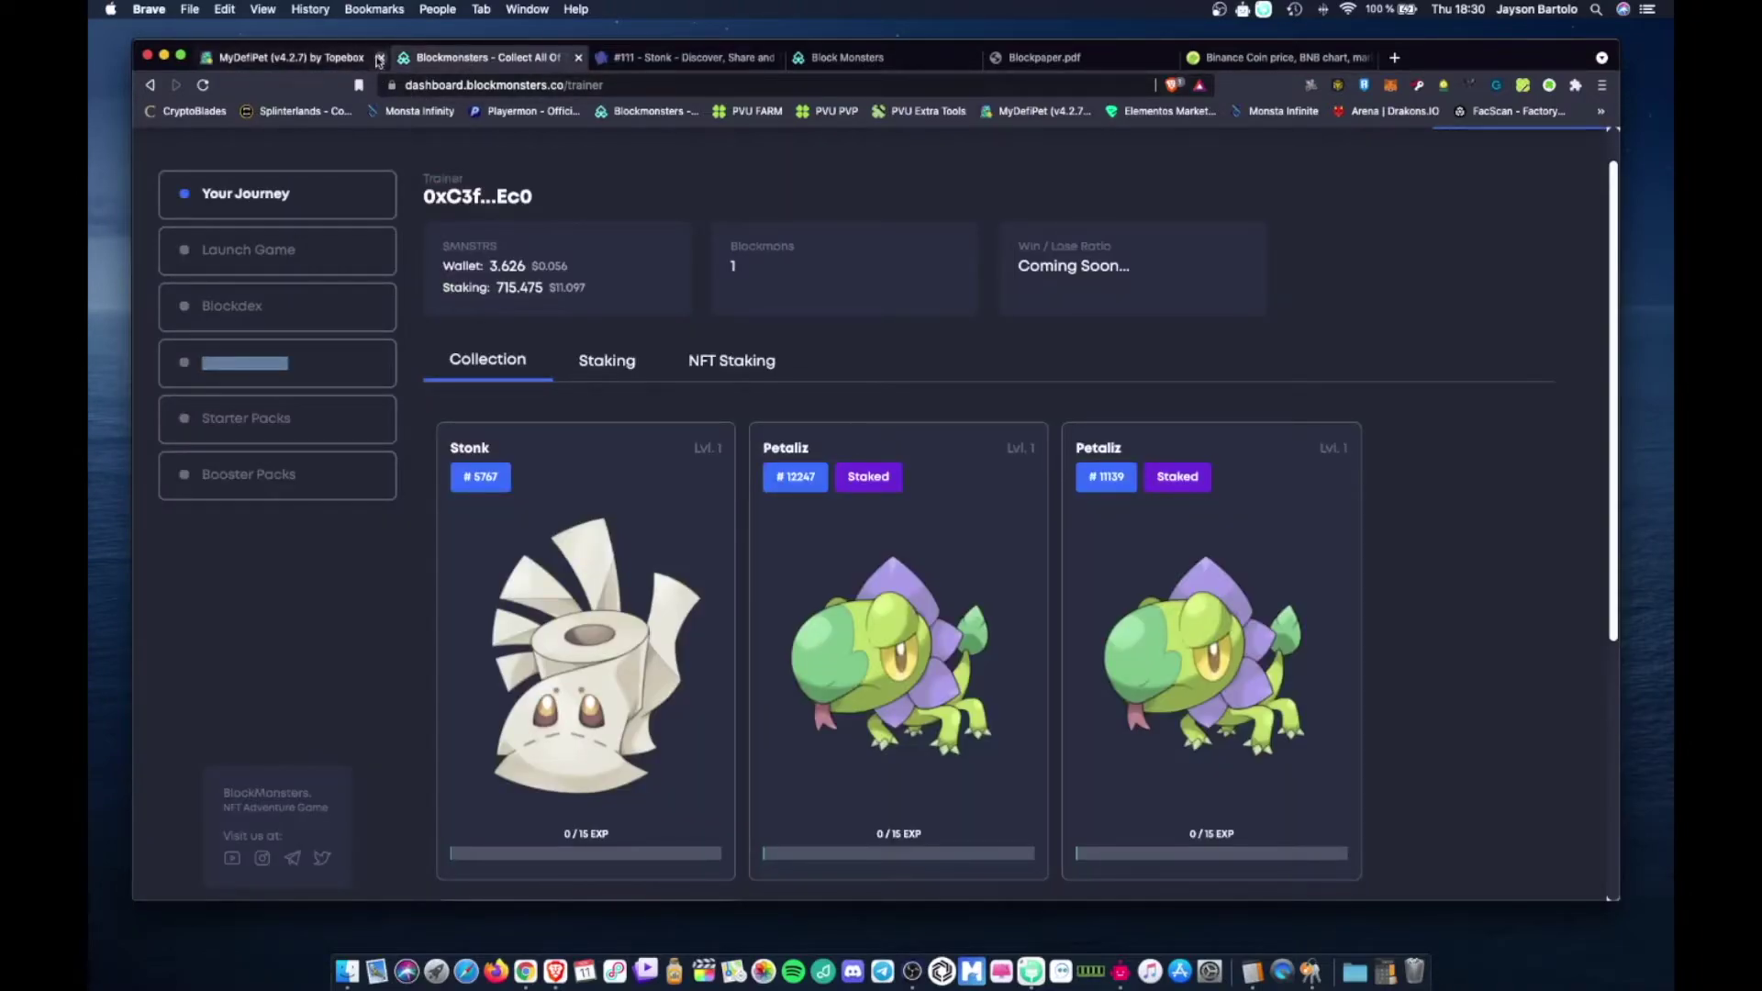
scroll(811, 541, "down", 3)
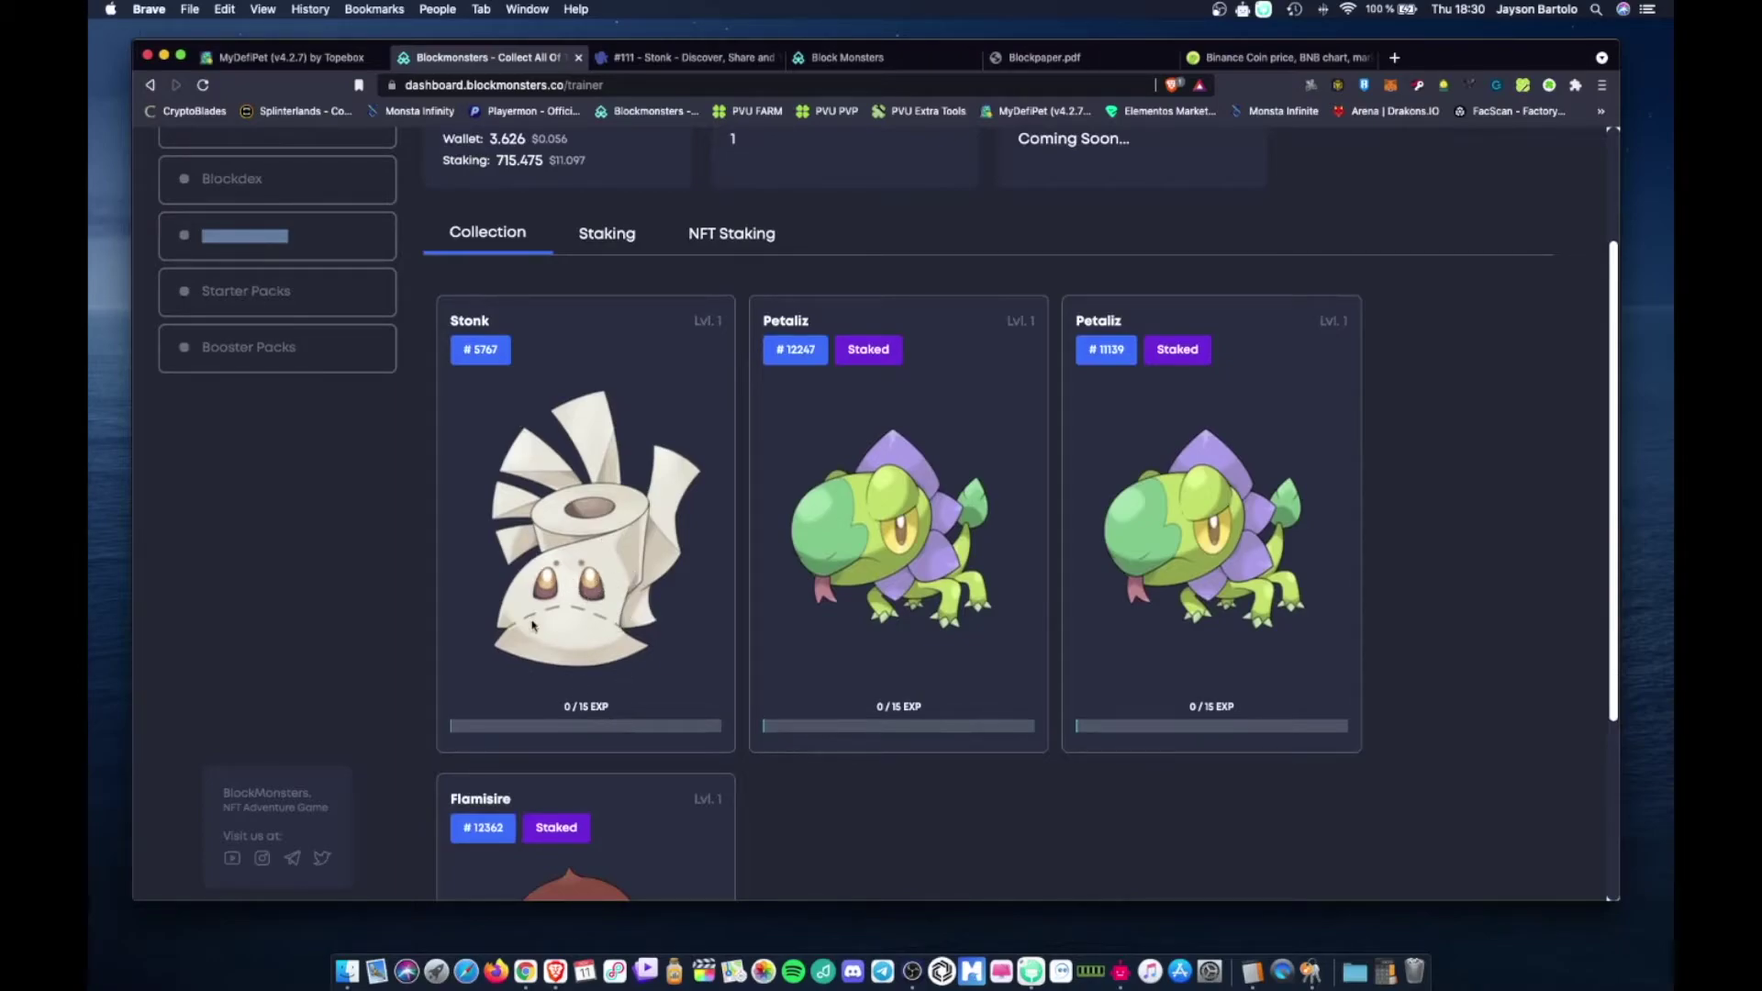
scroll(532, 625, "down", 5)
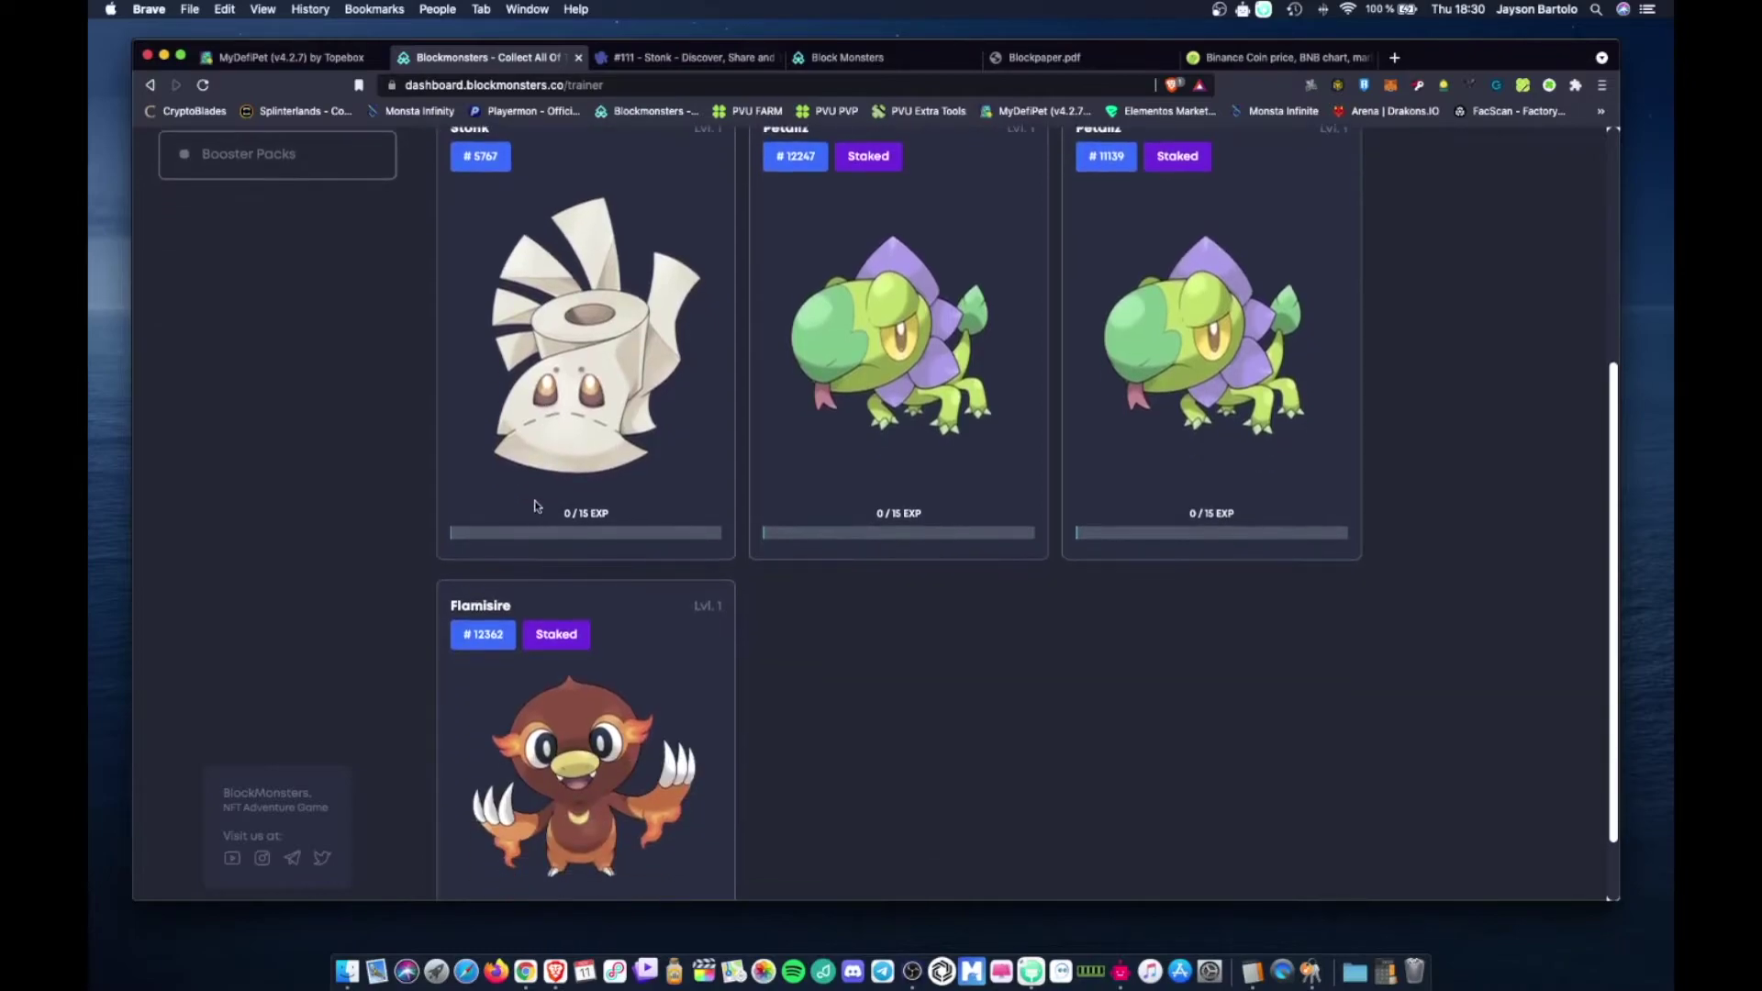
scroll(577, 319, "up", 2)
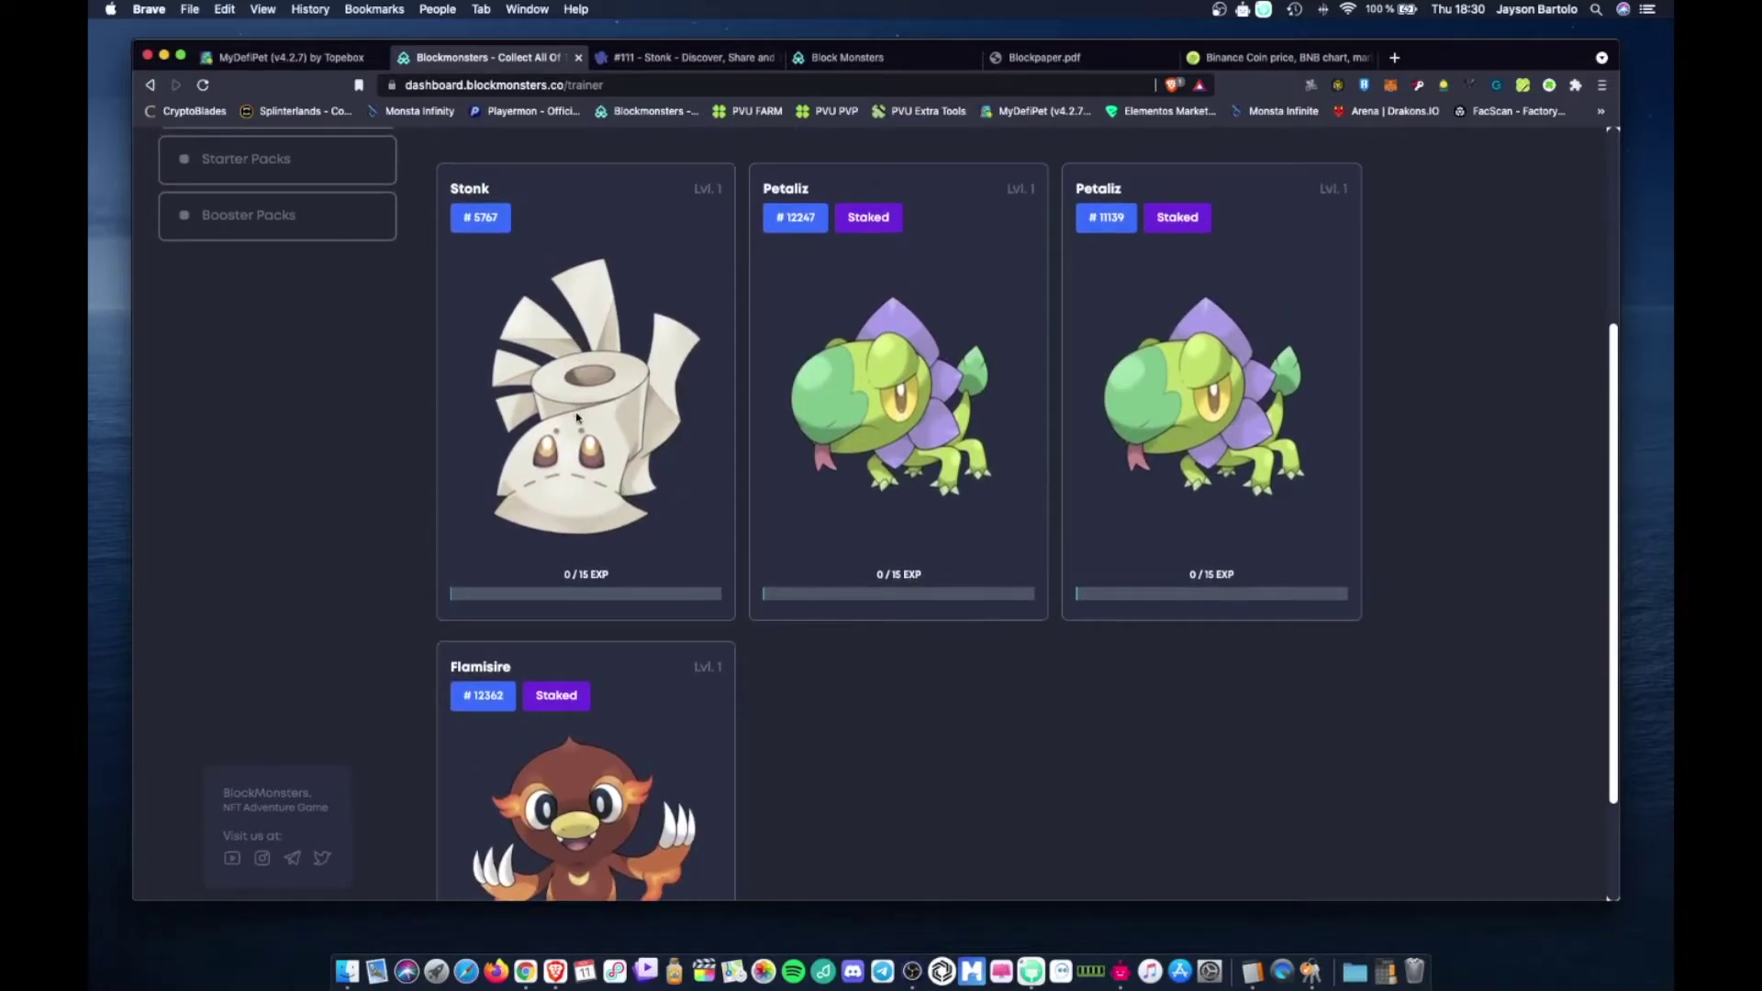
scroll(577, 418, "up", 5)
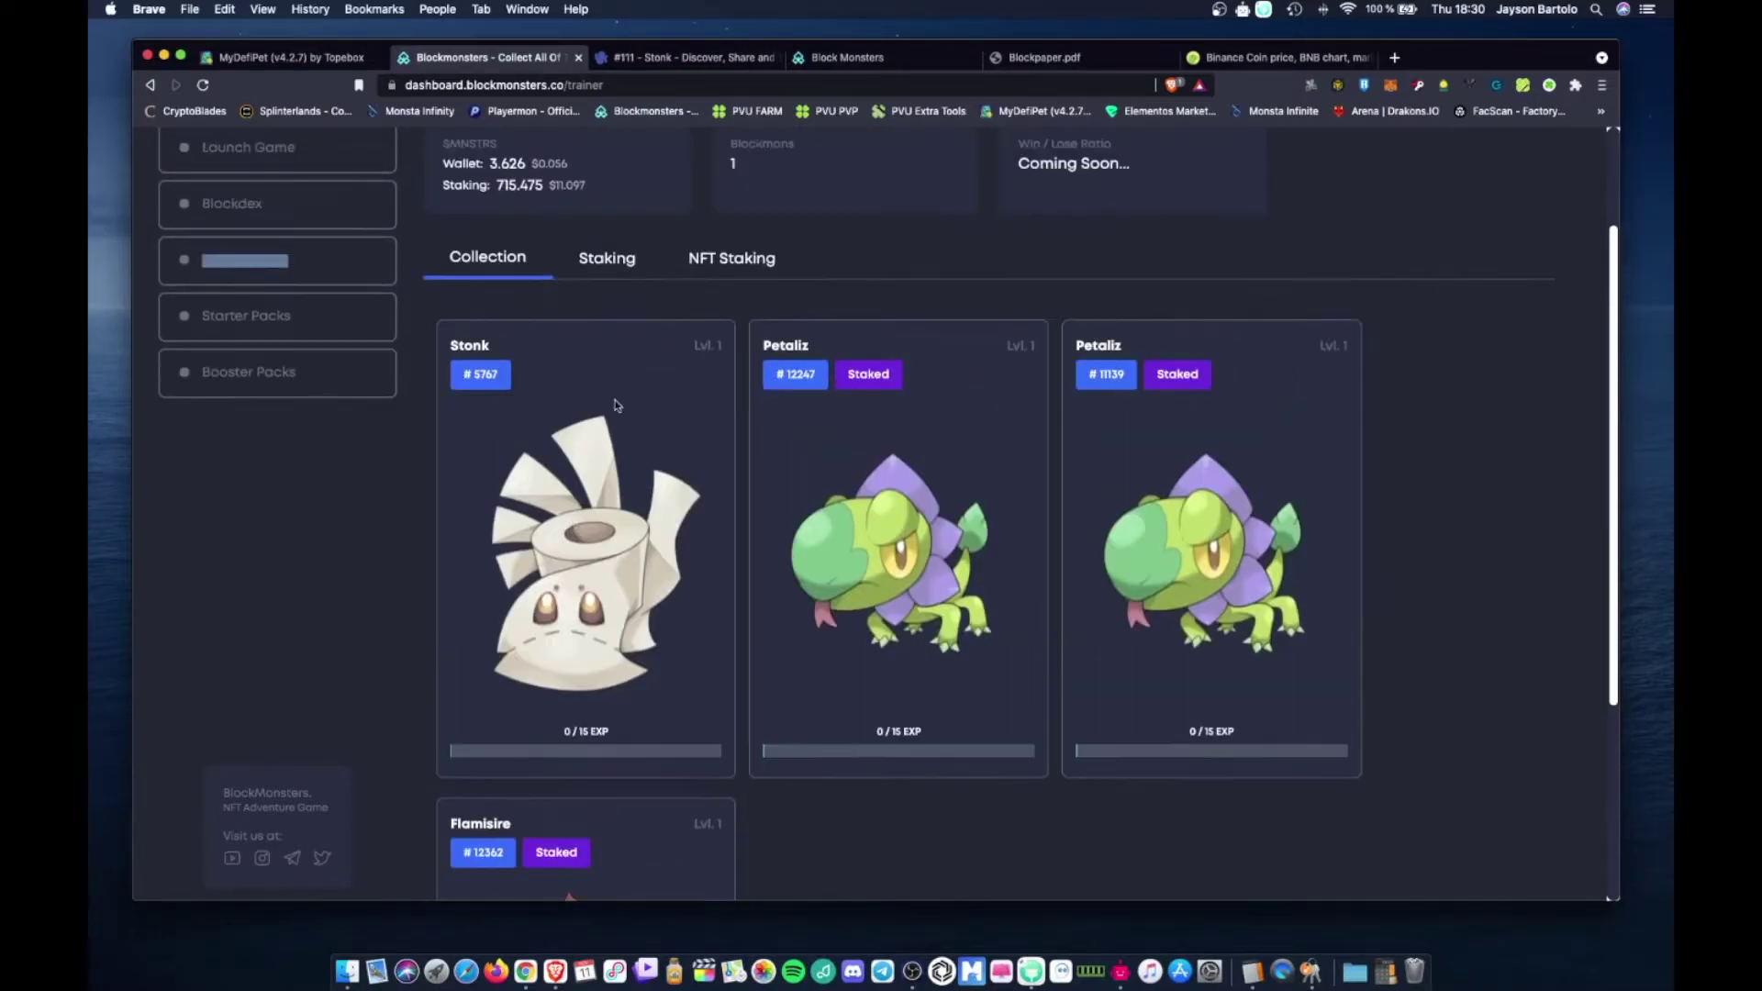
- Start staking a Blockmonster NFT, choosing Stonk #5767, and proceed to its rewards estimate
left_click(731, 261)
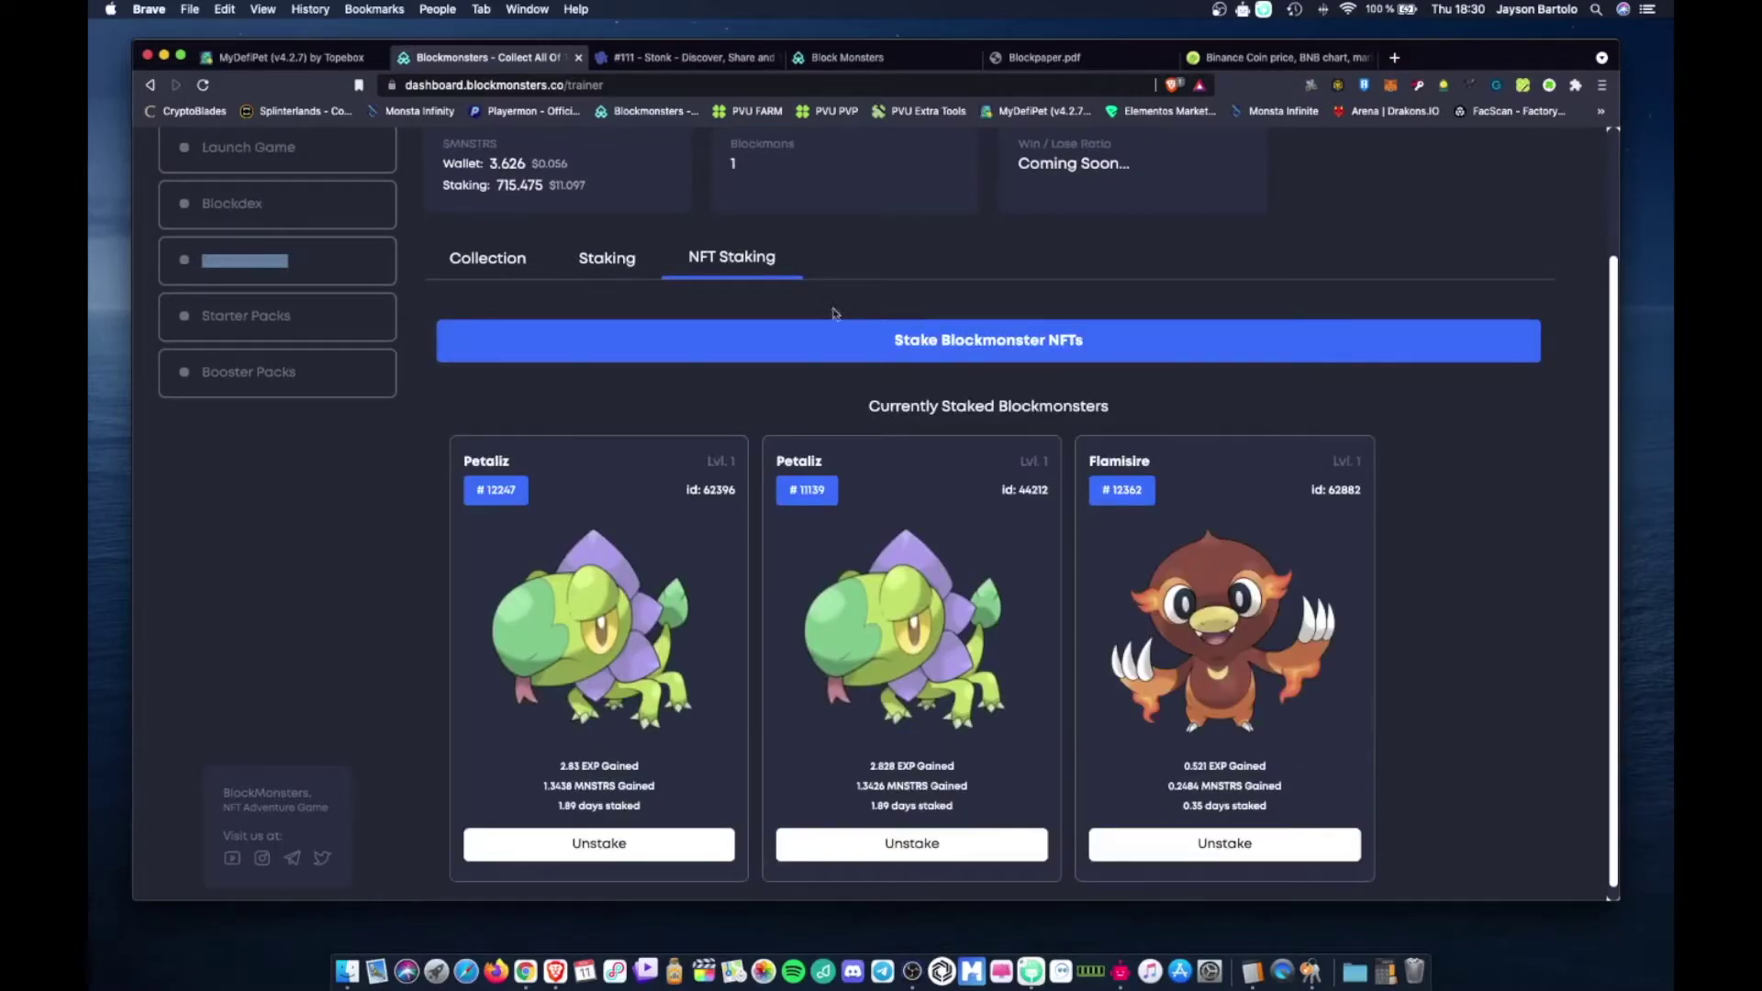
scroll(1096, 706, "down", 1)
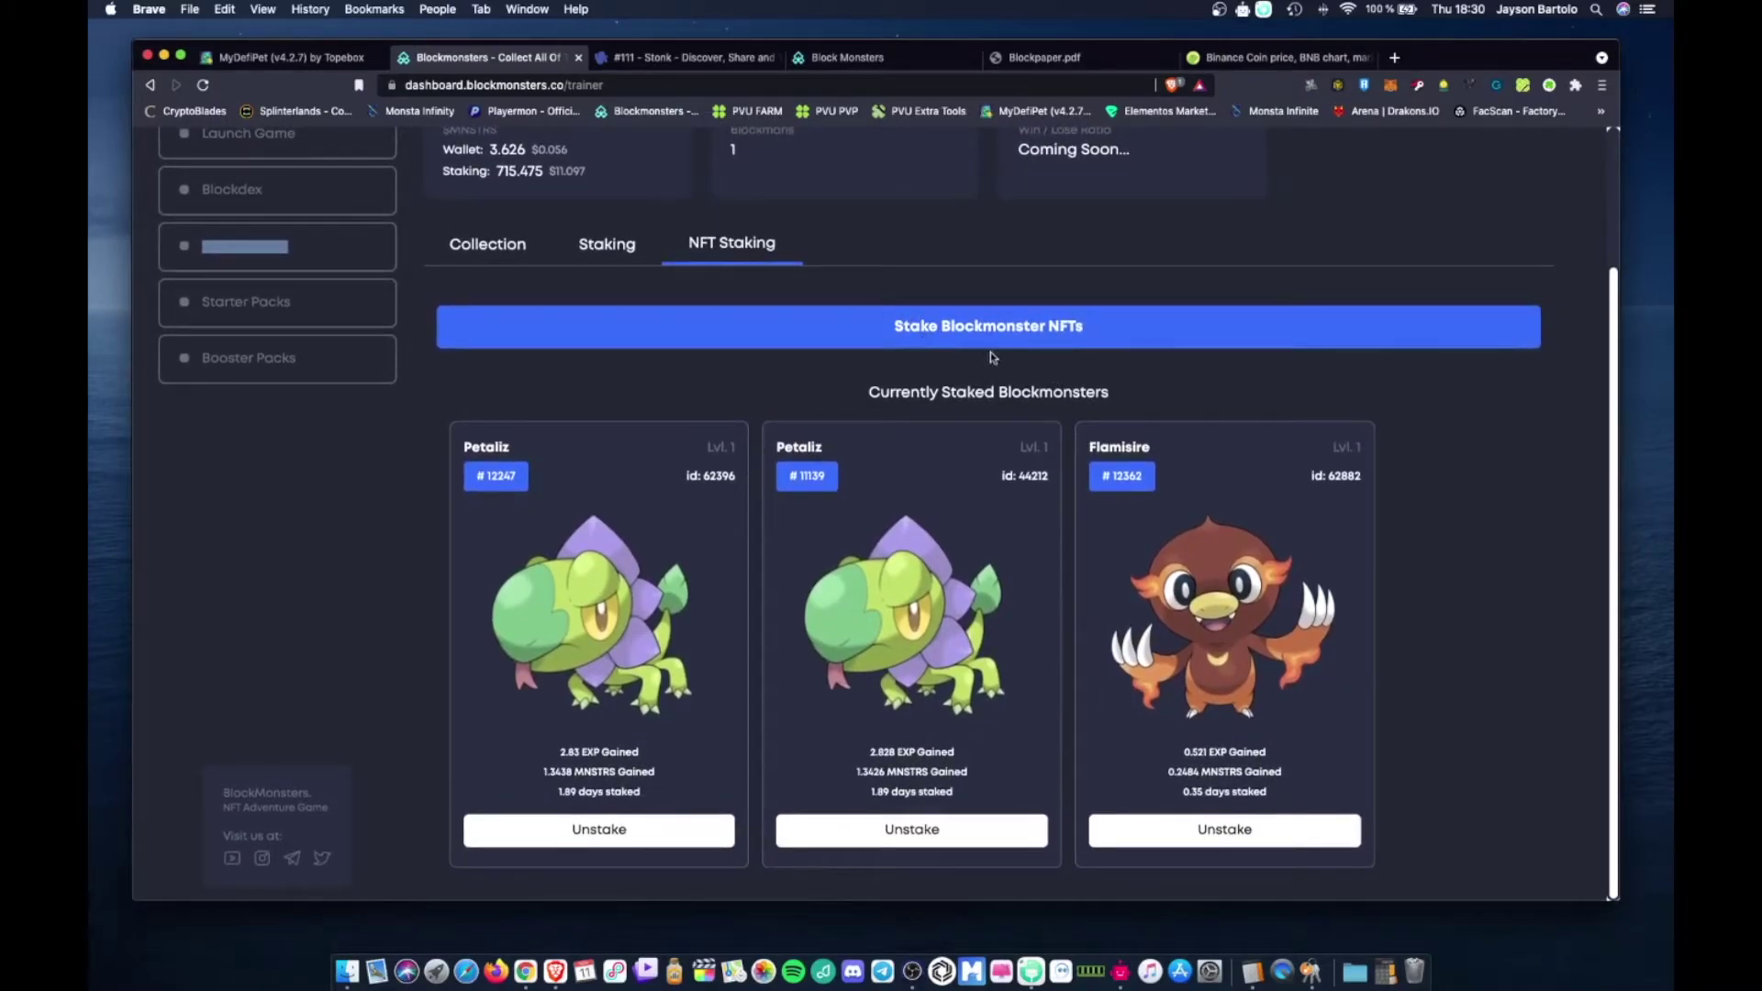
left_click(955, 331)
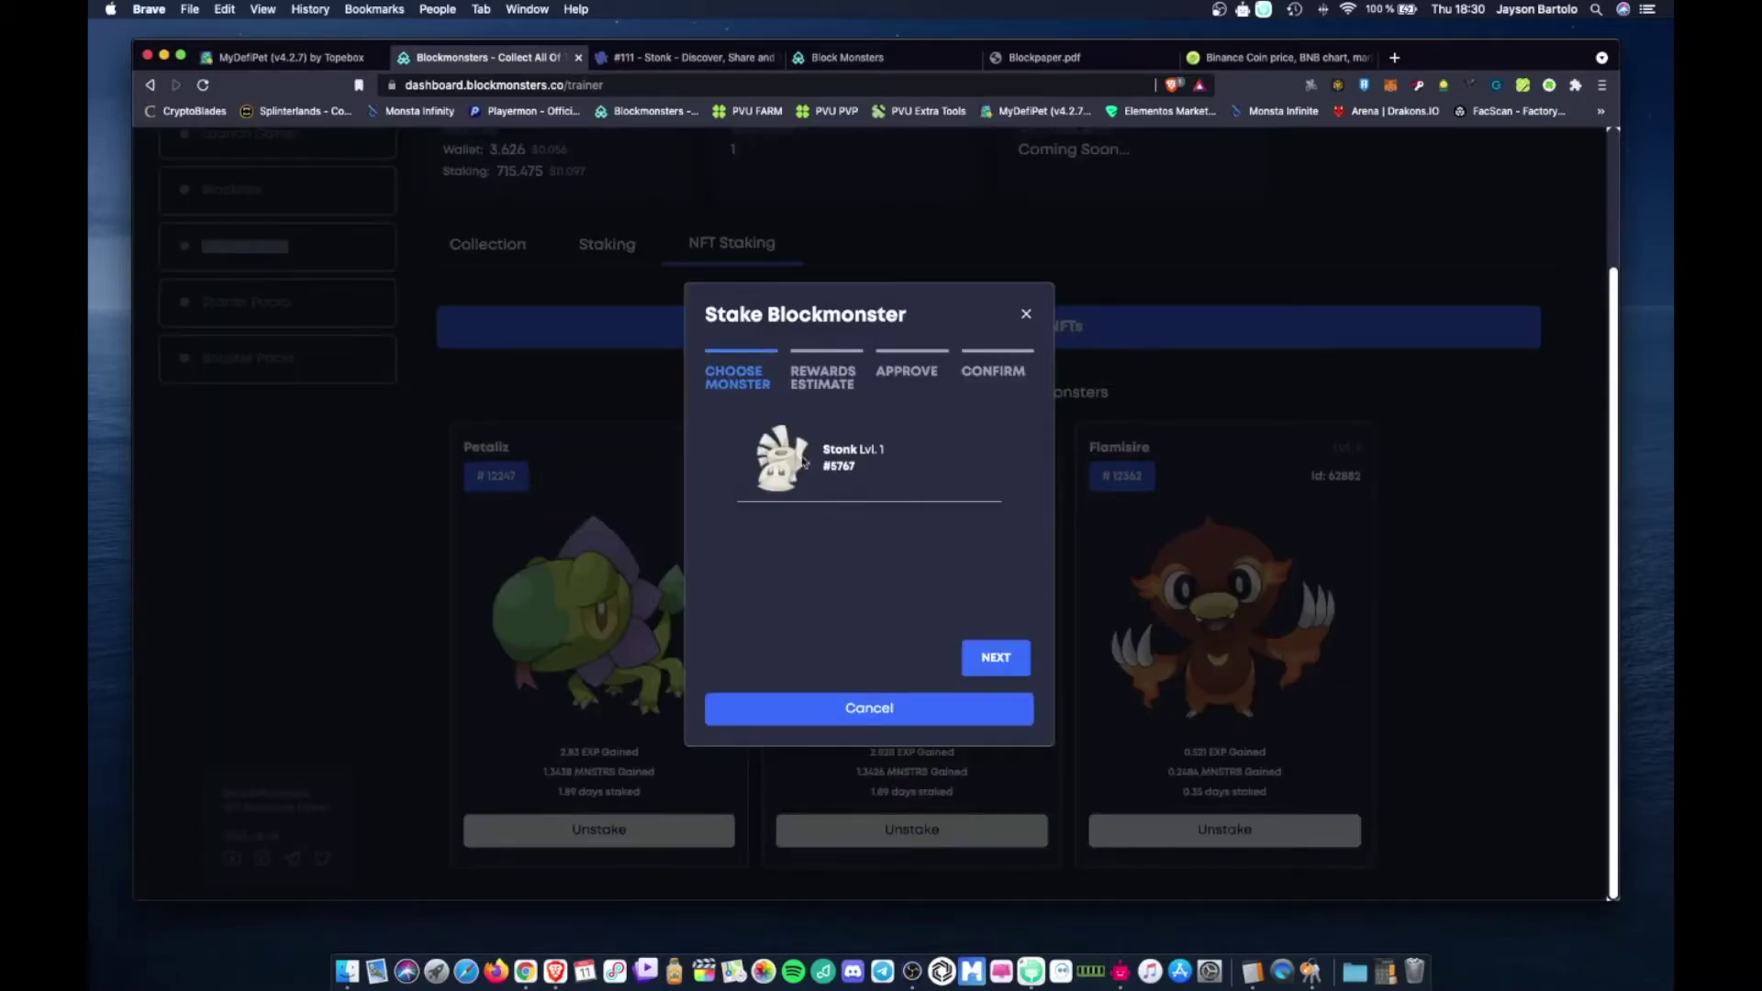
left_click(773, 468)
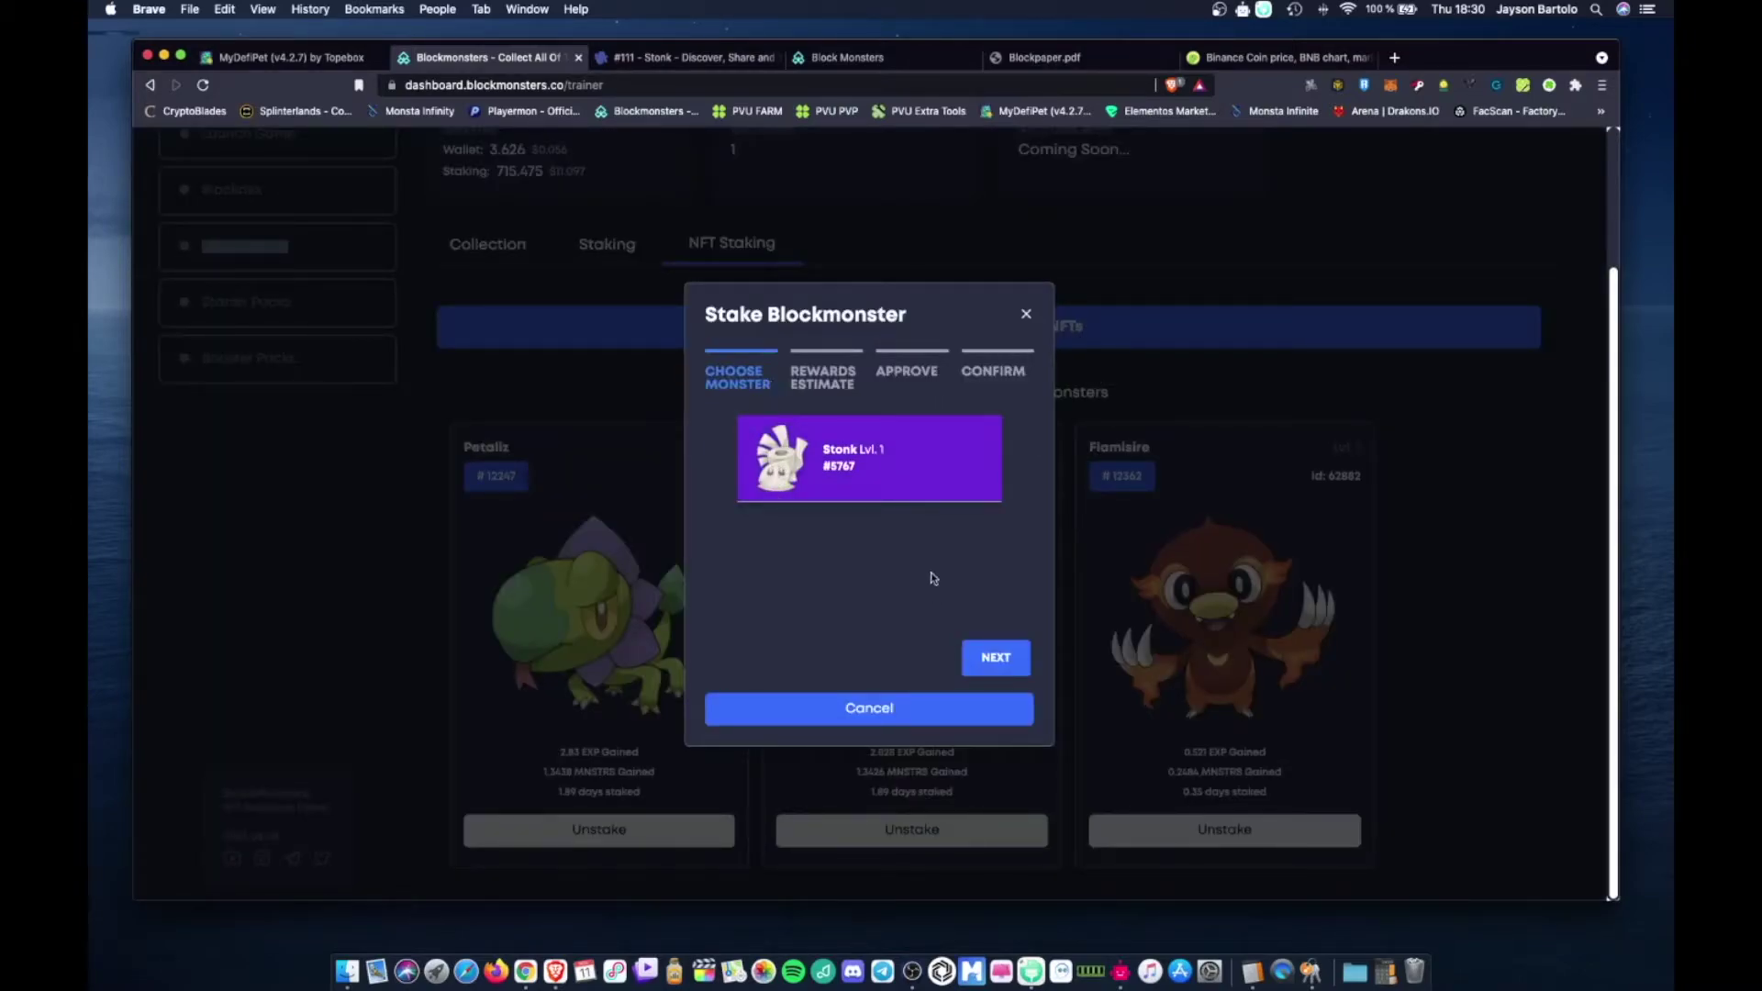
left_click(1007, 669)
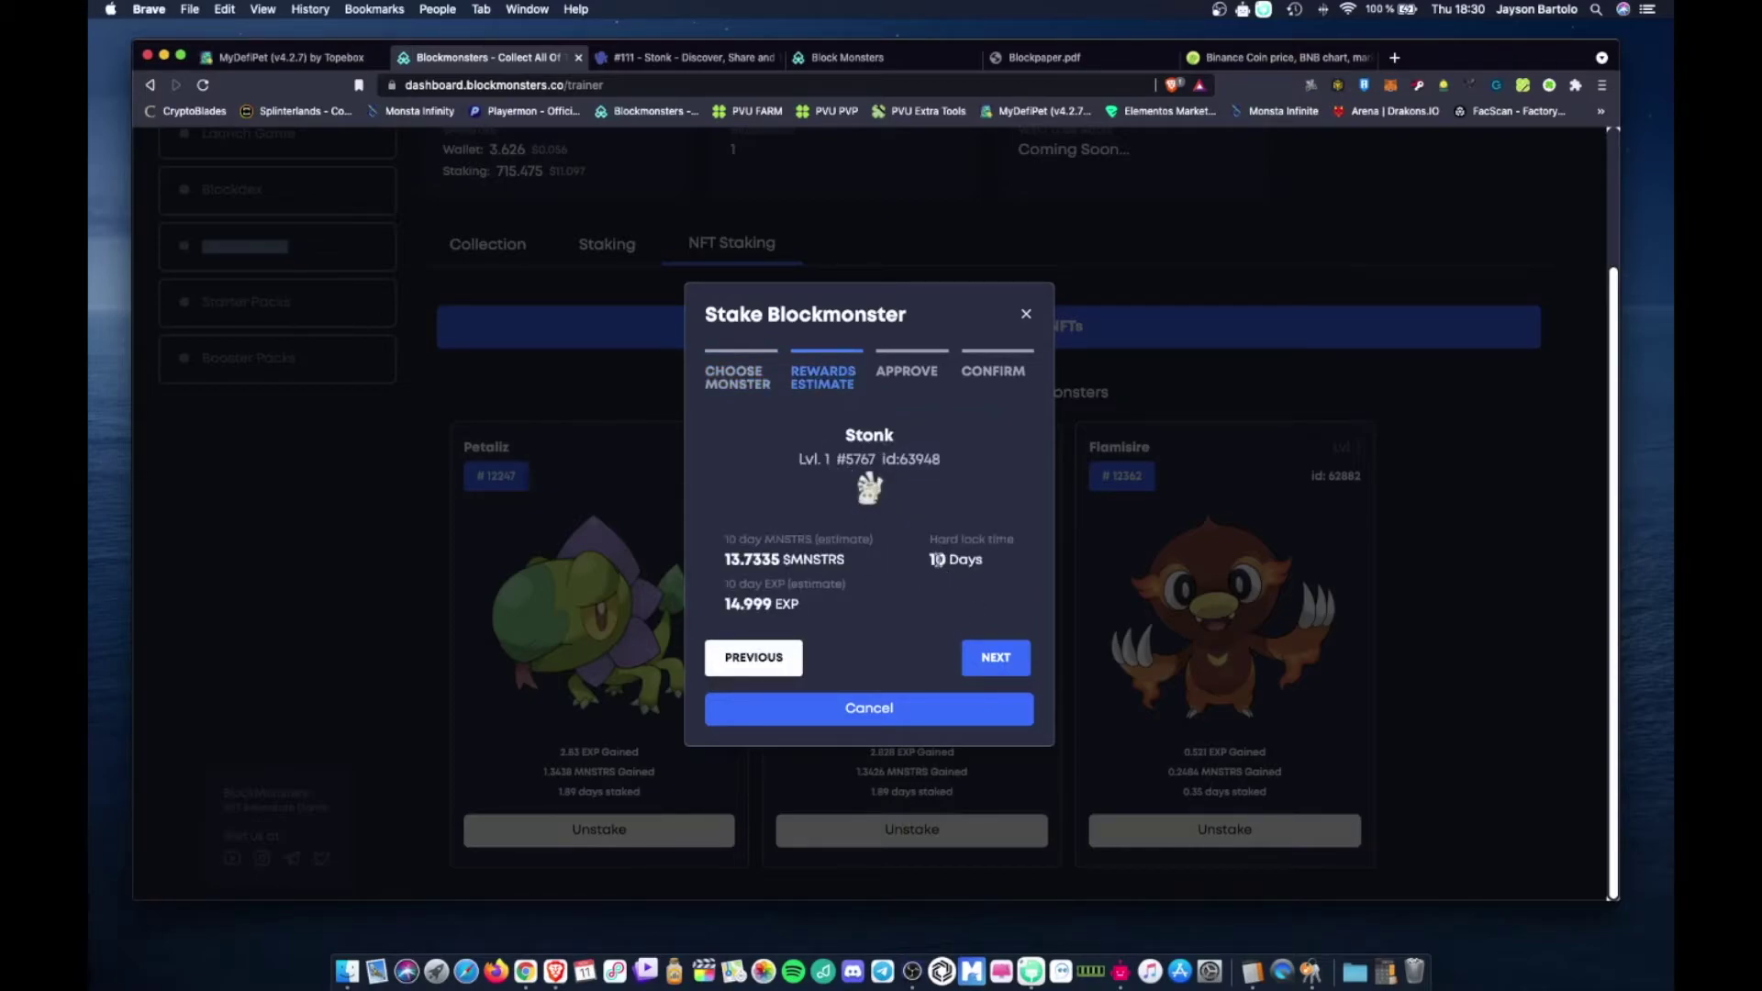
- Highlight the Stonk's hard lock time and its 10-day MNSTRS and EXP reward estimates
left_click_drag(928, 560, 986, 565)
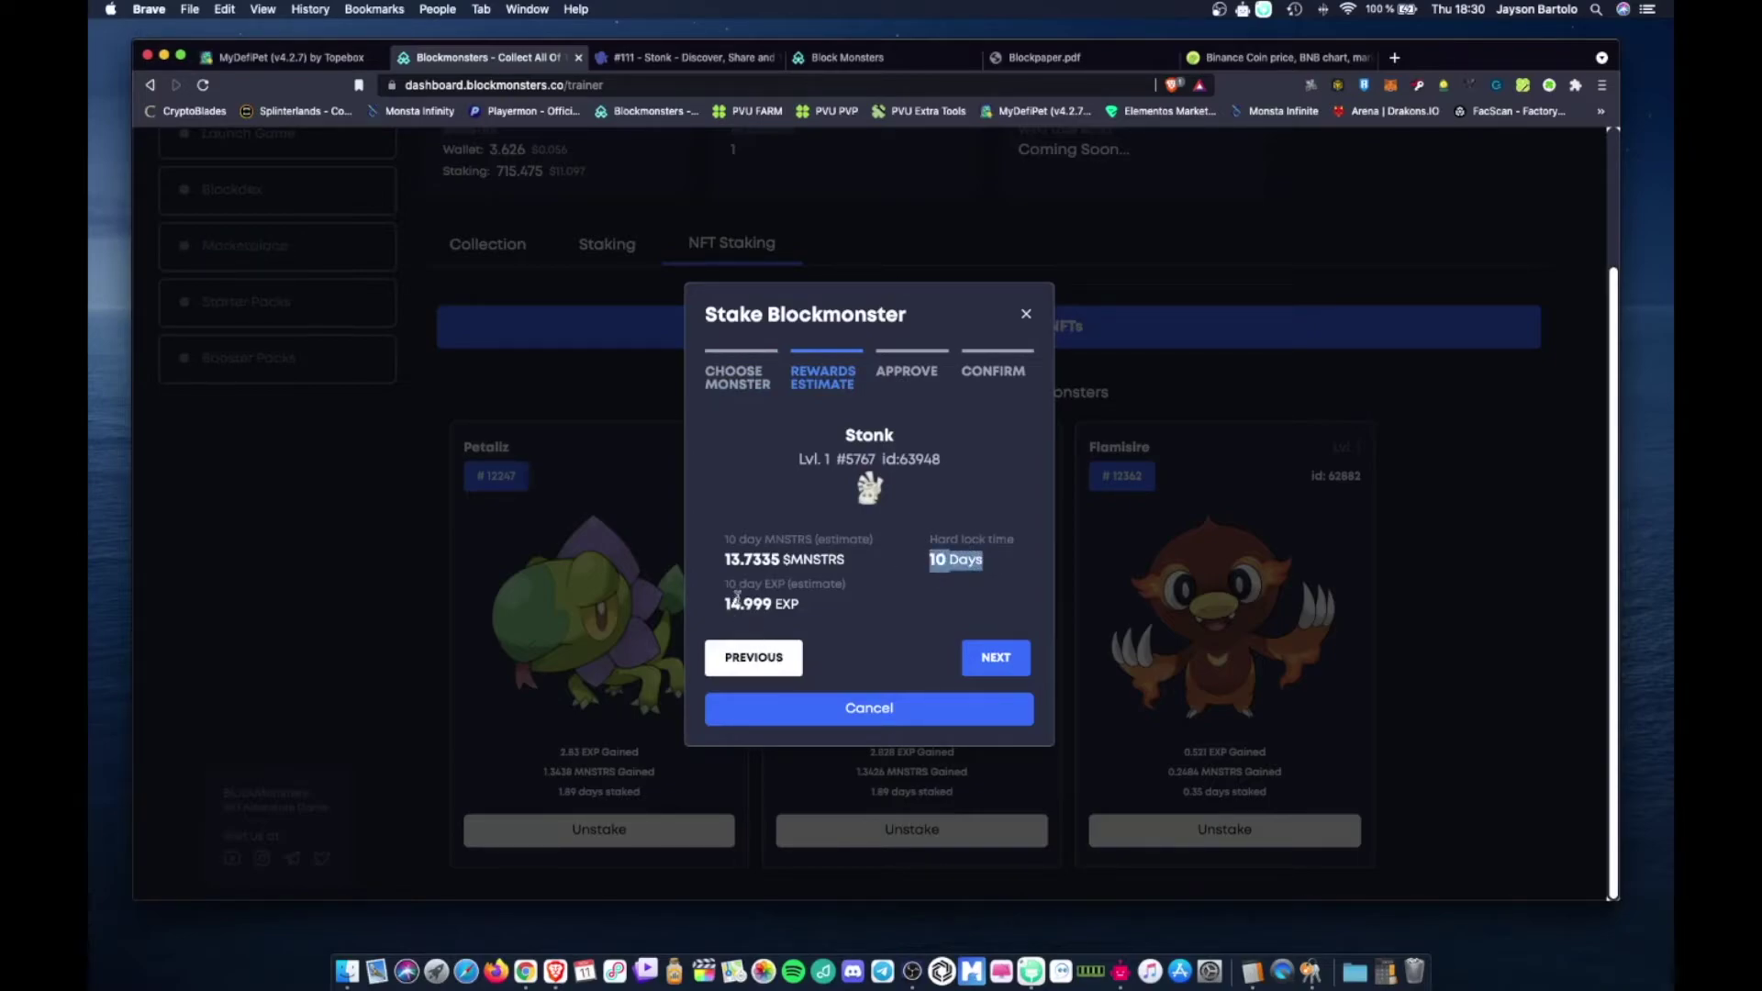
left_click_drag(726, 557, 793, 556)
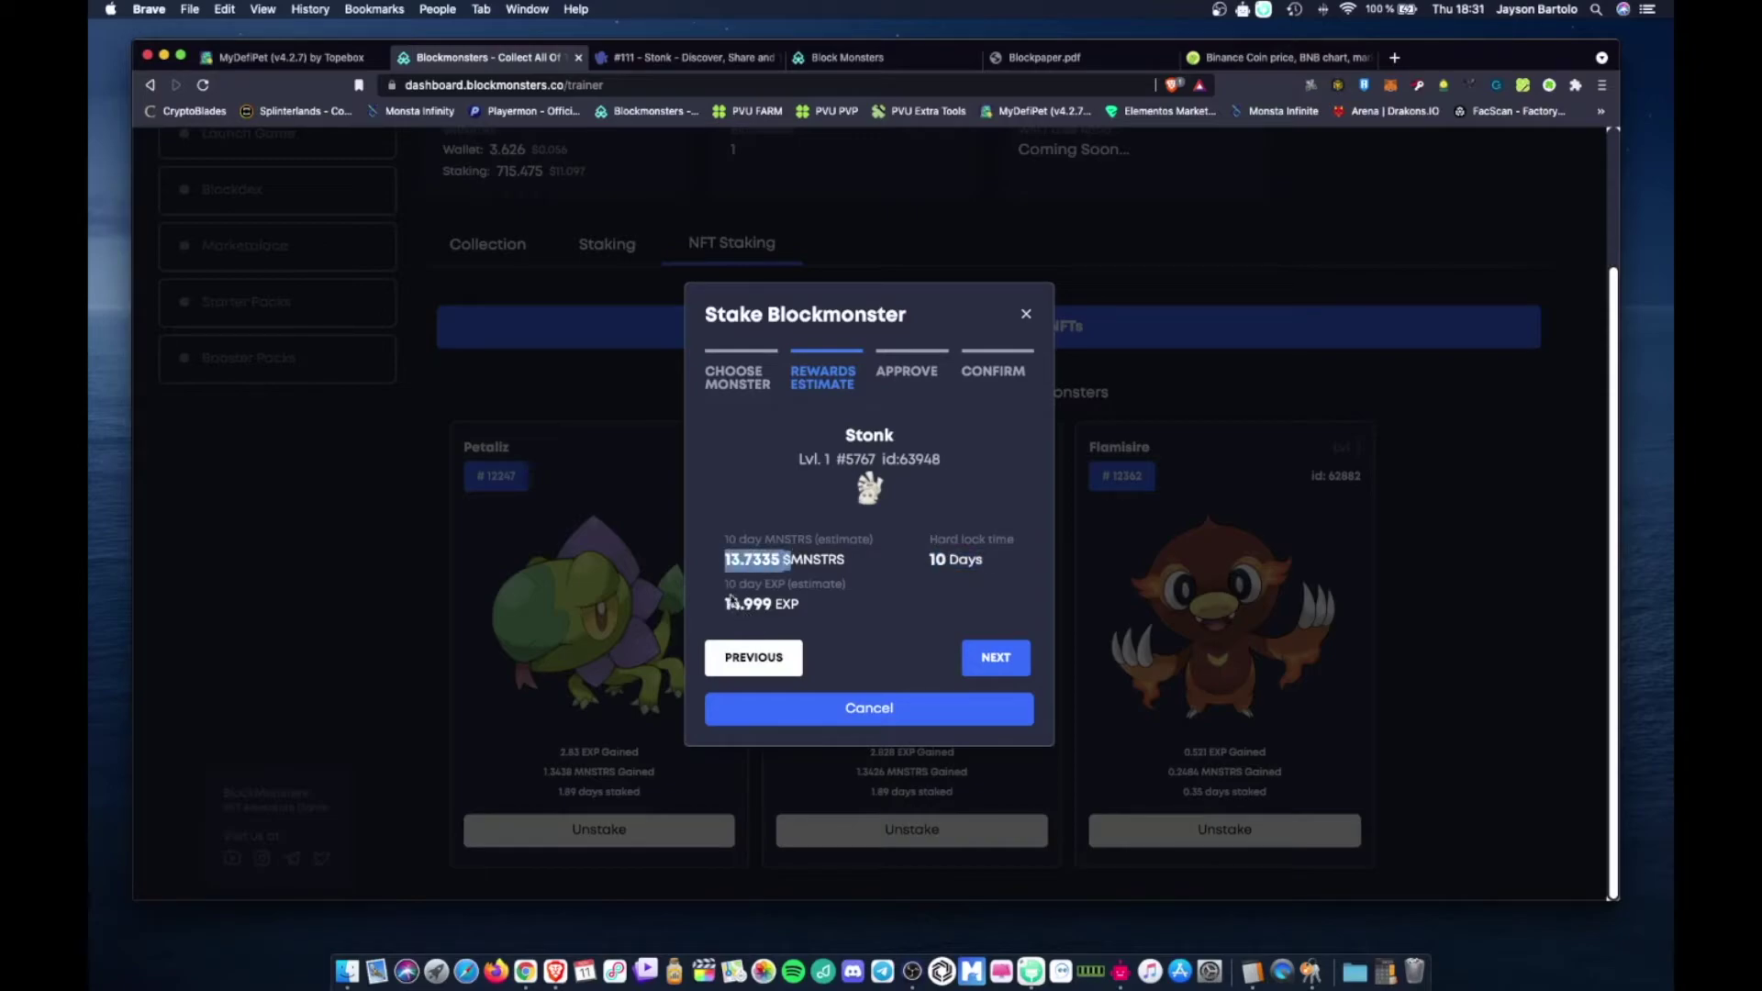
left_click_drag(724, 602, 816, 609)
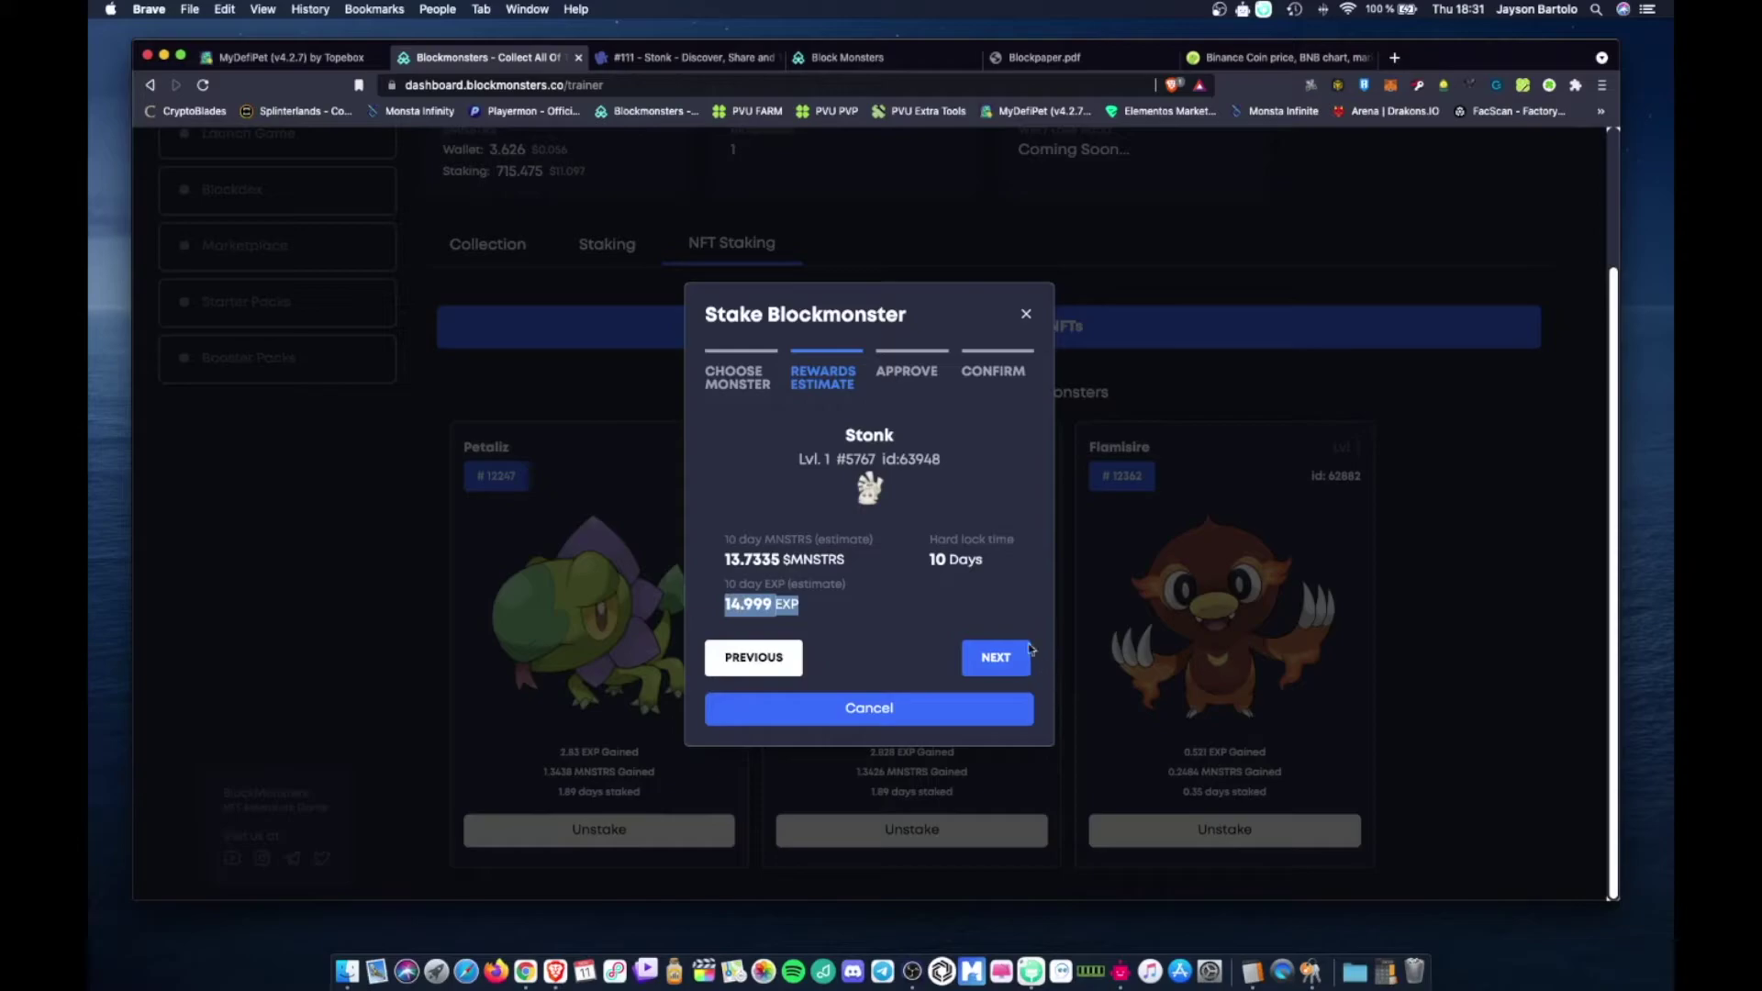
- Proceed from the rewards estimate, approve the Stonk for staking, and confirm the BLOCKMON spending permission in MetaMask
left_click(993, 667)
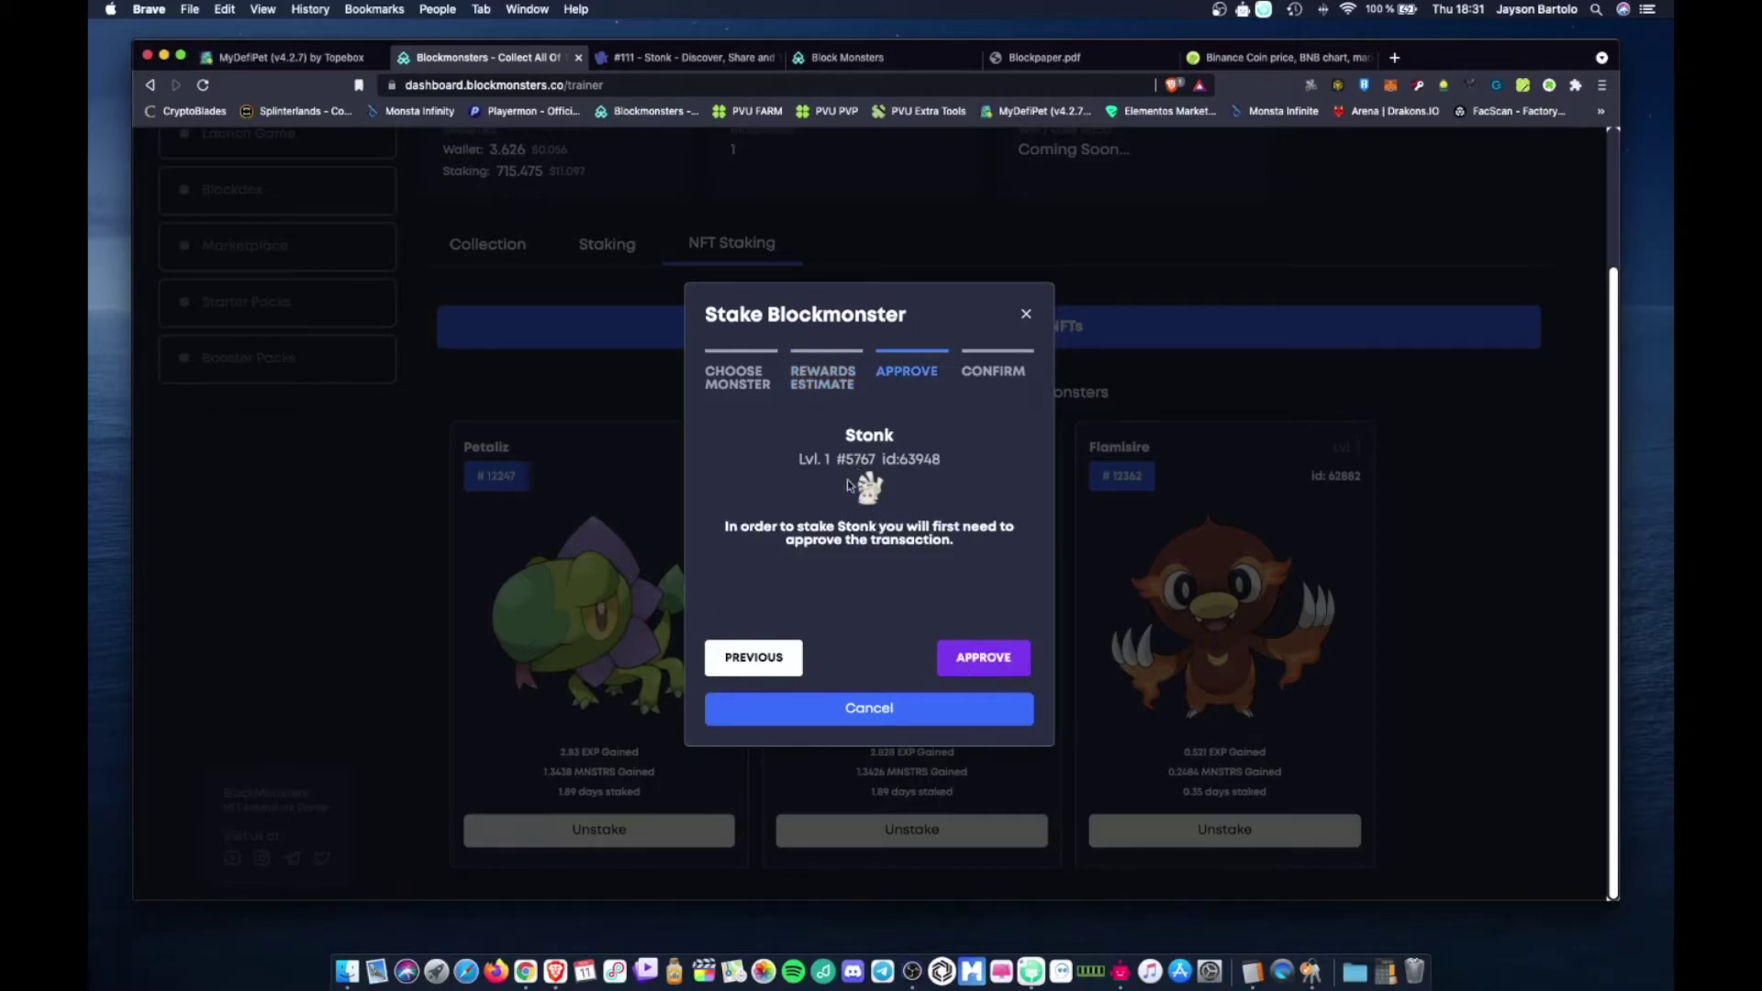
left_click(984, 661)
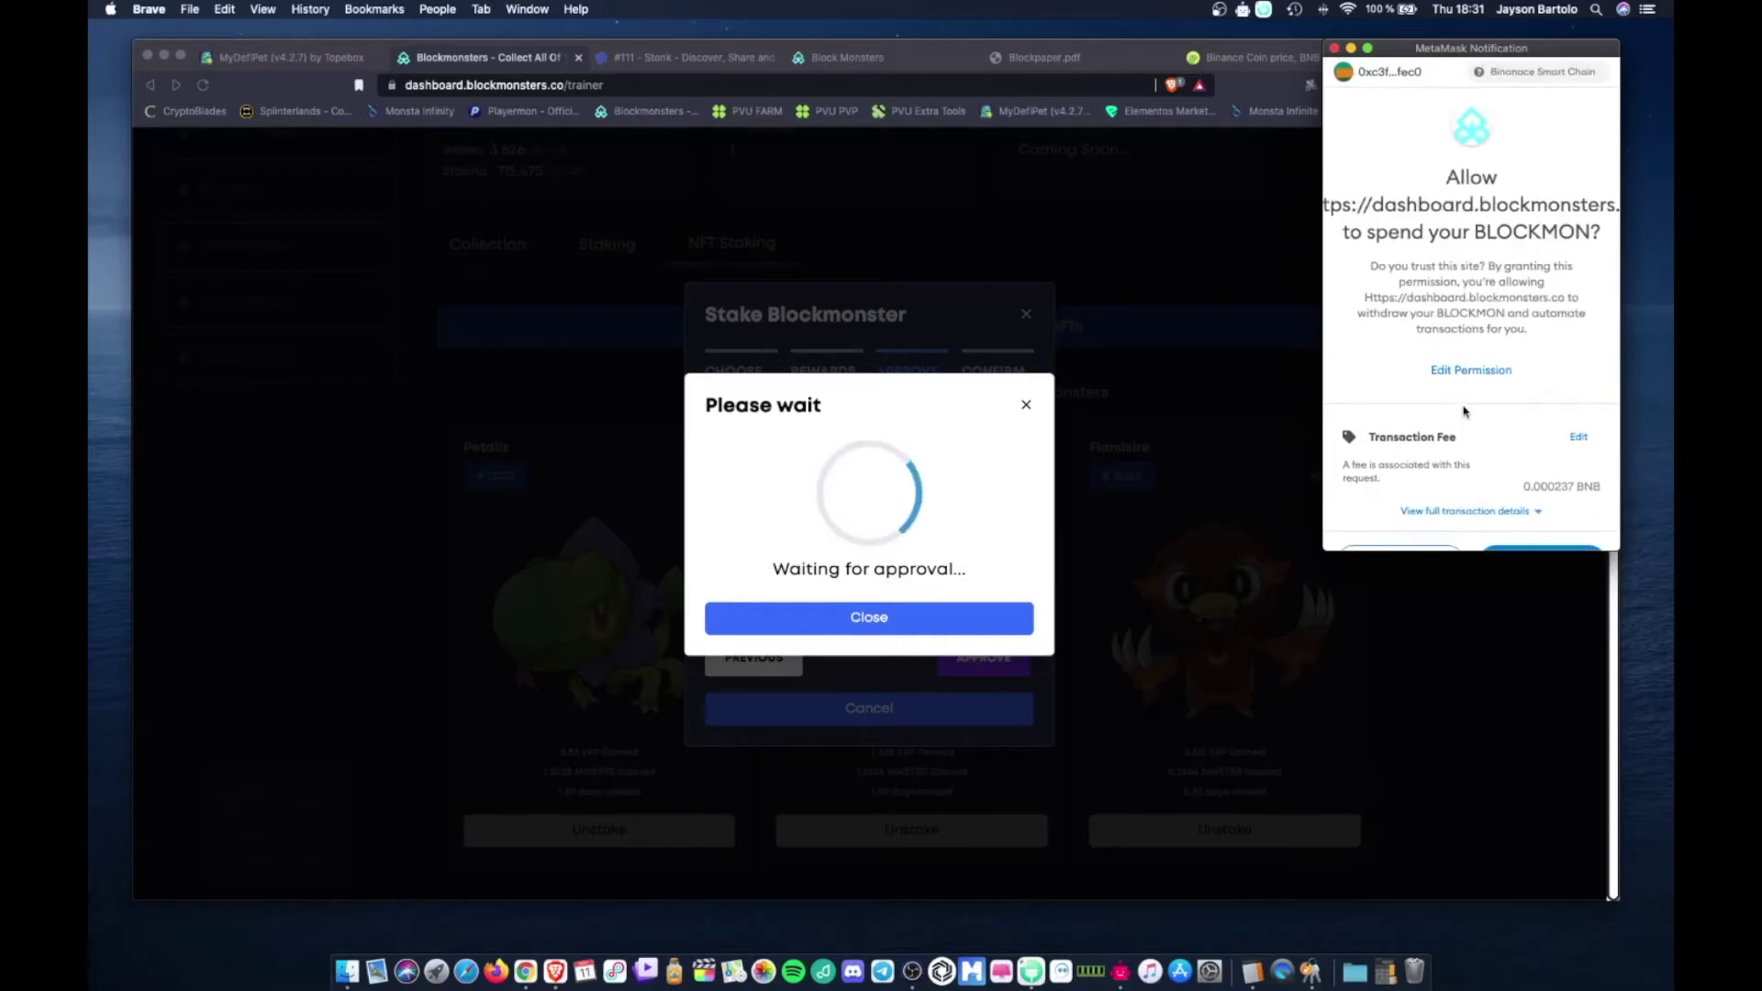
scroll(1486, 505, "down", 2)
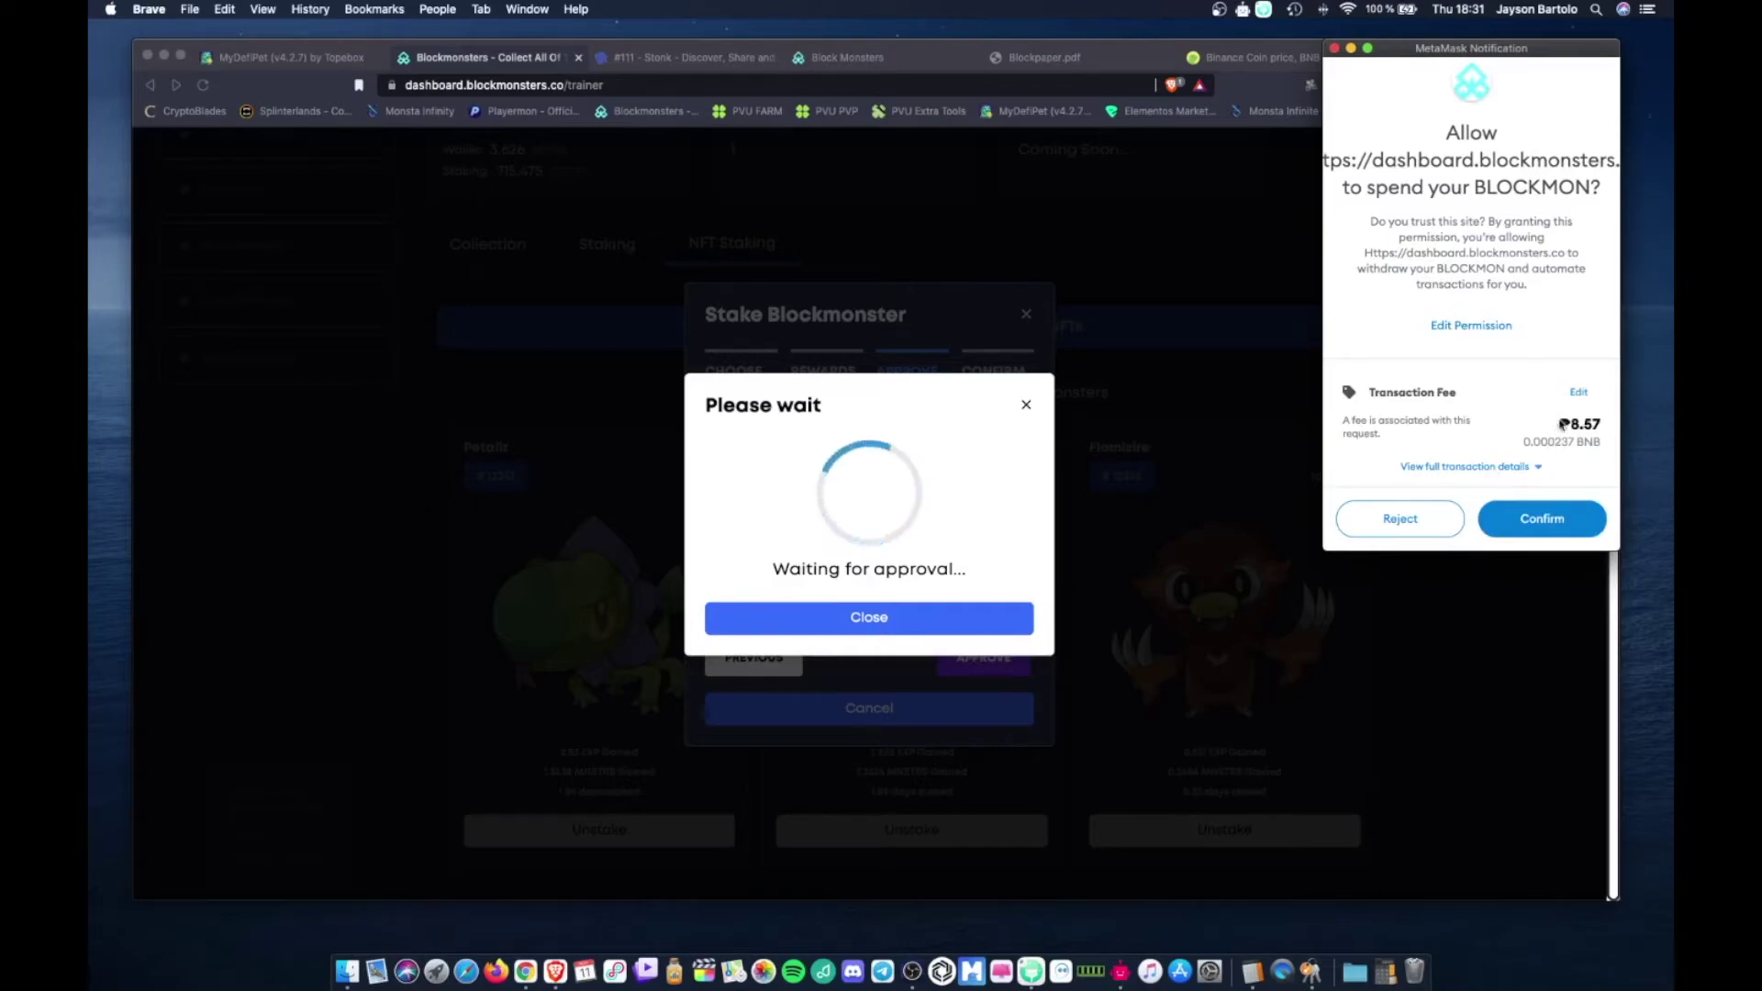
left_click(1540, 516)
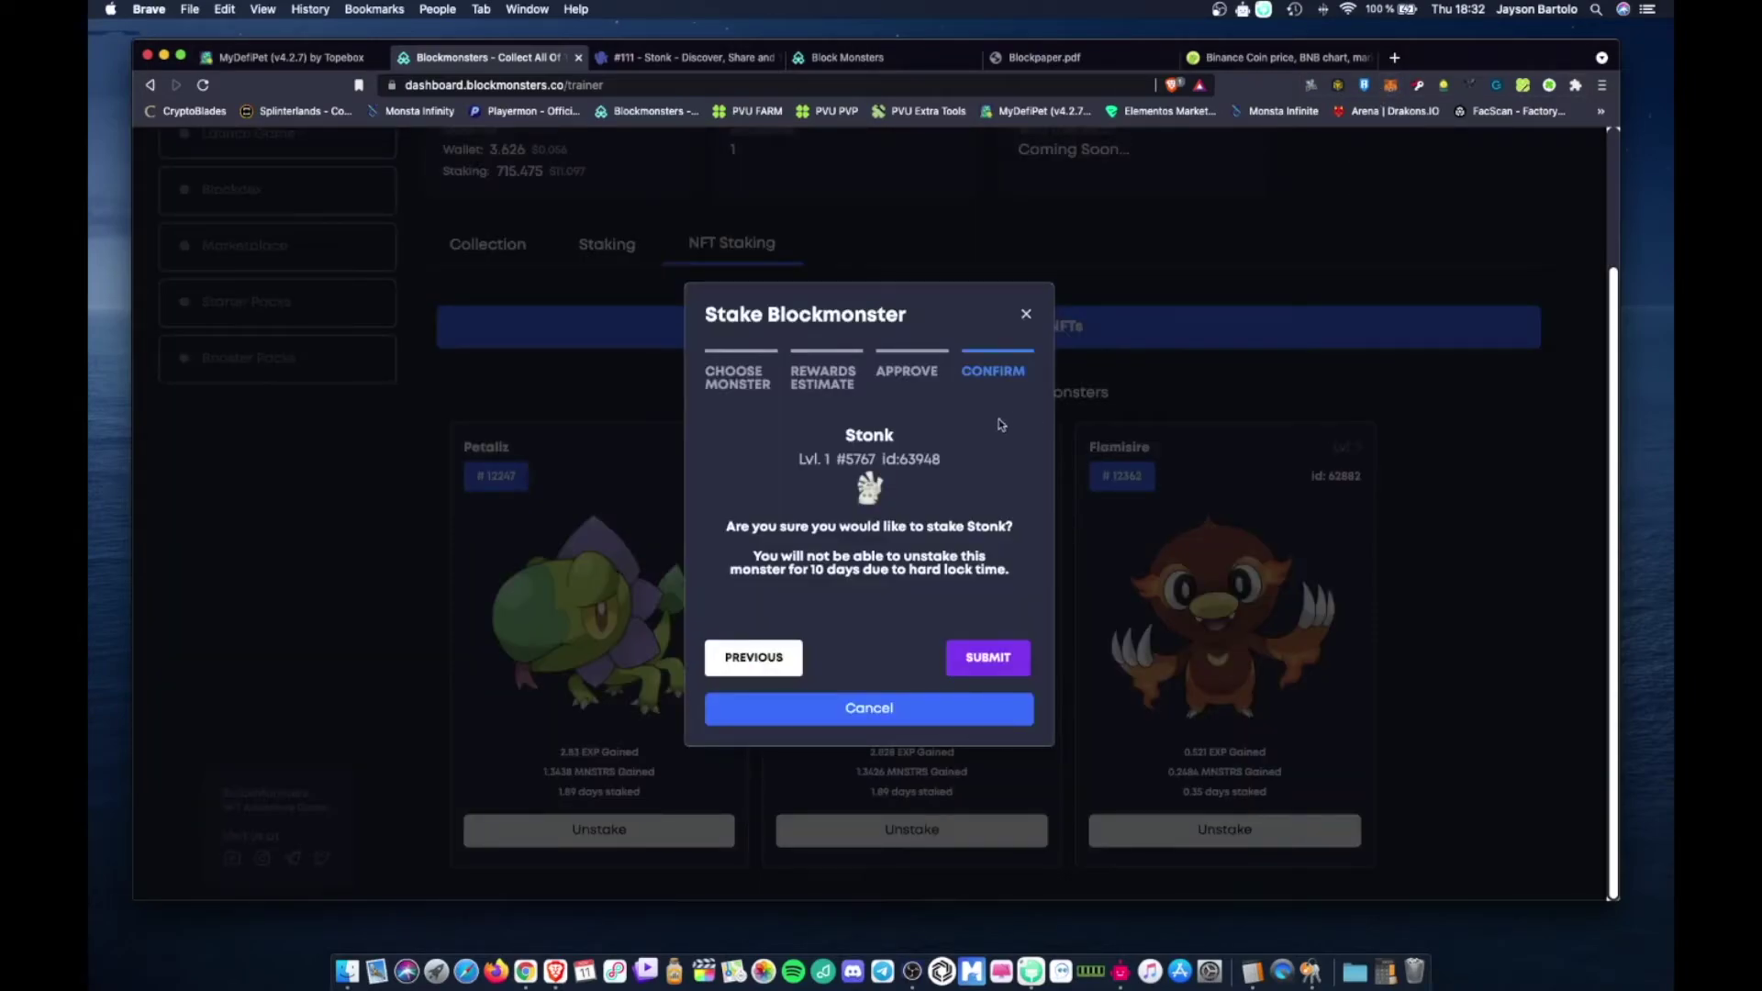
- Submit the Stonk stake, confirm the transaction in MetaMask, and dismiss the staking message
left_click(989, 658)
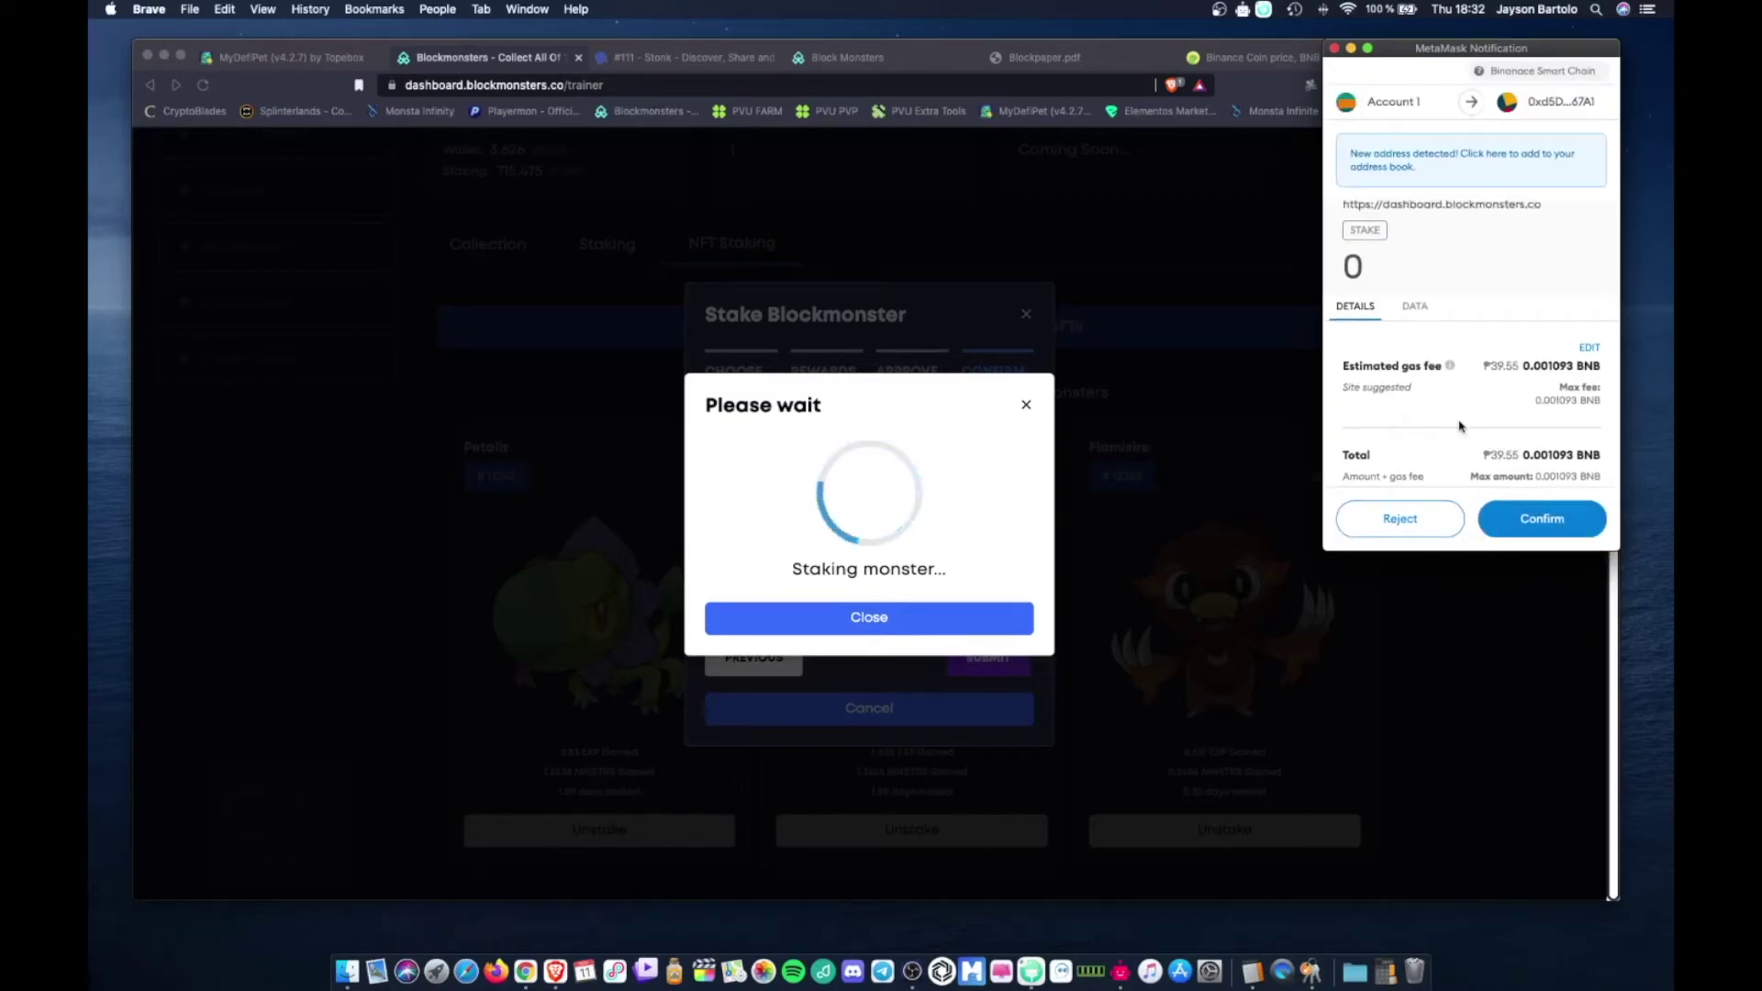
left_click(1538, 520)
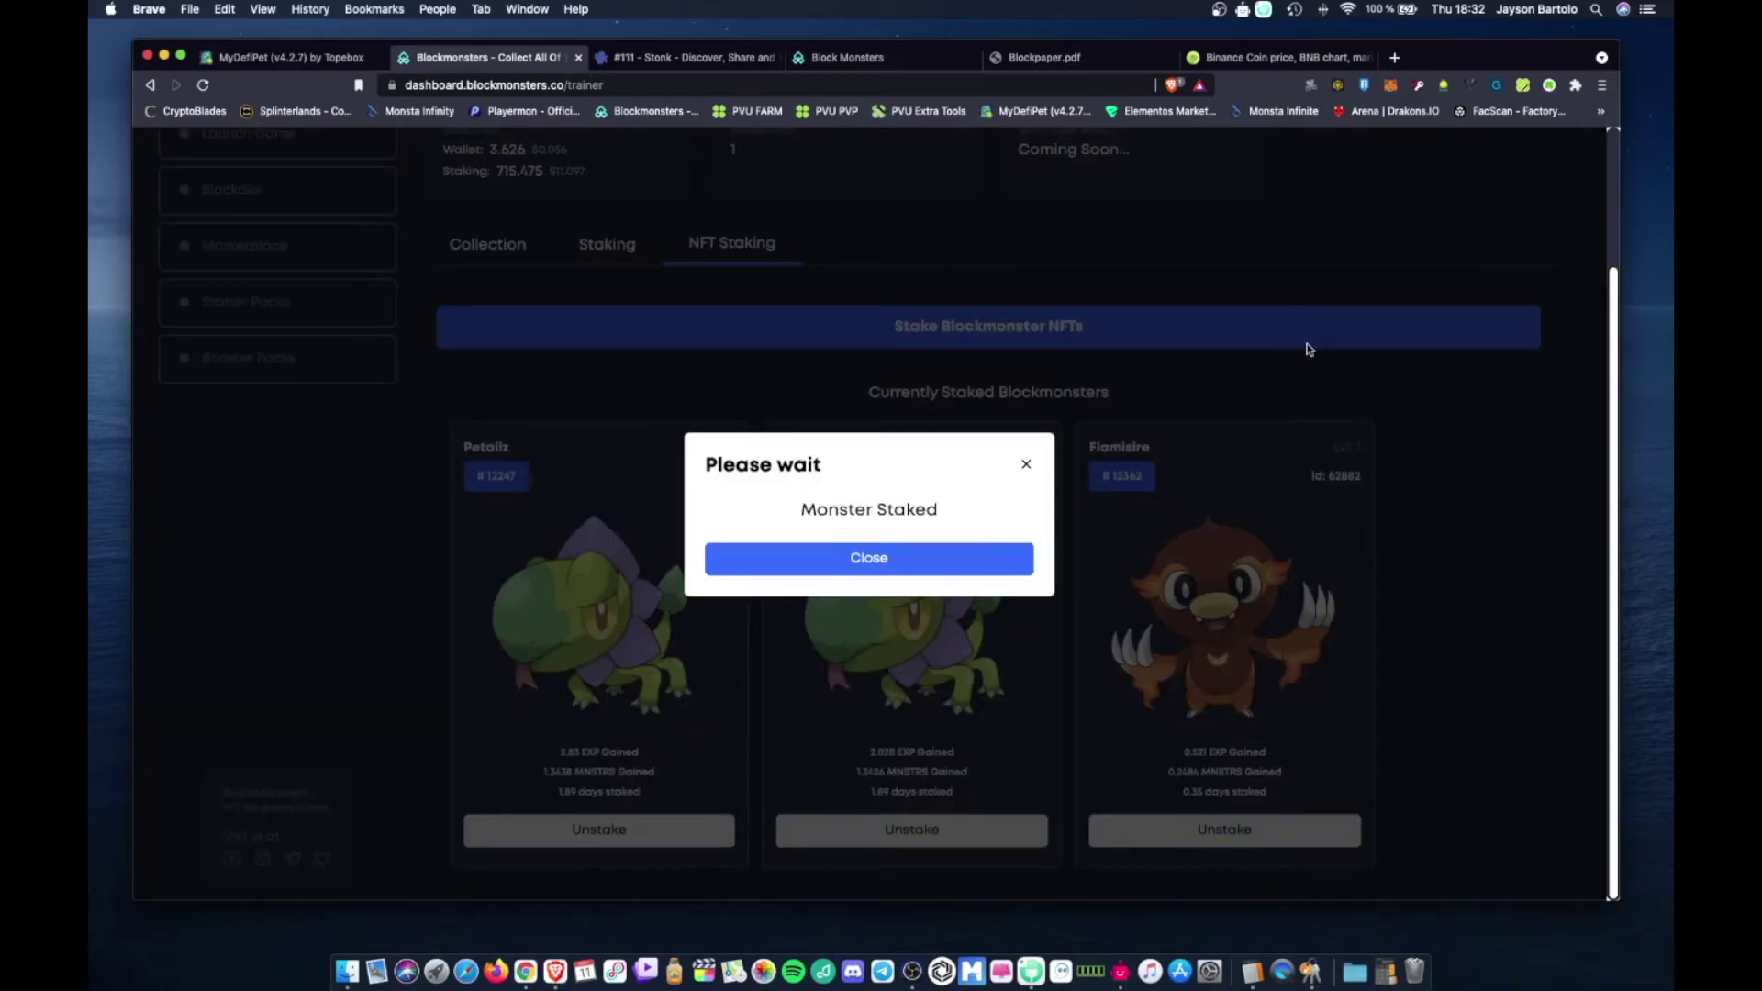
left_click(867, 562)
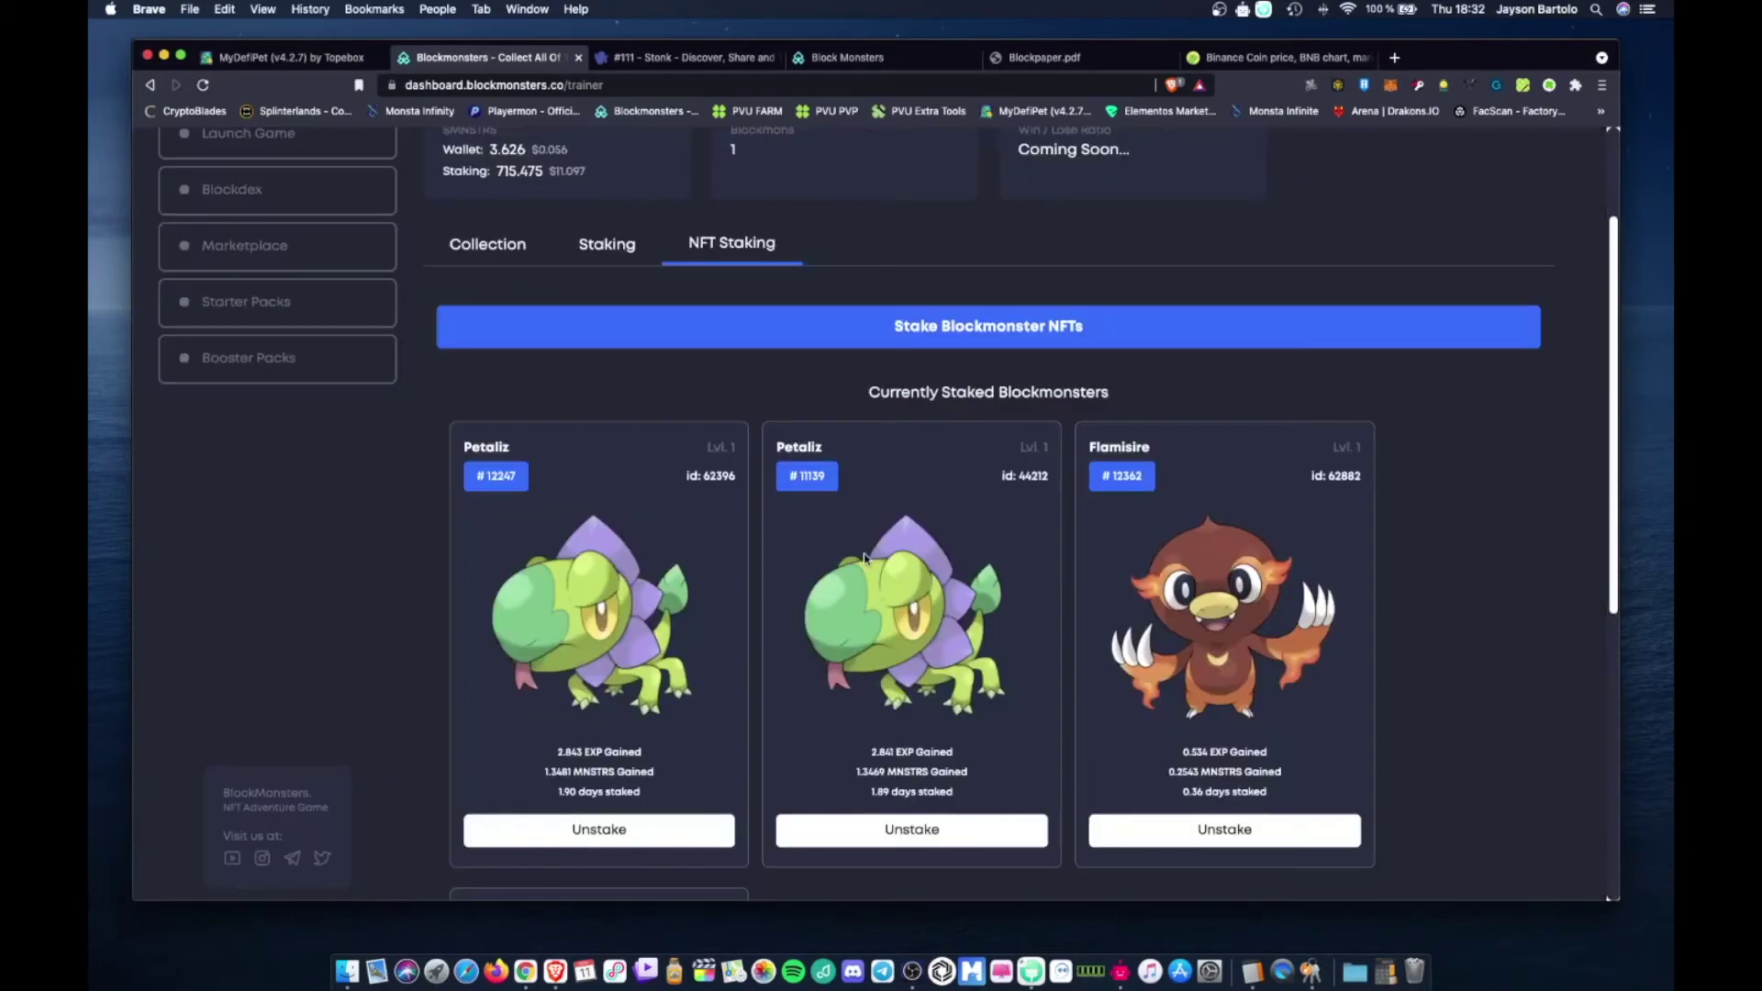
- Review the MetaMask activity details of the BLOCKMON approval and the Stake transaction, including their gas fees, and close the wallet
left_click(1391, 85)
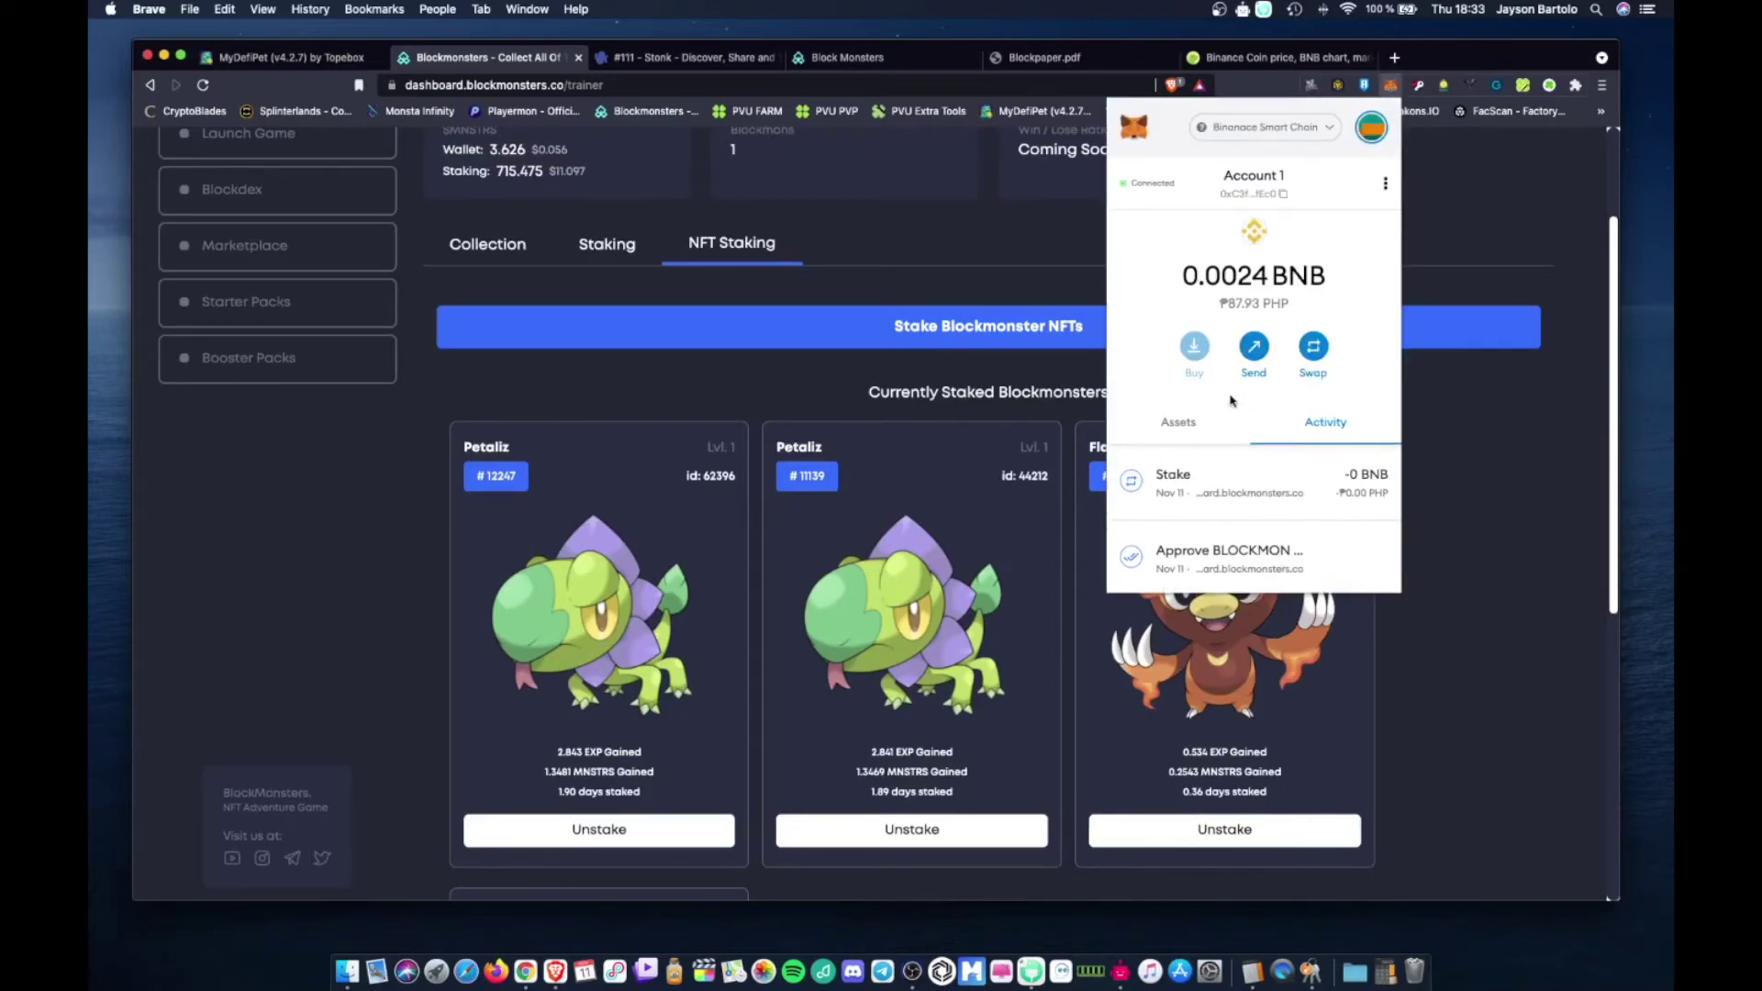
scroll(1254, 496, "down", 2)
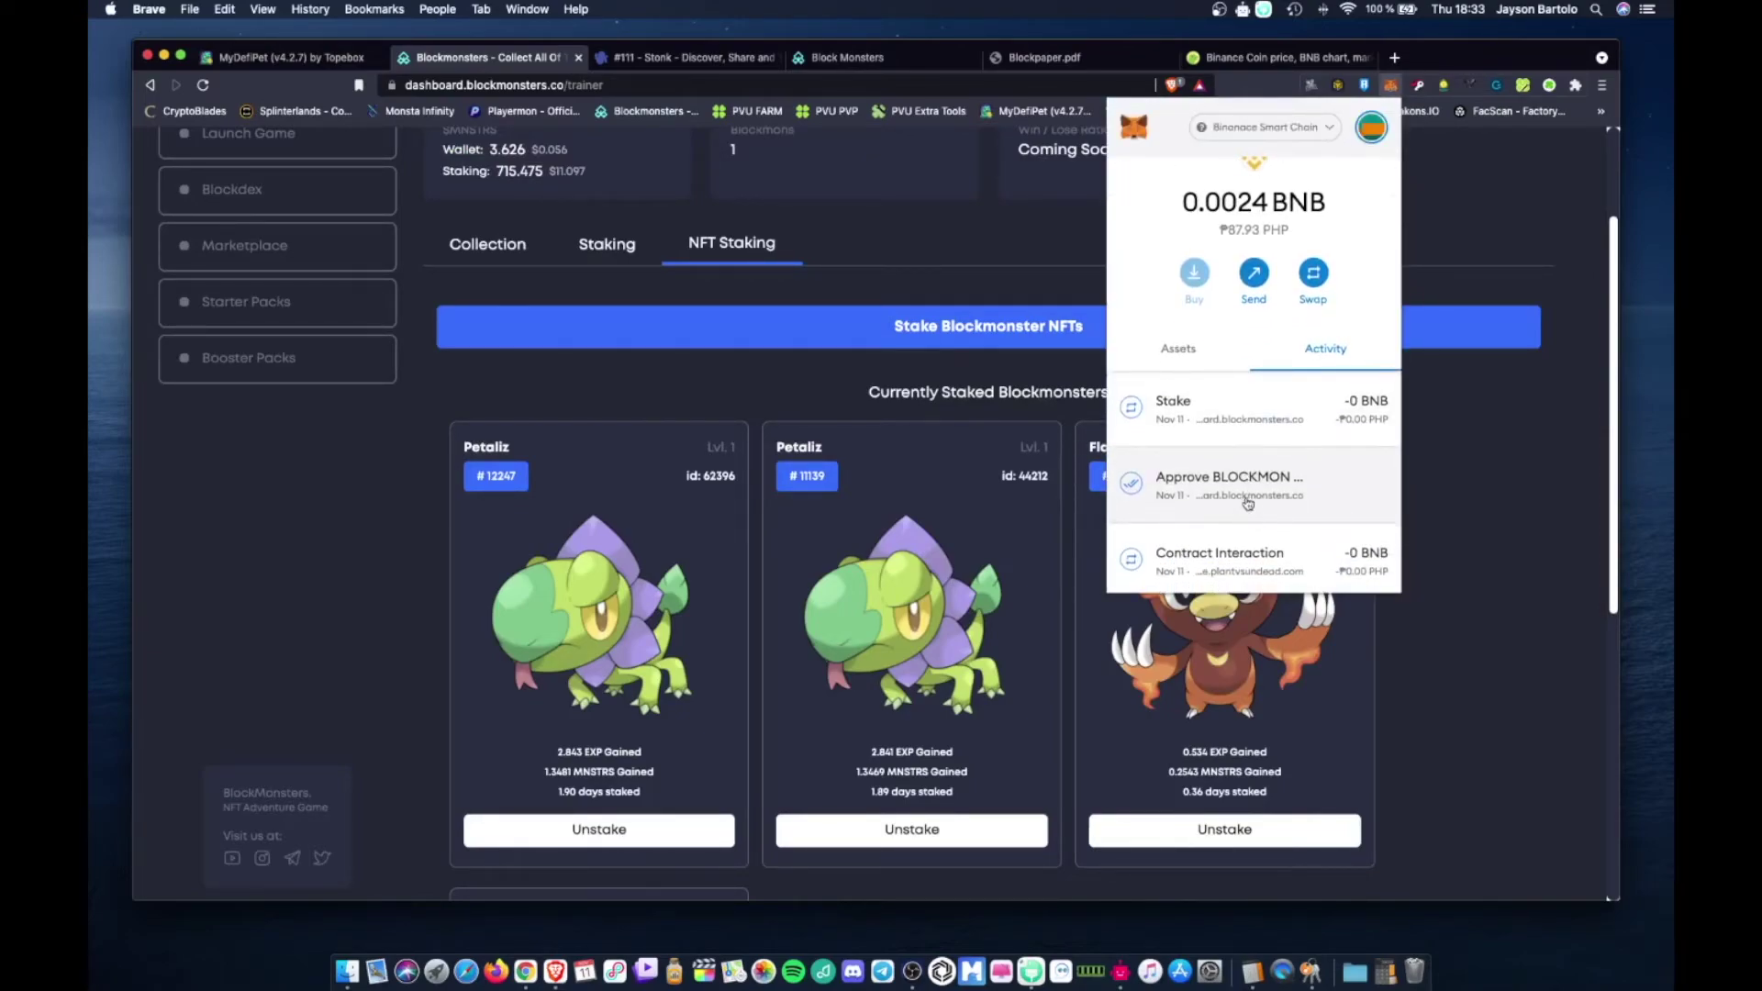
left_click(1211, 486)
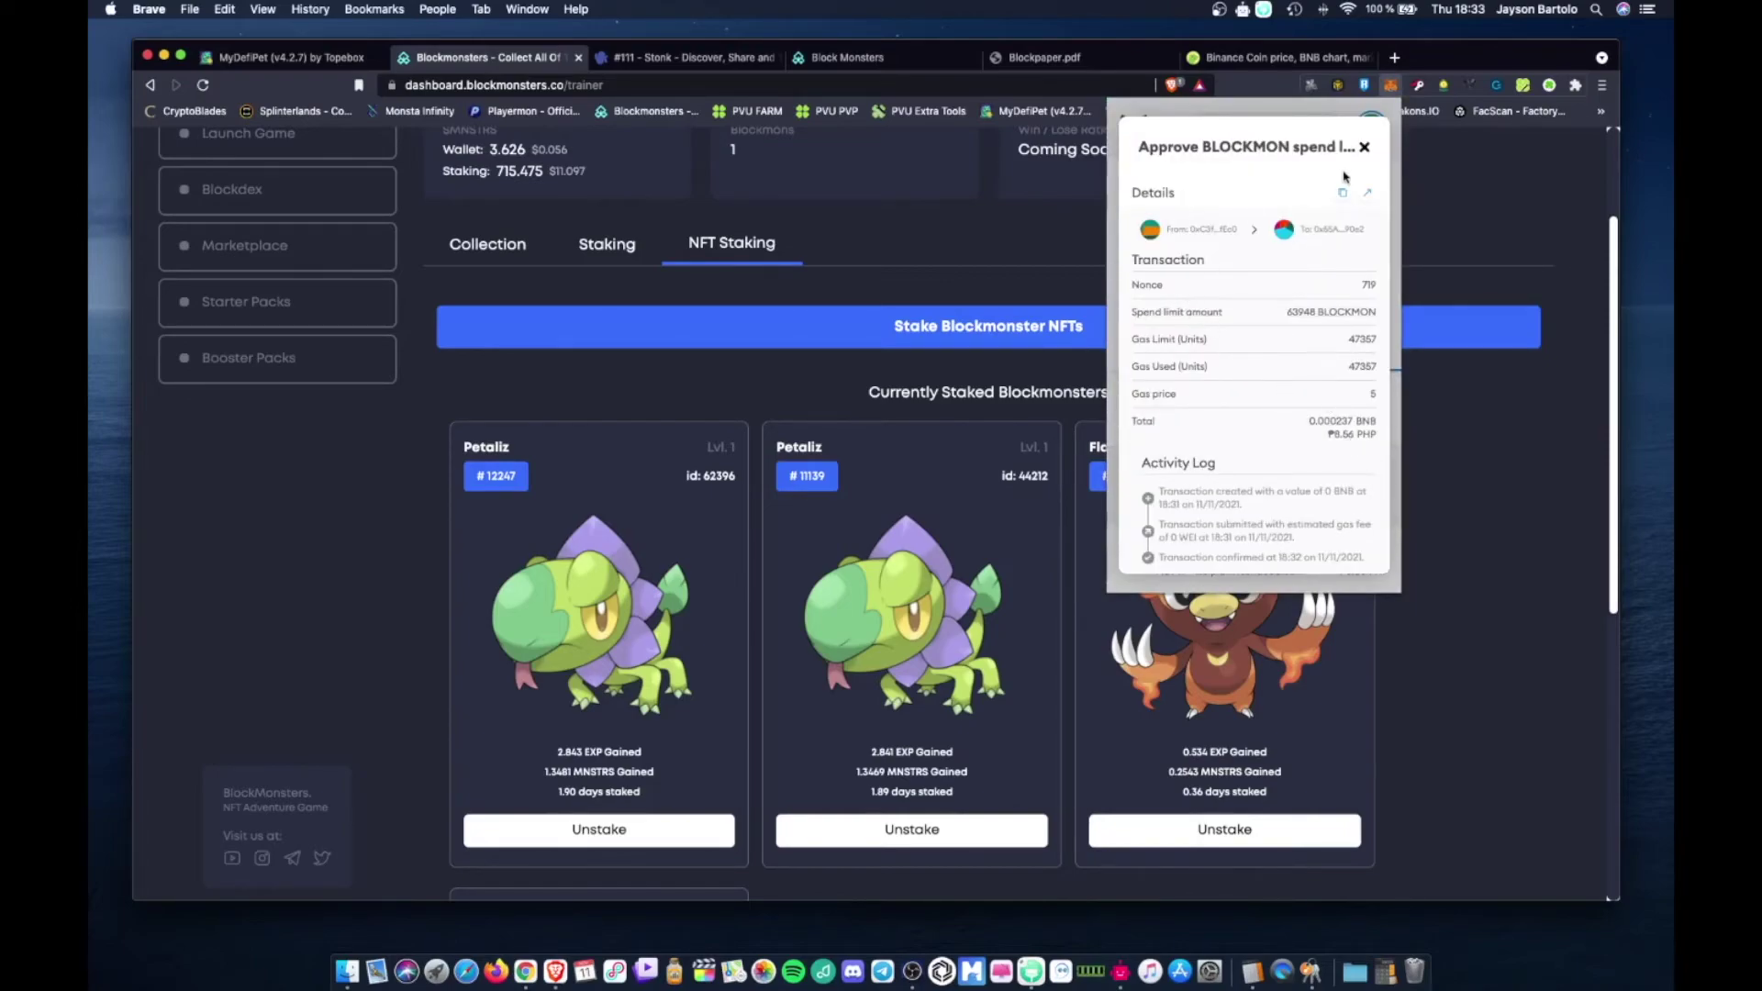
left_click(1365, 149)
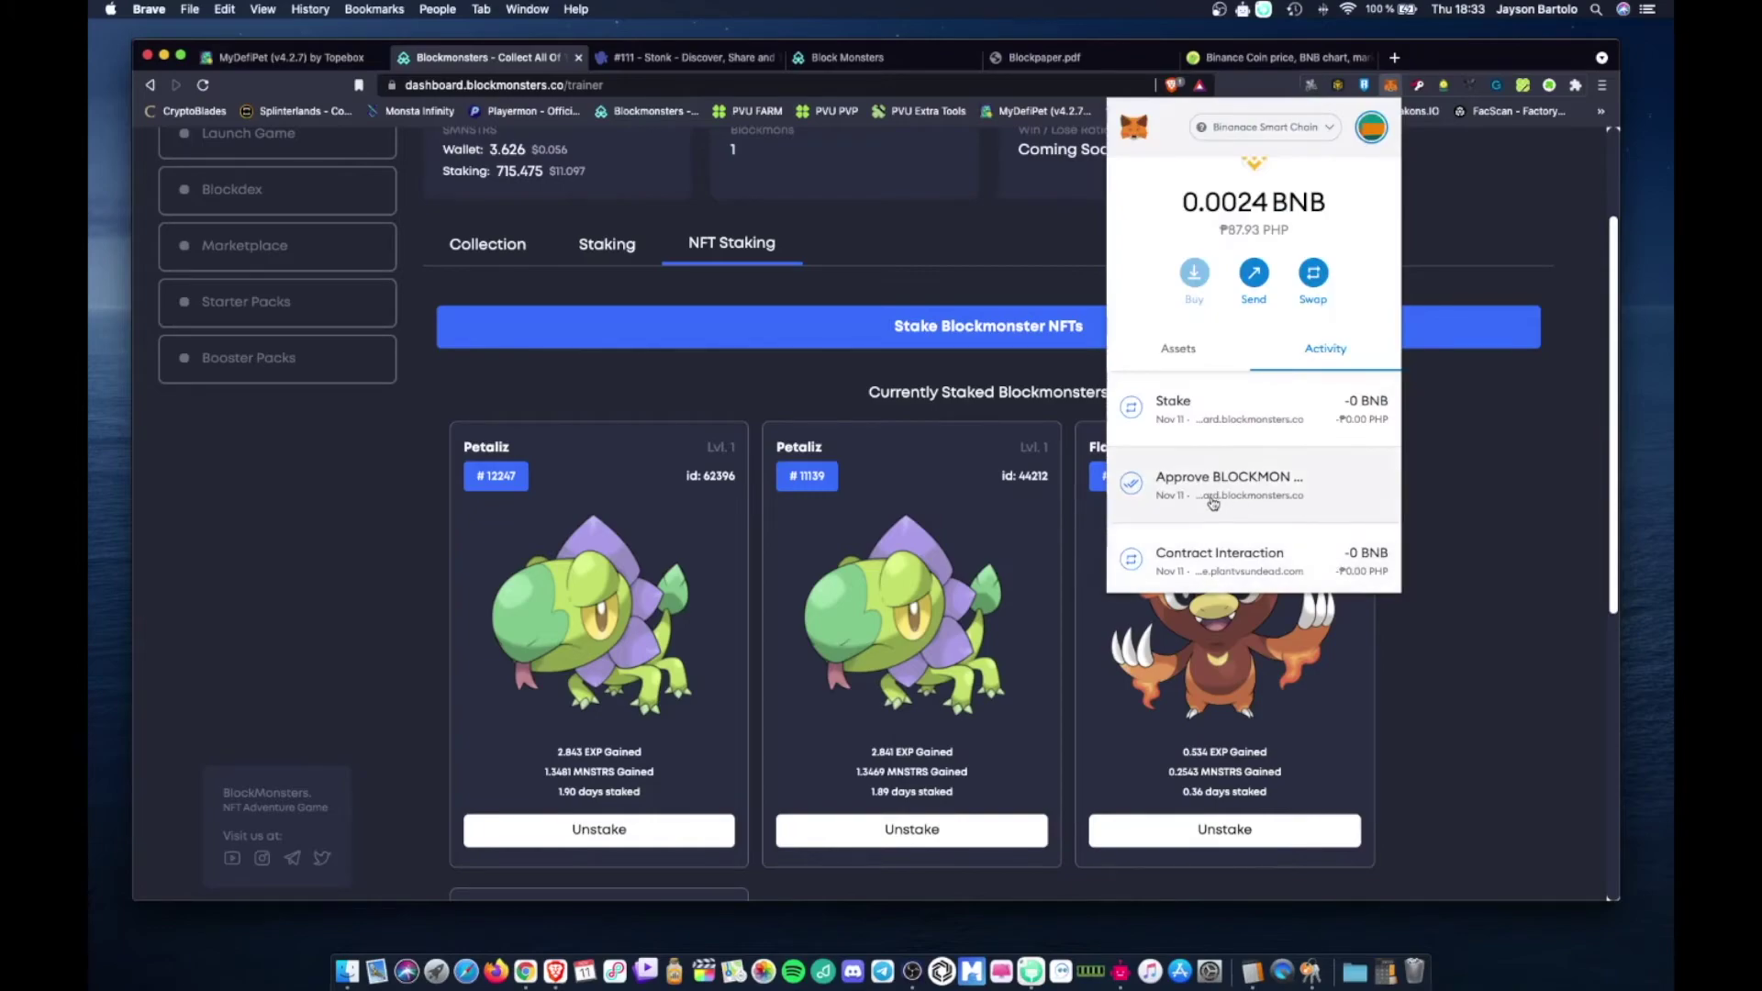
left_click(1202, 408)
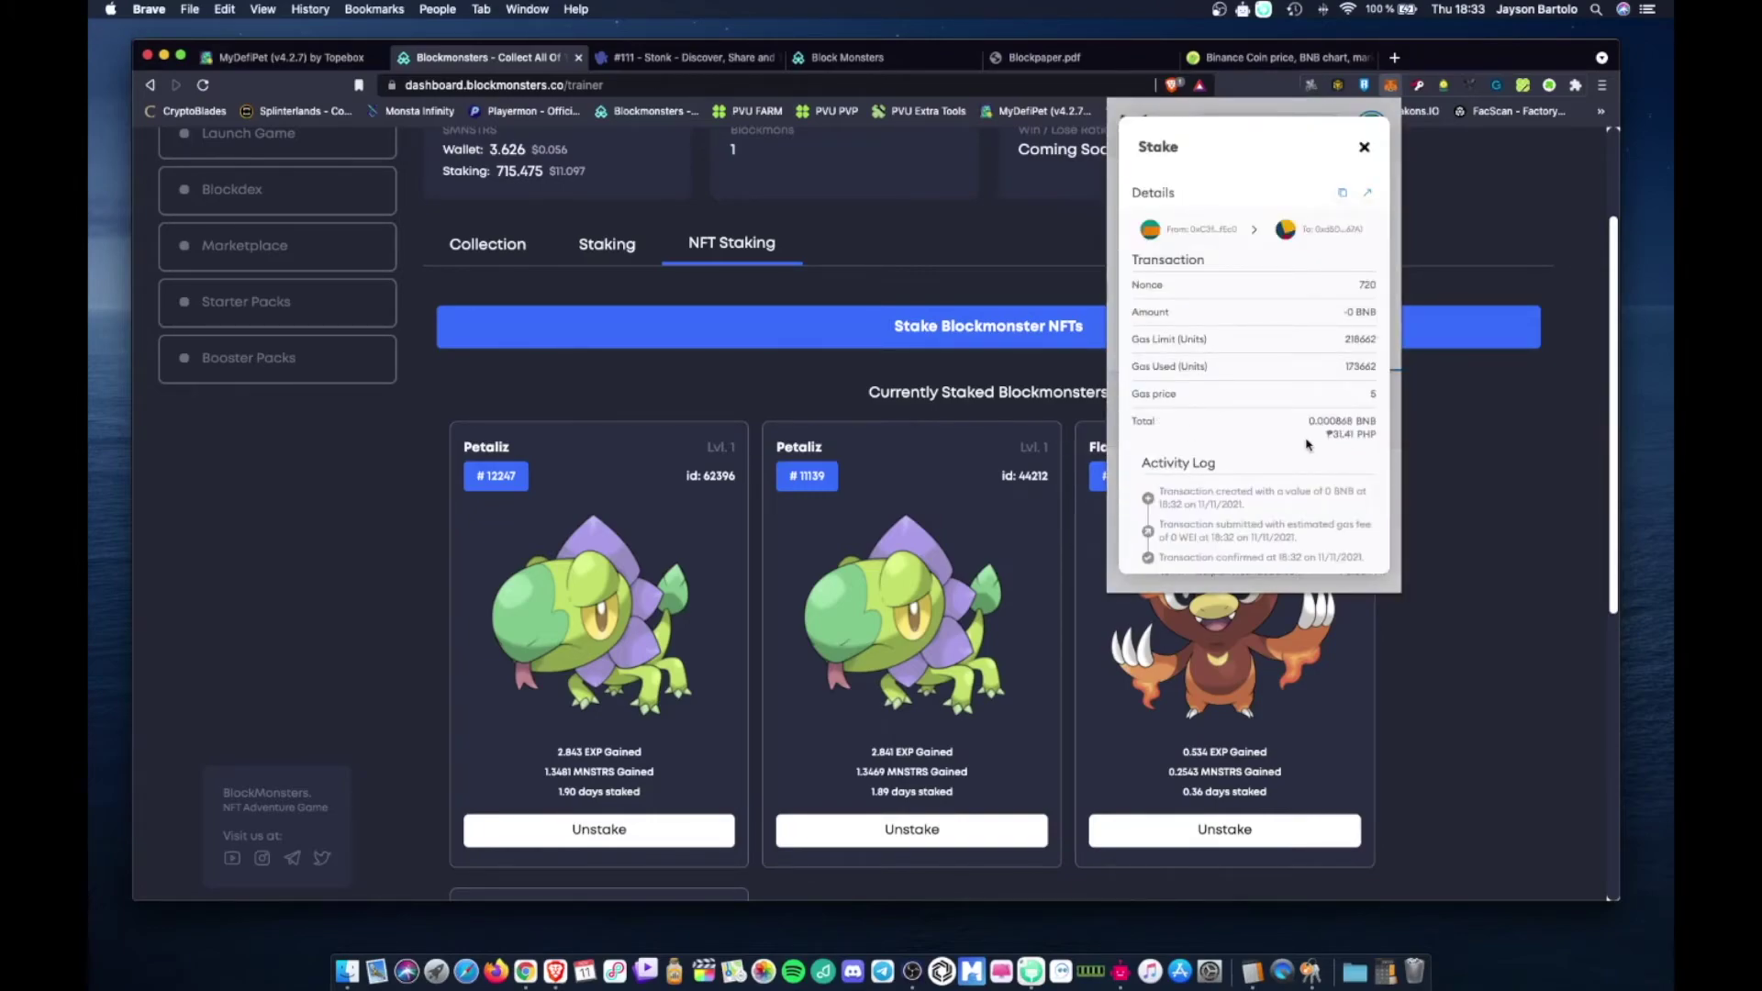
left_click(1365, 147)
left_click(1482, 505)
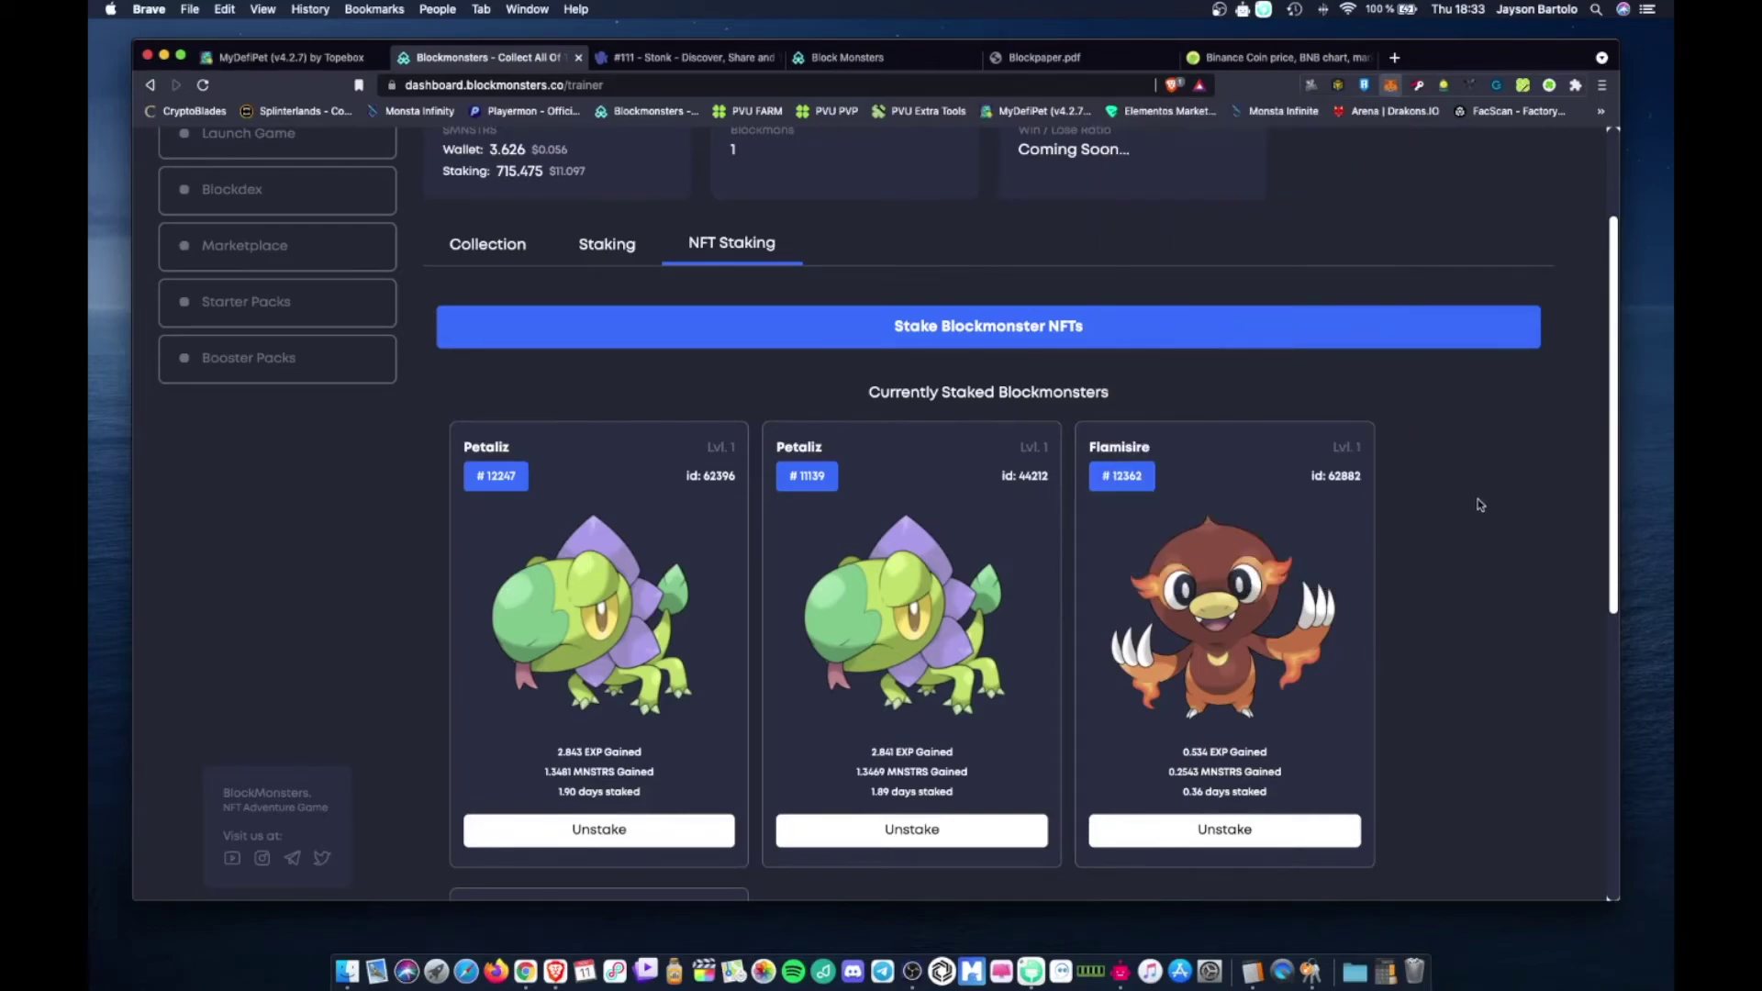
- Check the Stonk #5767 card among the currently staked Blockmonsters for its EXP, MNSTRS and days staked
scroll(1153, 523, "down", 5)
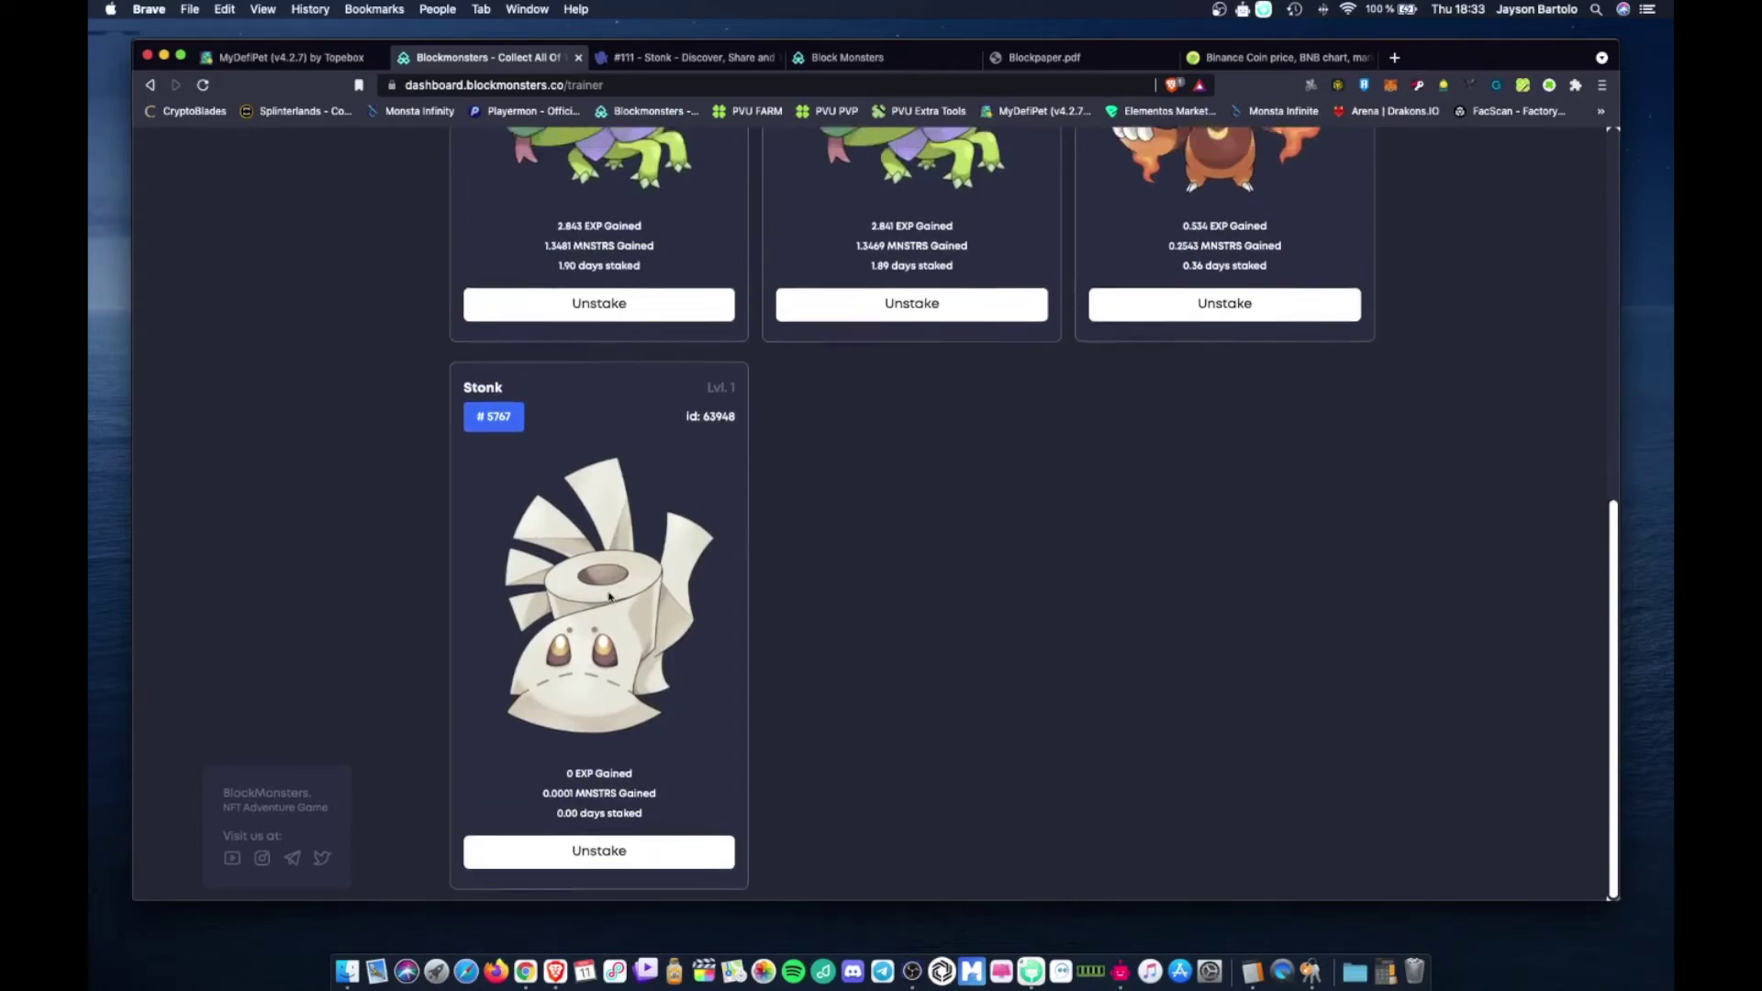
scroll(598, 461, "up", 8)
scroll(631, 588, "down", 5)
scroll(631, 589, "up", 5)
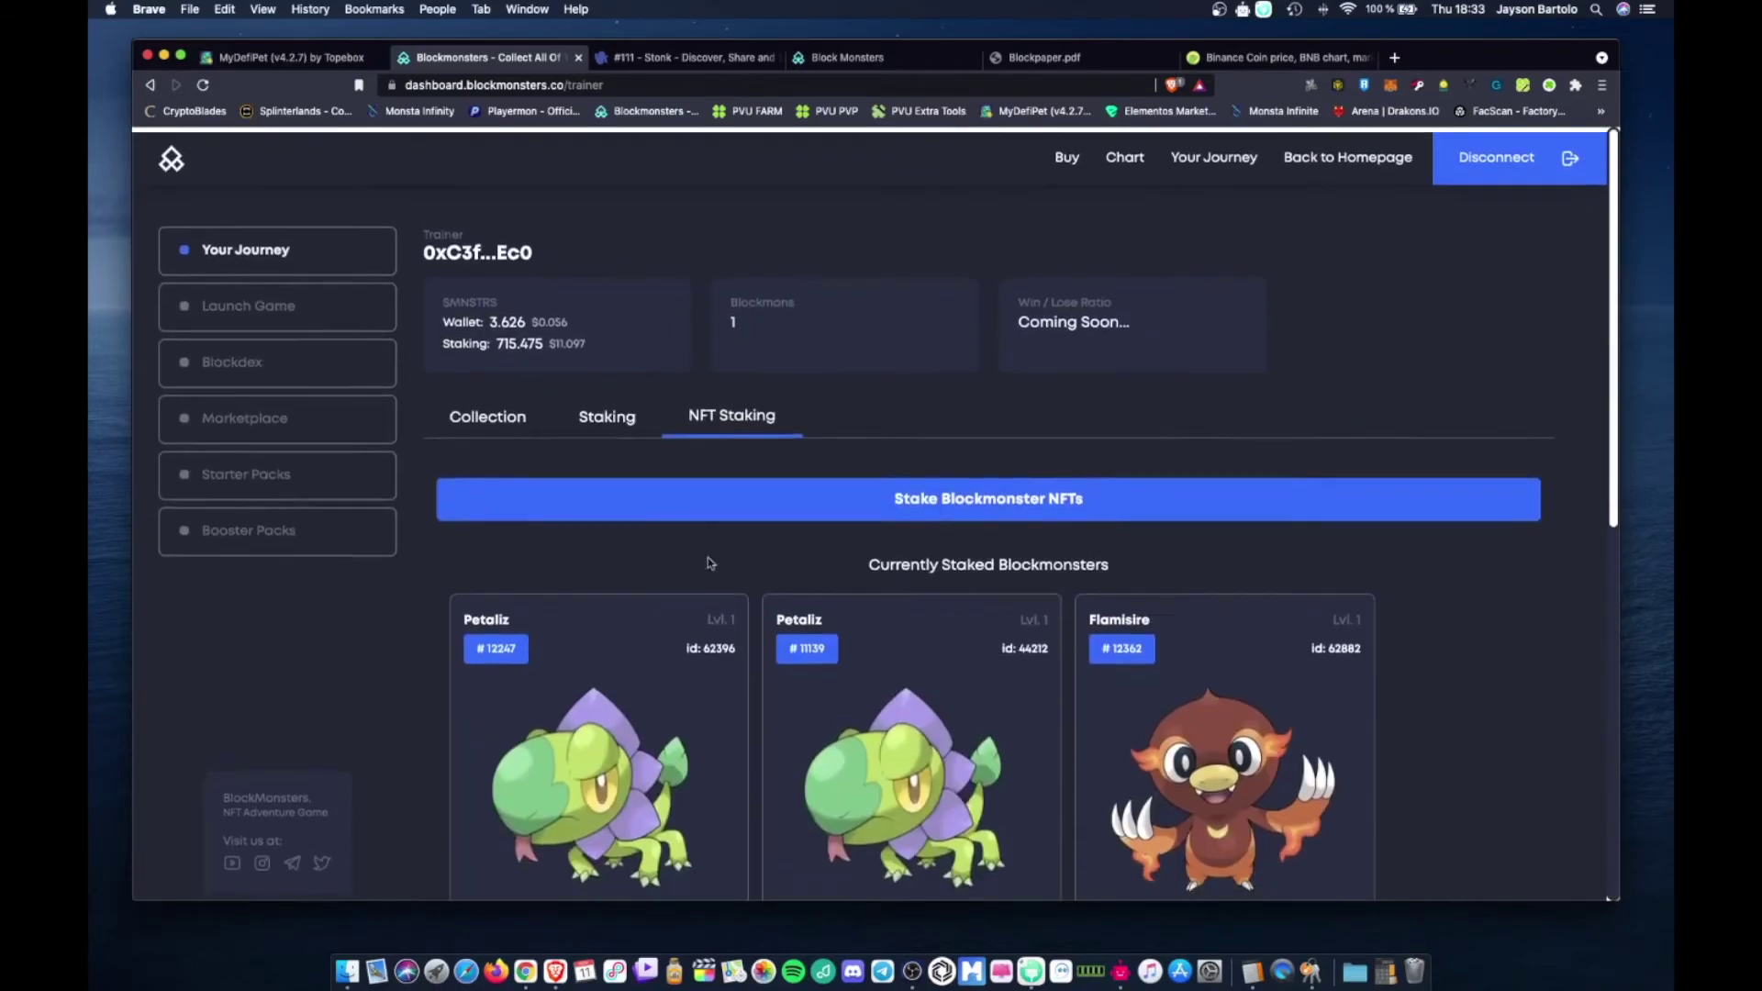
- Open the trainer's Collection and look over the owned Blockmonster cards
left_click(475, 421)
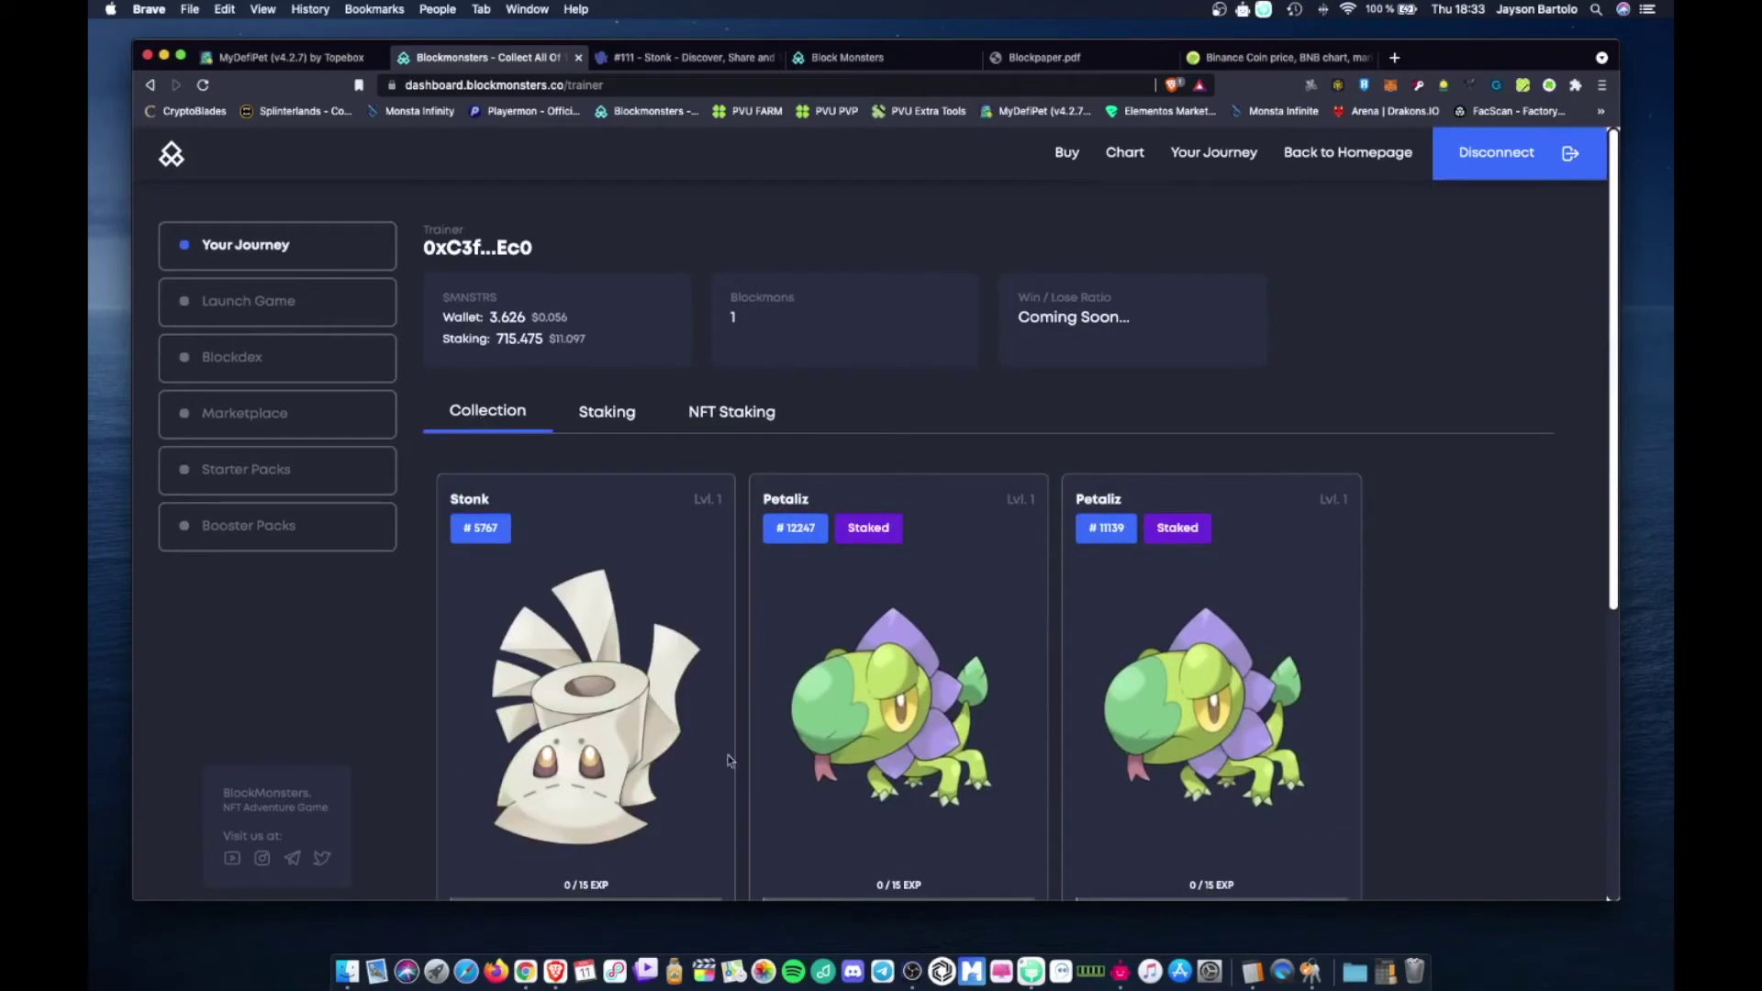
scroll(721, 748, "down", 5)
scroll(716, 738, "up", 5)
scroll(603, 714, "down", 1)
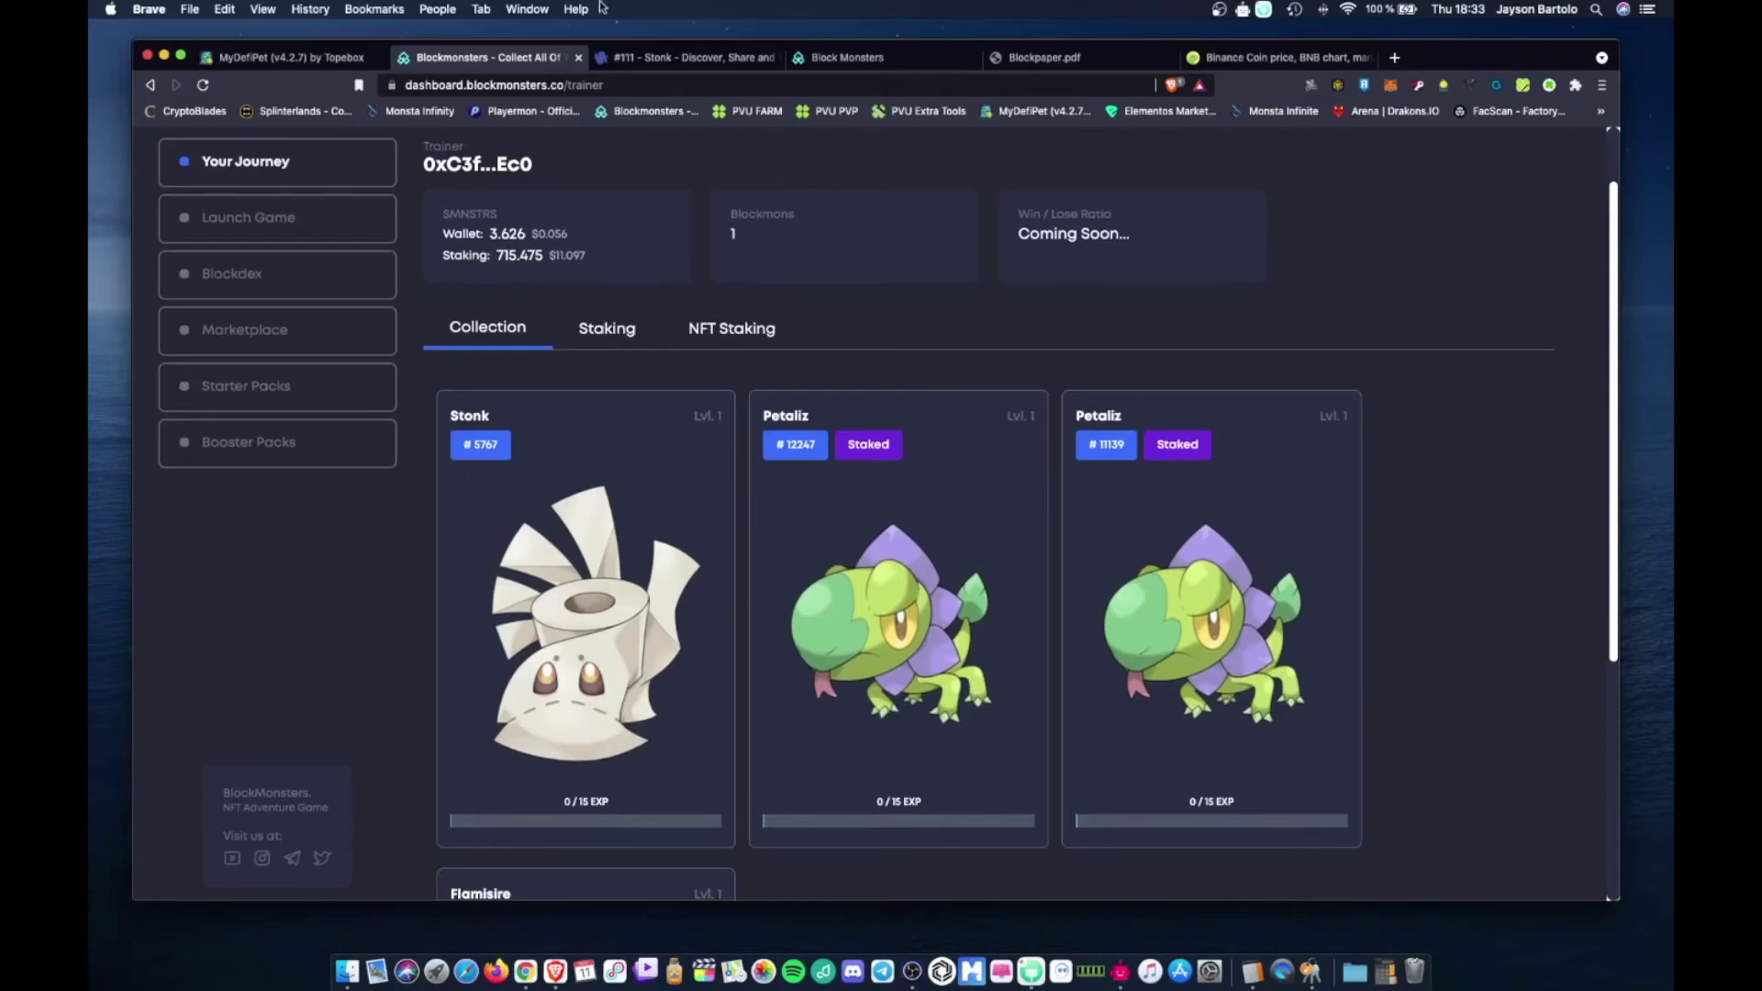
- Switch to the Lootex Stonk store page and review the Stonk description and the NFTs listed for sale
left_click(684, 57)
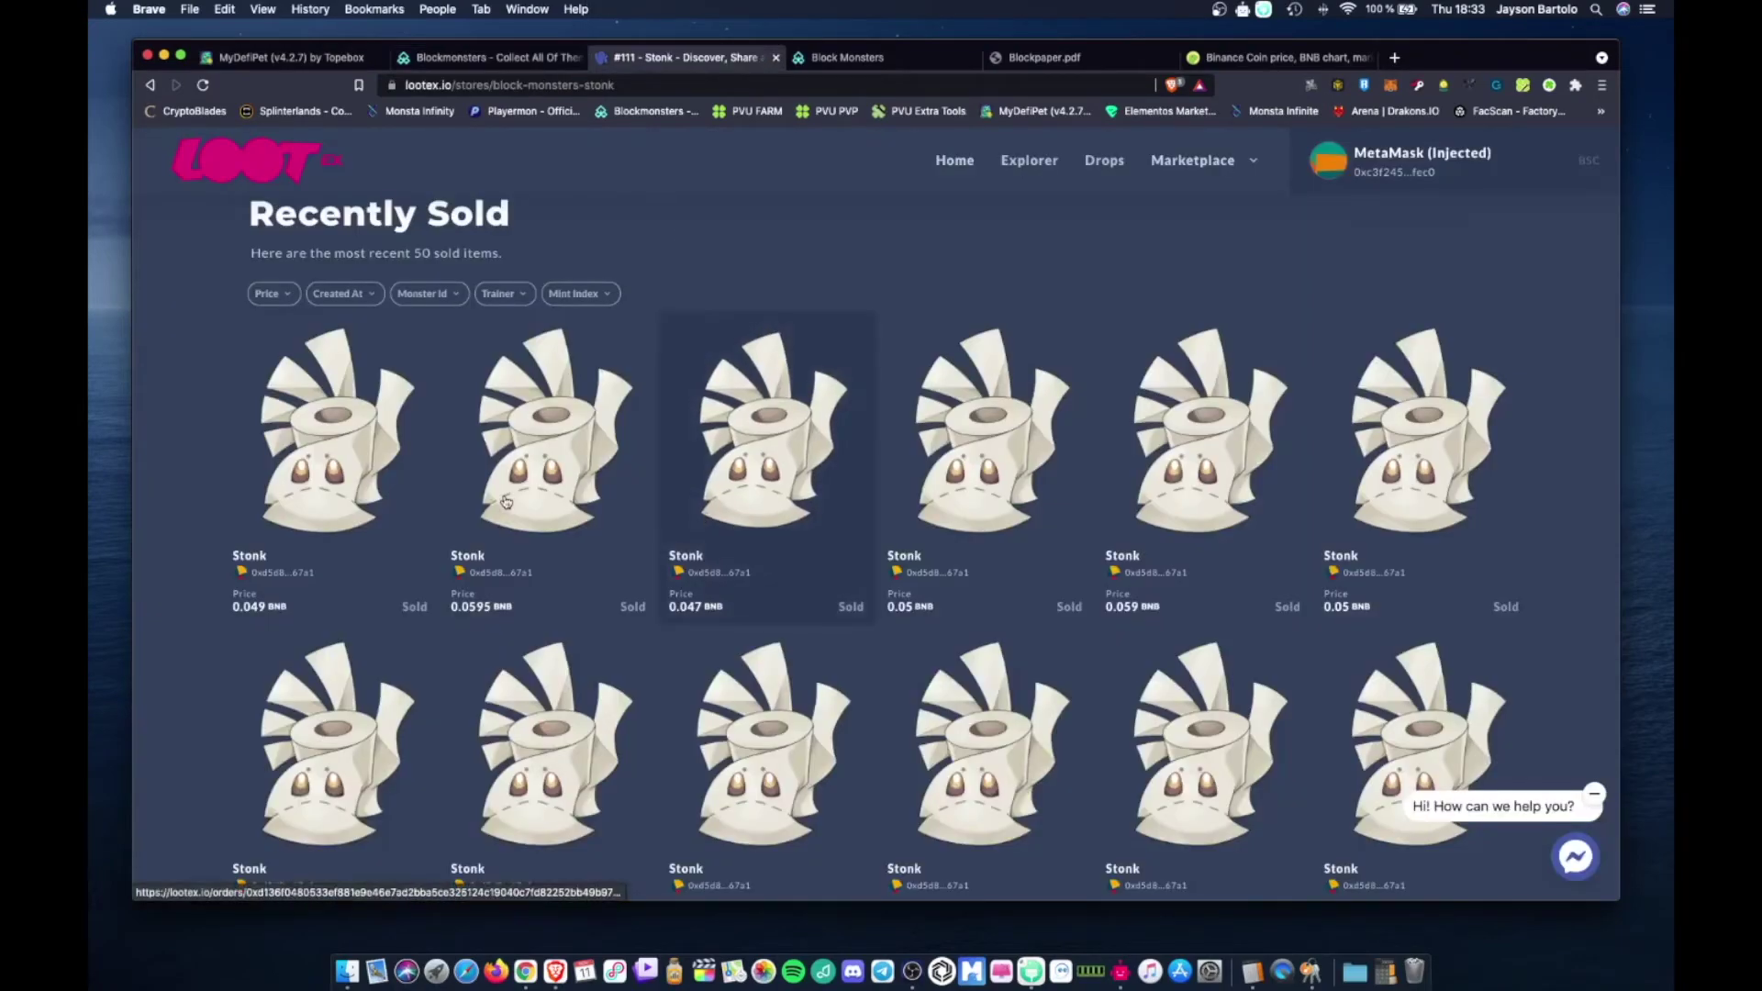
scroll(643, 524, "up", 10)
scroll(514, 497, "up", 2)
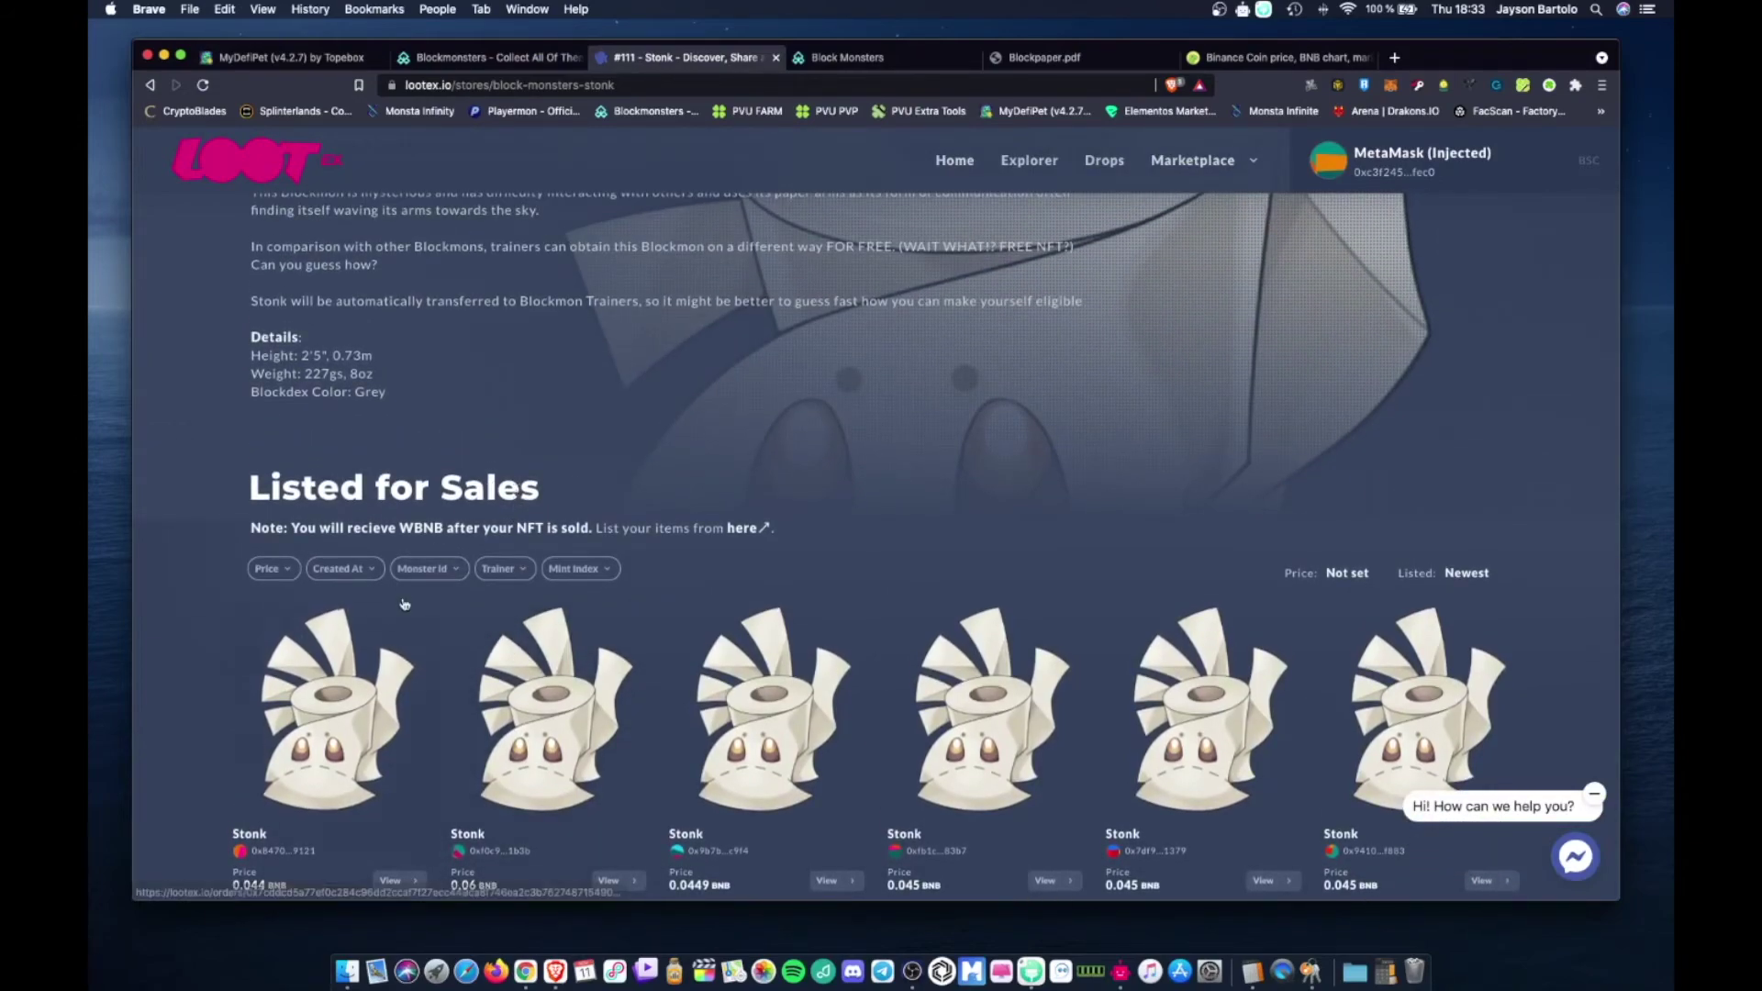
scroll(400, 545, "down", 1)
scroll(400, 541, "up", 2)
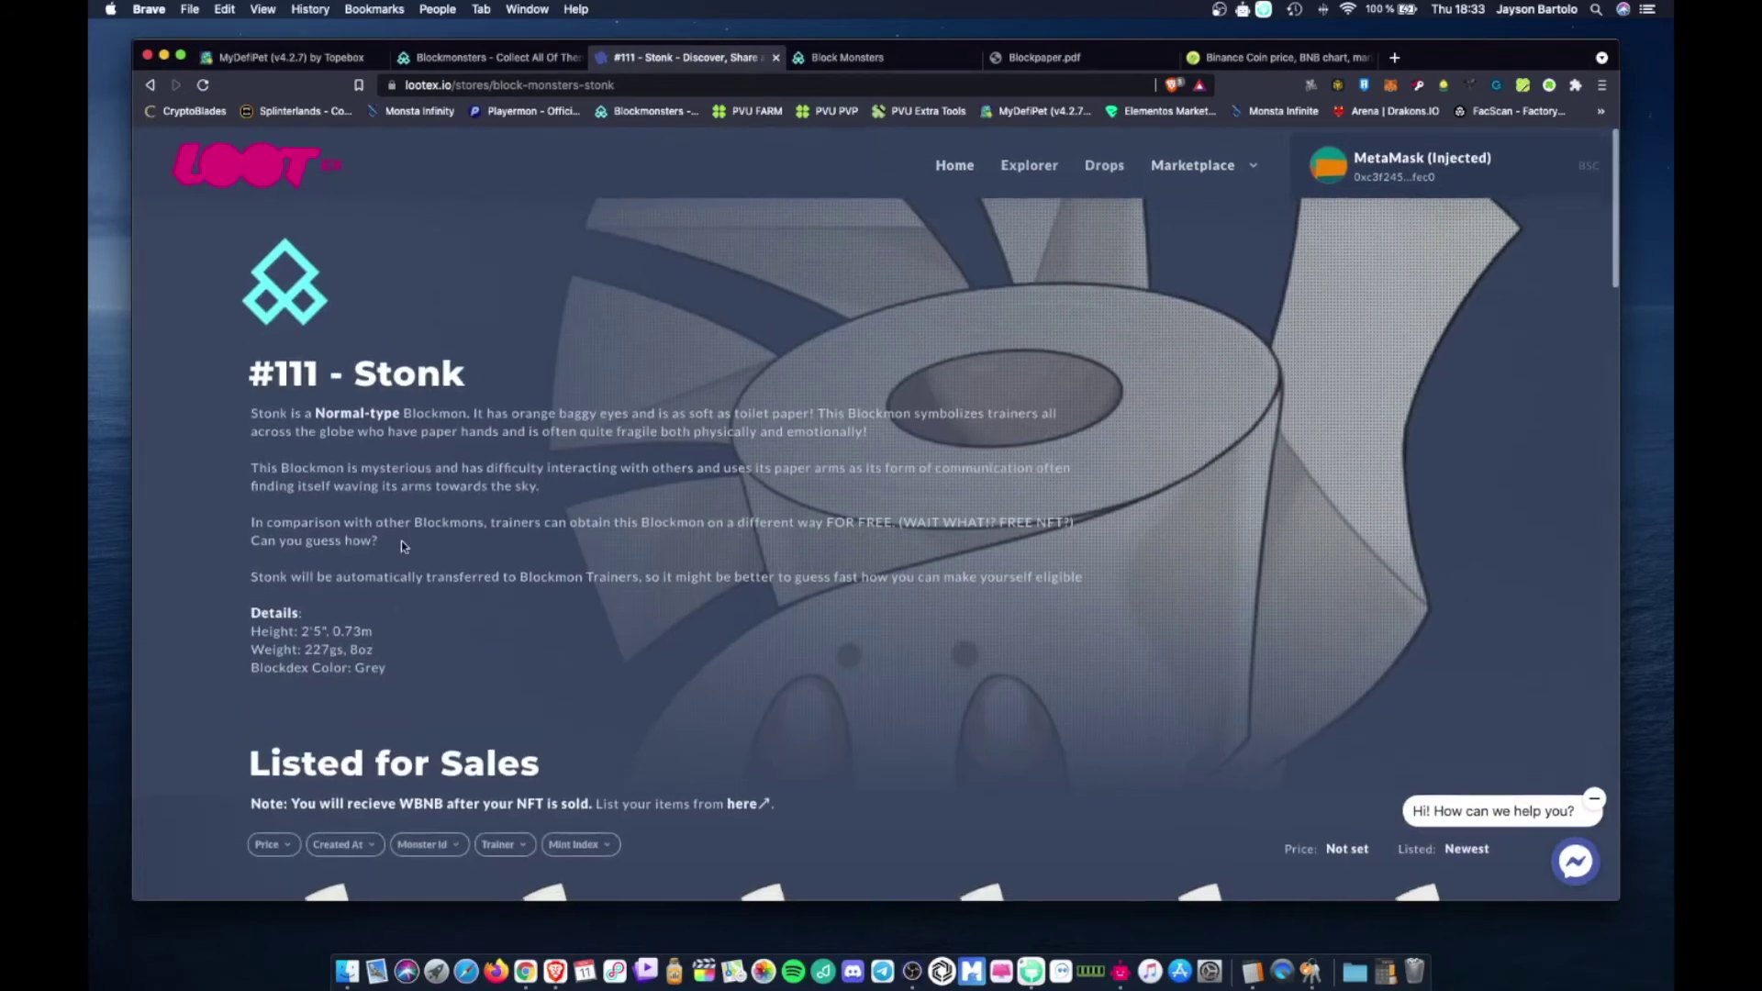
scroll(401, 541, "down", 4)
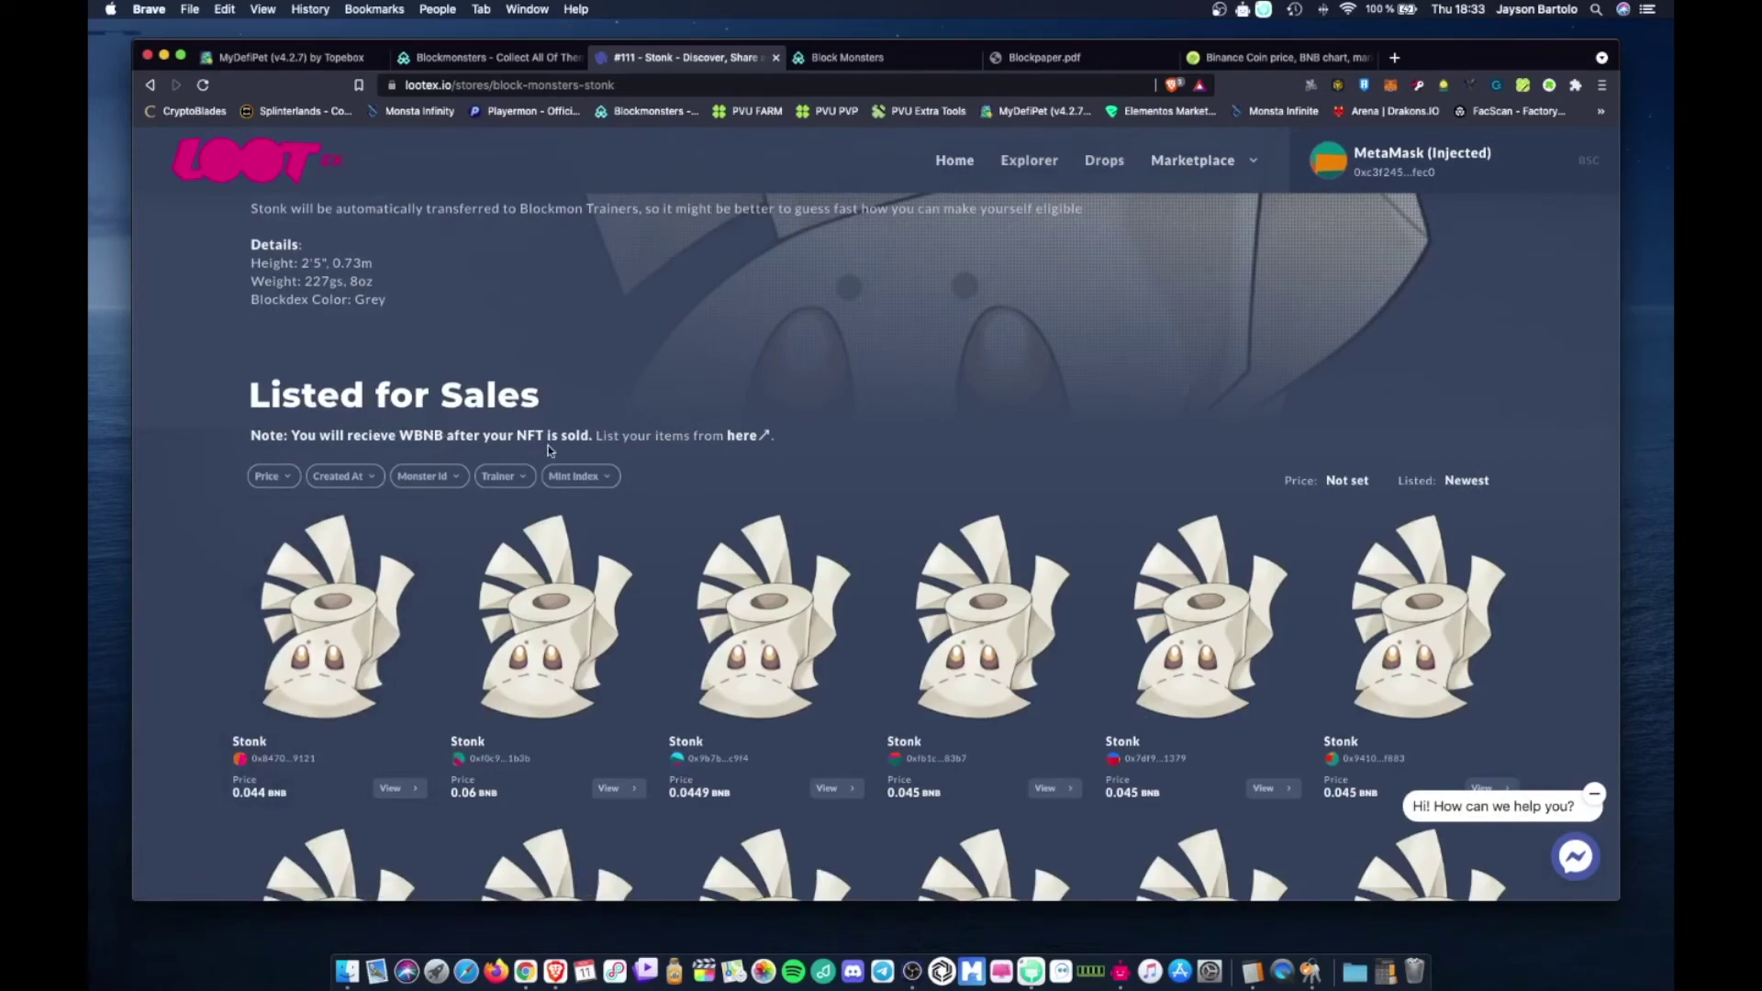
scroll(796, 473, "up", 5)
scroll(791, 477, "down", 1)
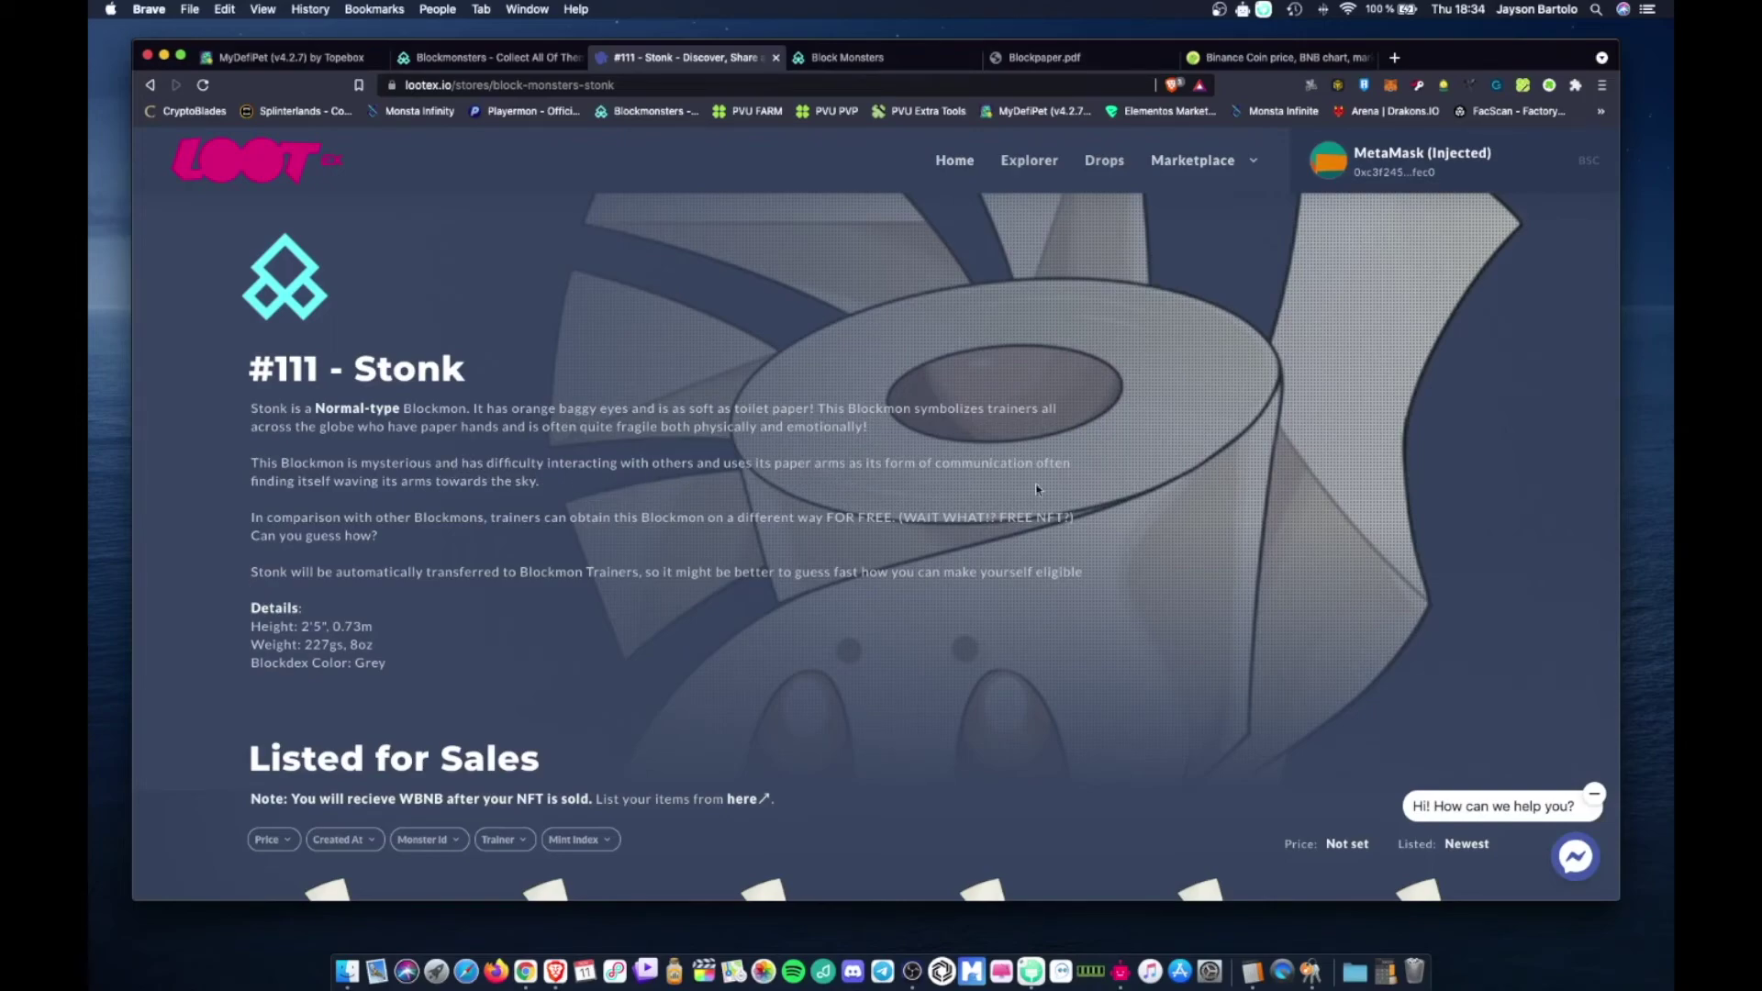
scroll(628, 589, "down", 1)
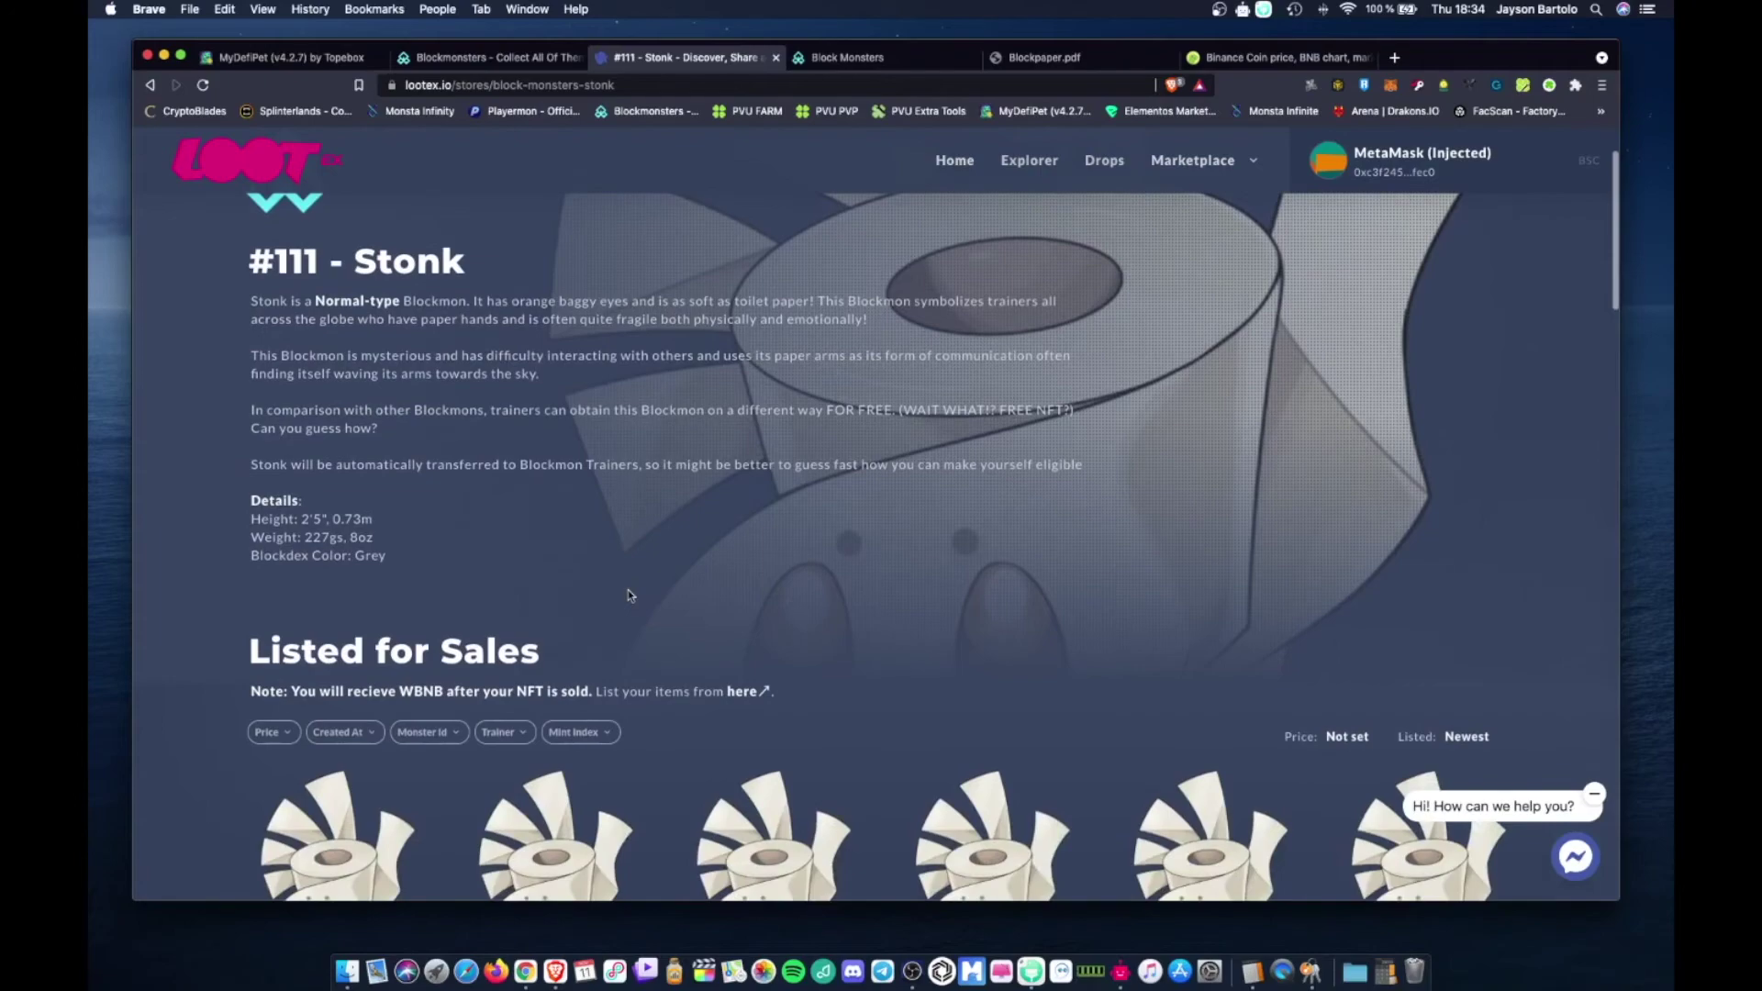
scroll(628, 589, "up", 1)
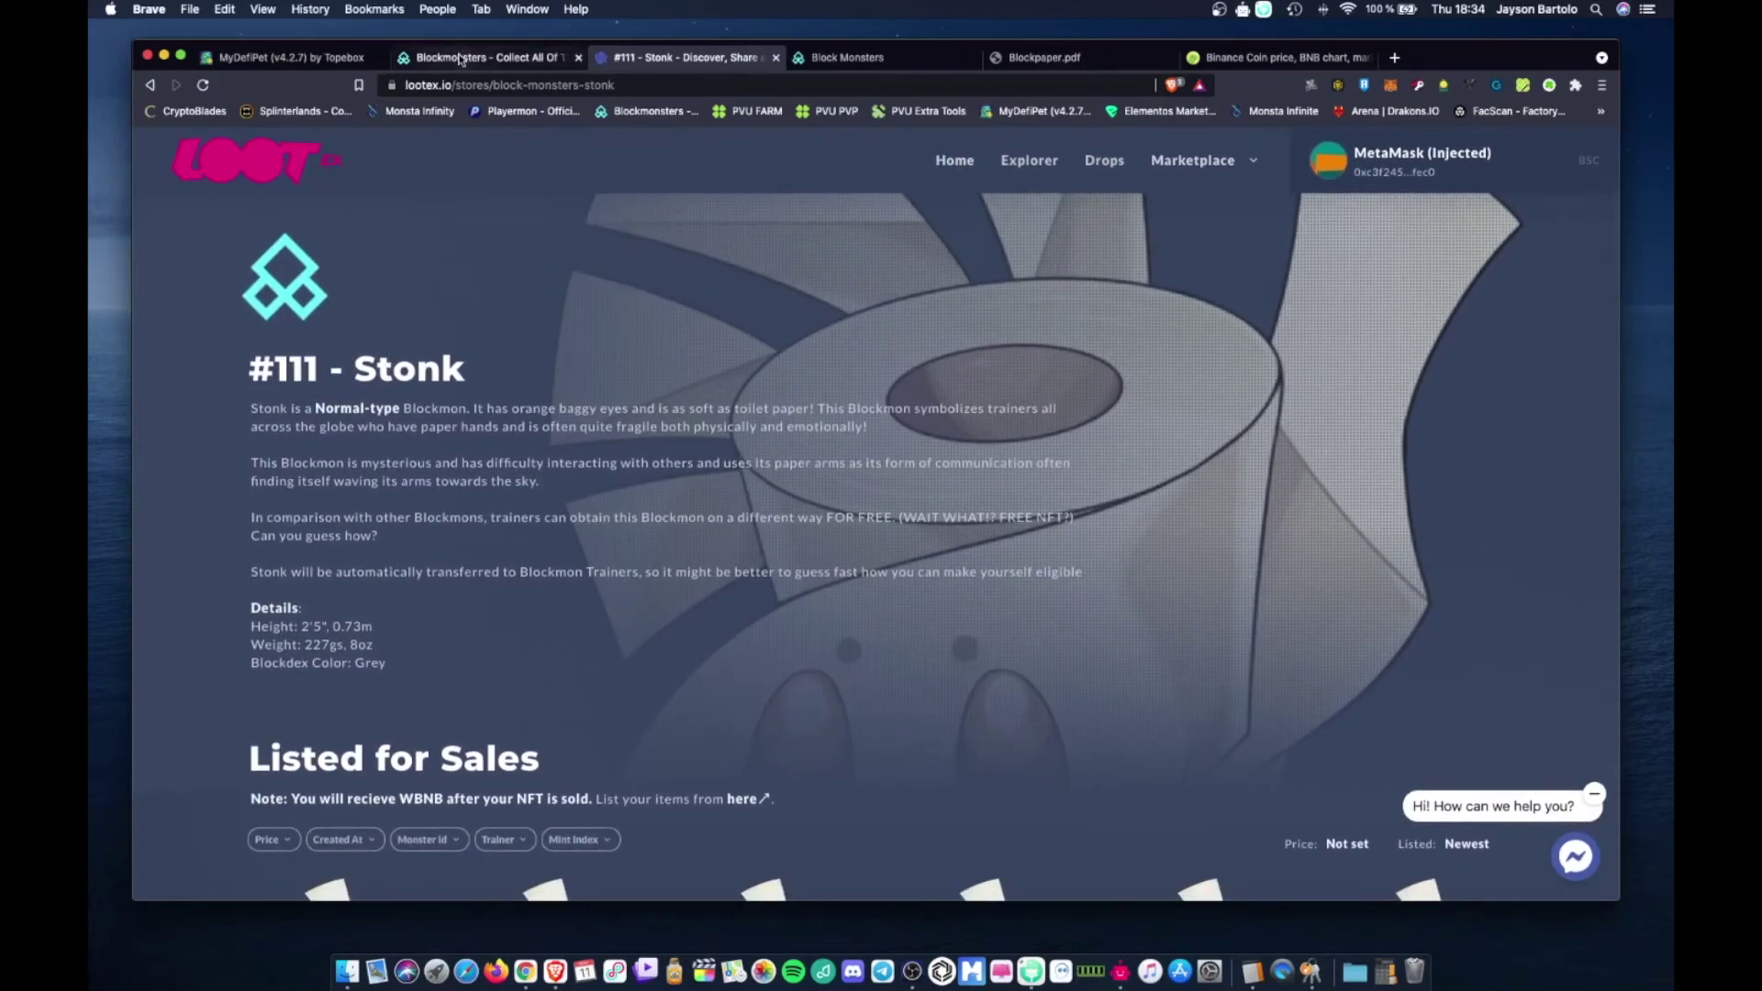
- Return to the Blockmonsters collection and examine the staked labels, levels and EXP bars of the Stonk, Petaliz and Flamisire cards
left_click(460, 59)
scroll(808, 694, "down", 5)
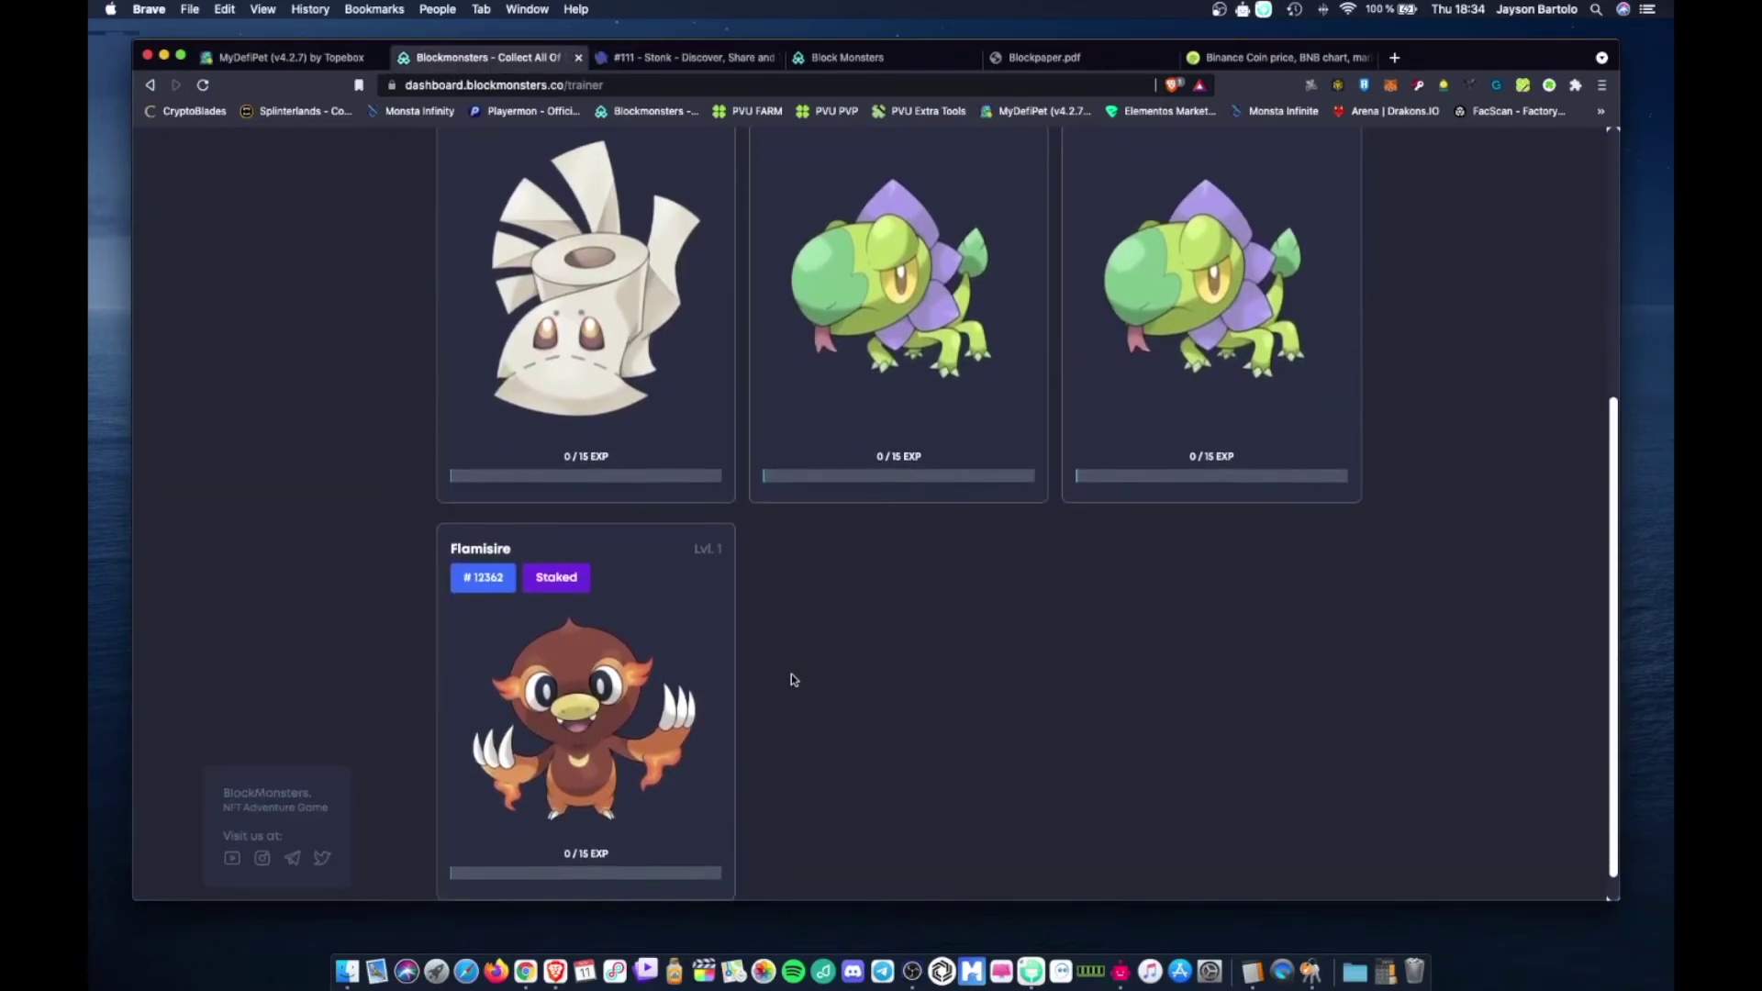
scroll(791, 674, "up", 3)
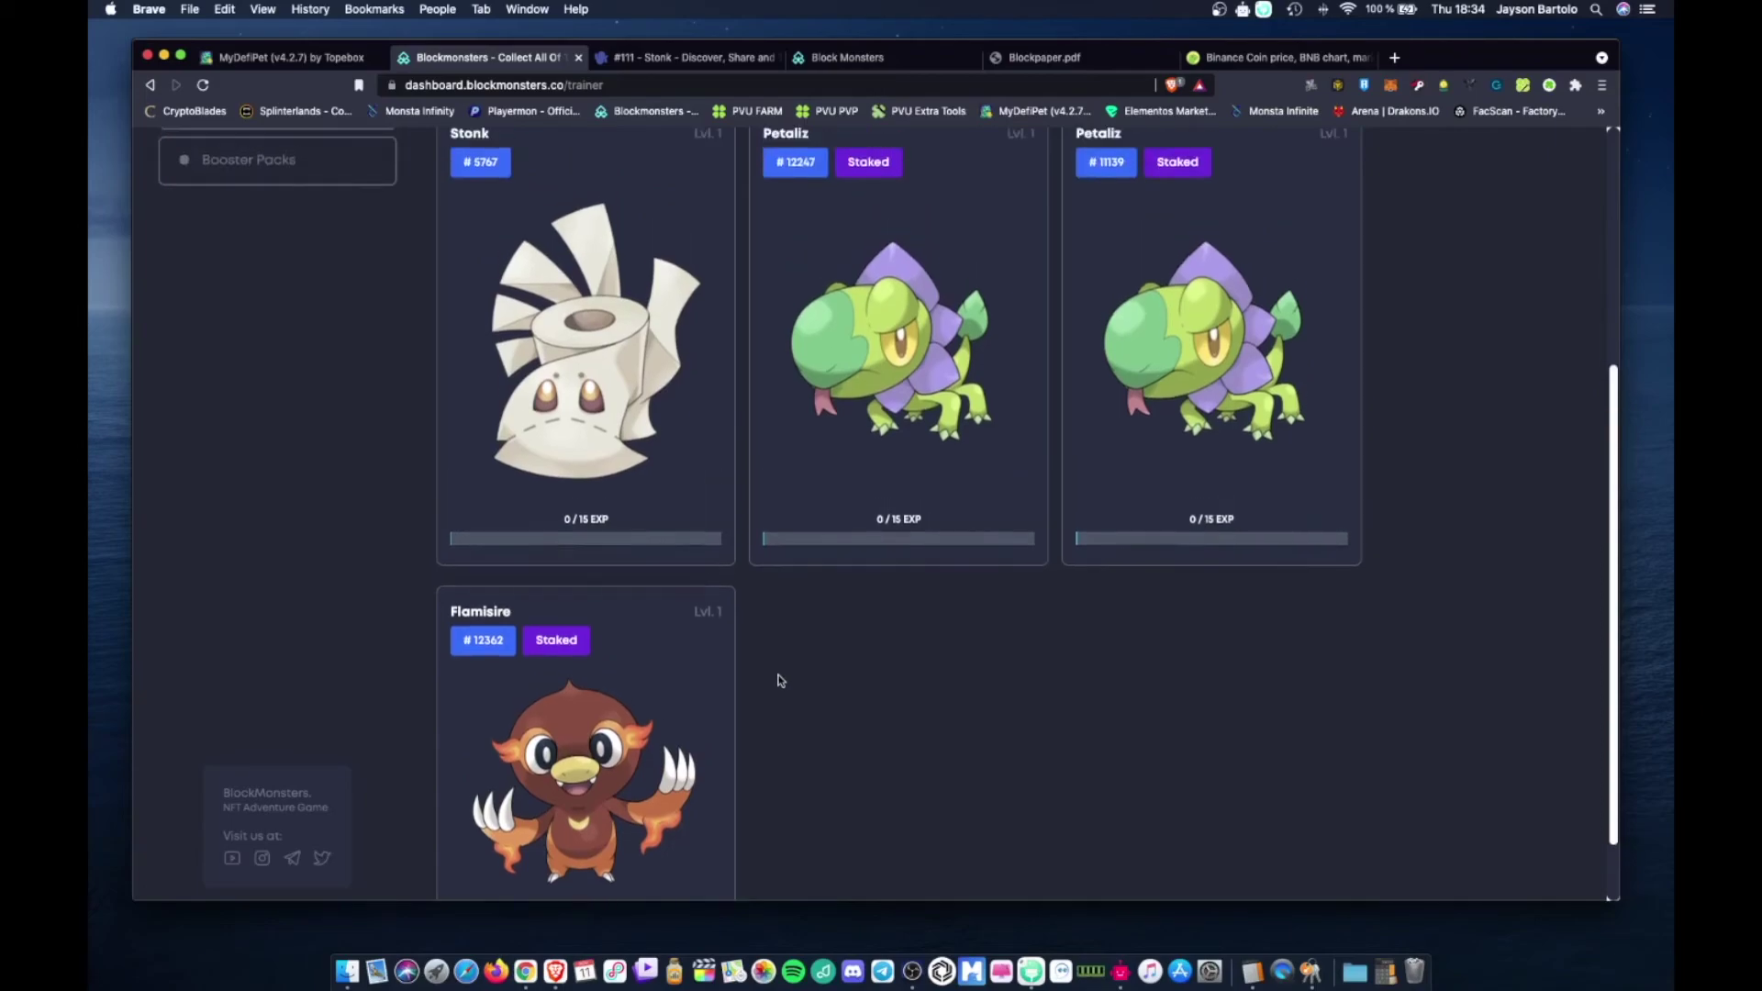
scroll(779, 681, "up", 2)
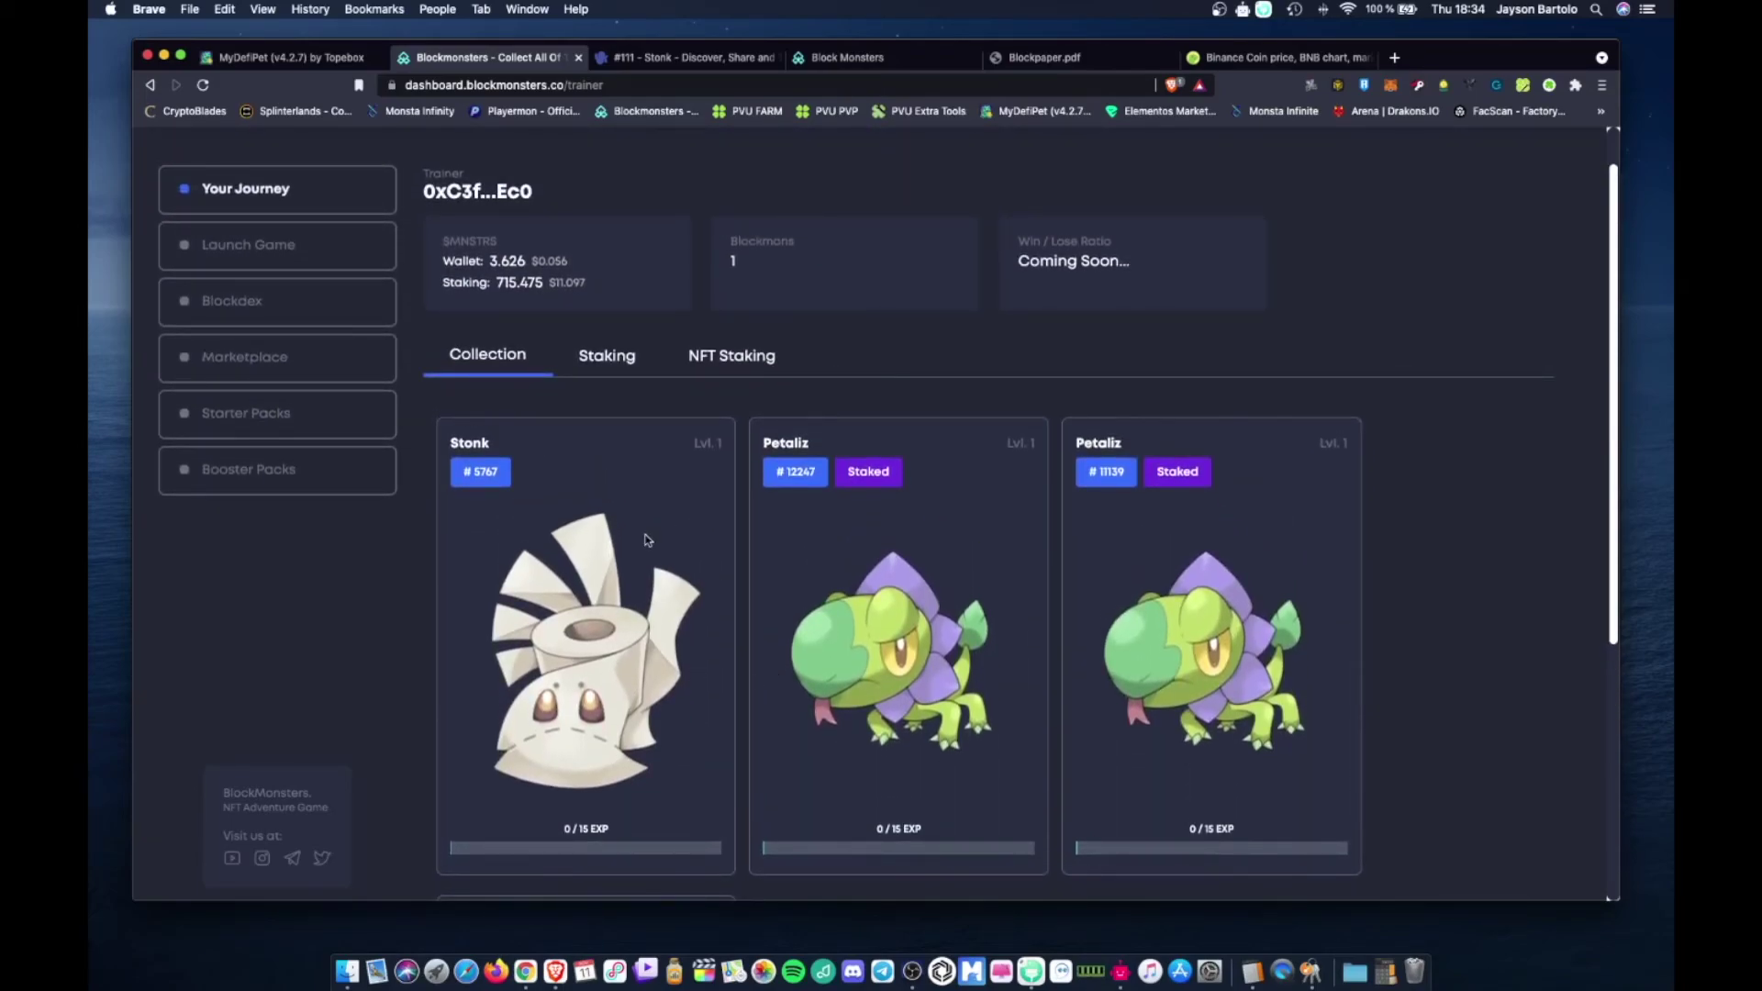
scroll(621, 470, "down", 3)
scroll(550, 487, "down", 1)
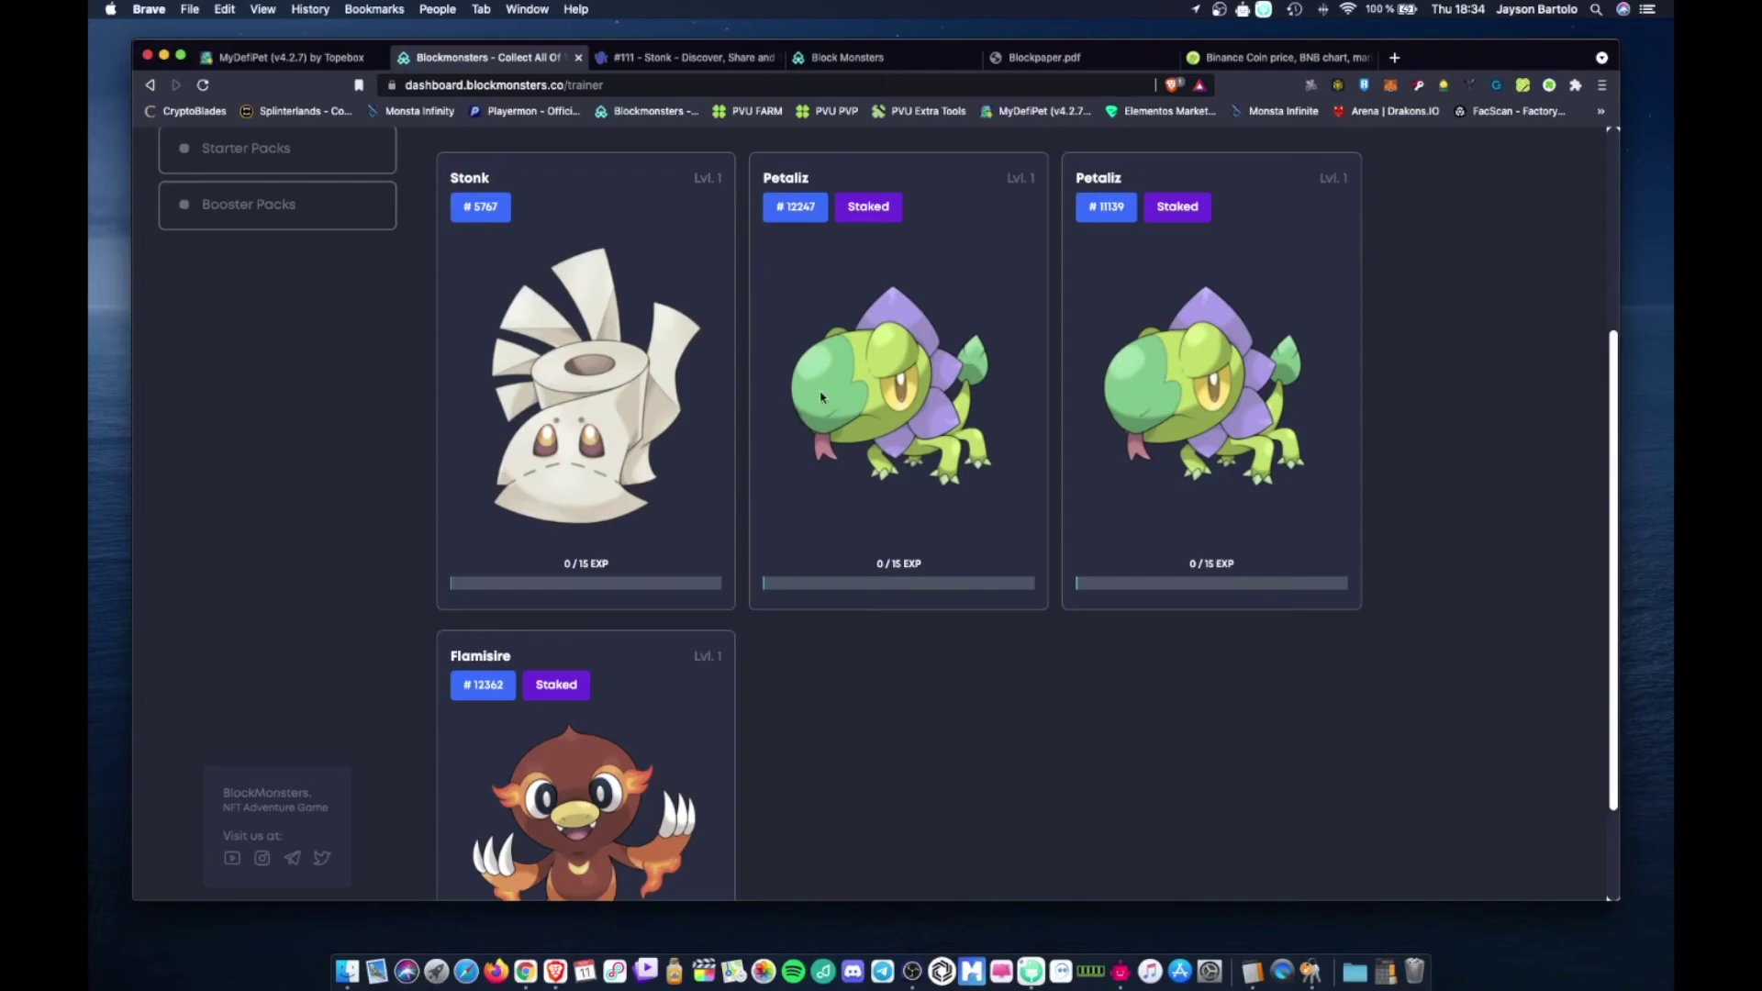
scroll(918, 551, "down", 3)
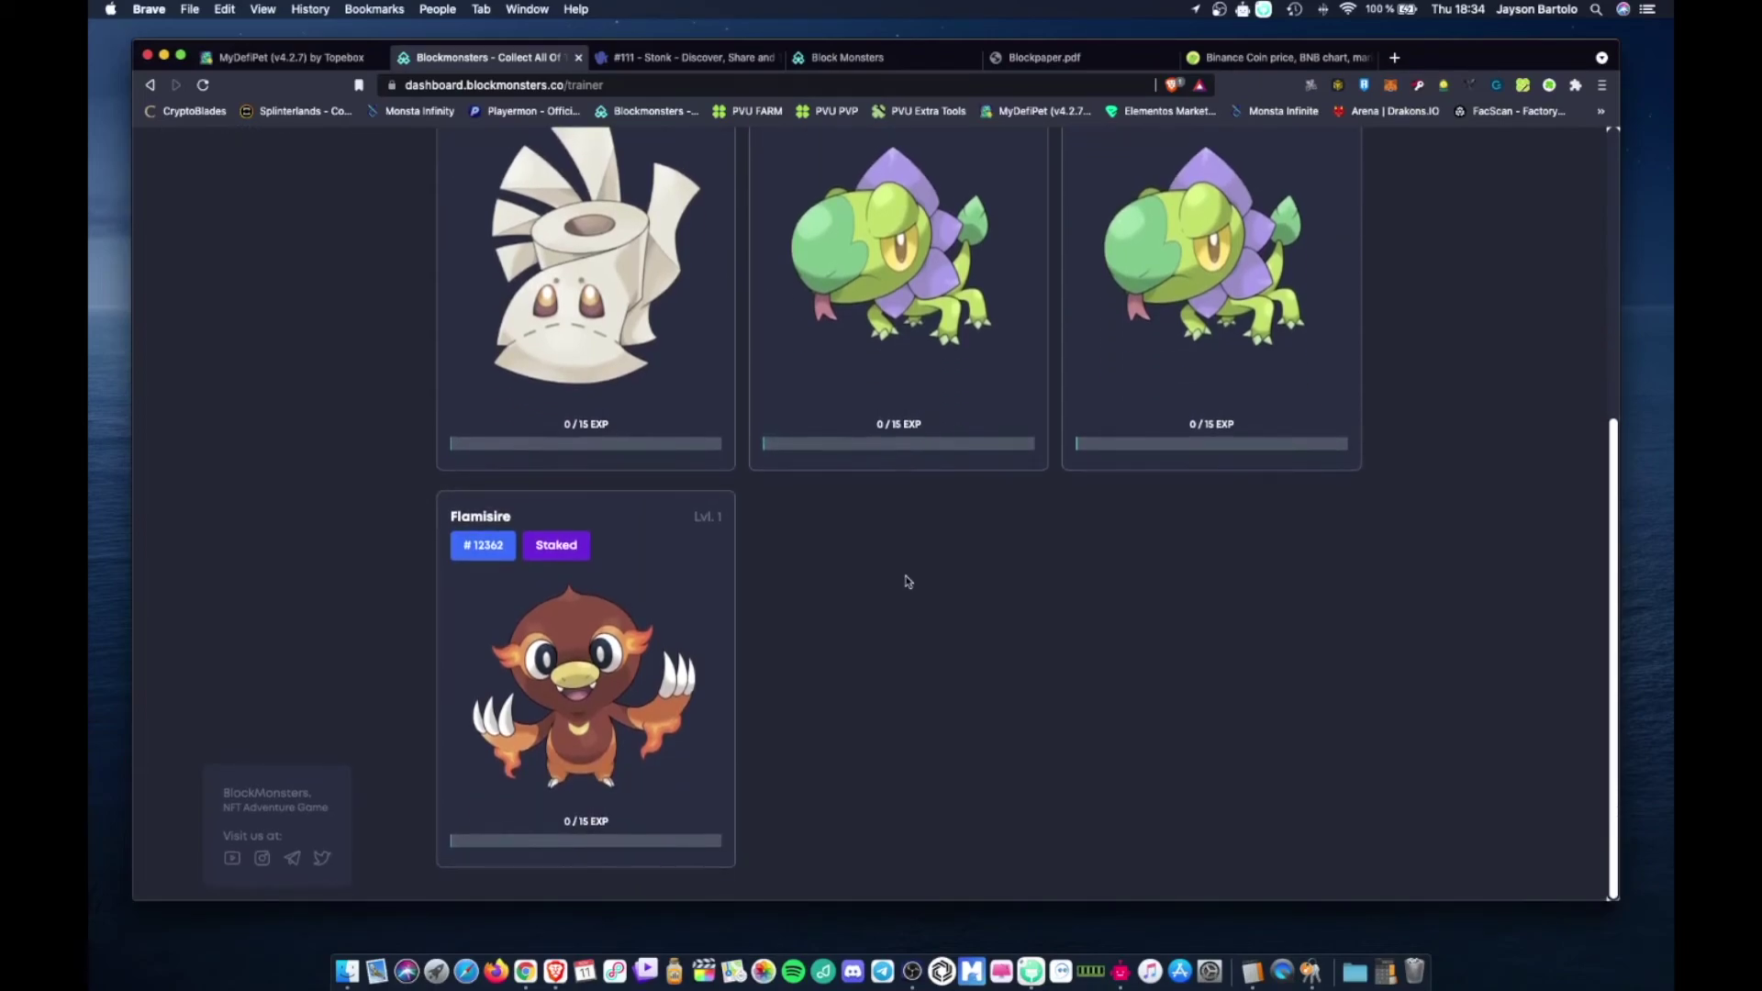
scroll(909, 582, "up", 10)
scroll(955, 641, "down", 9)
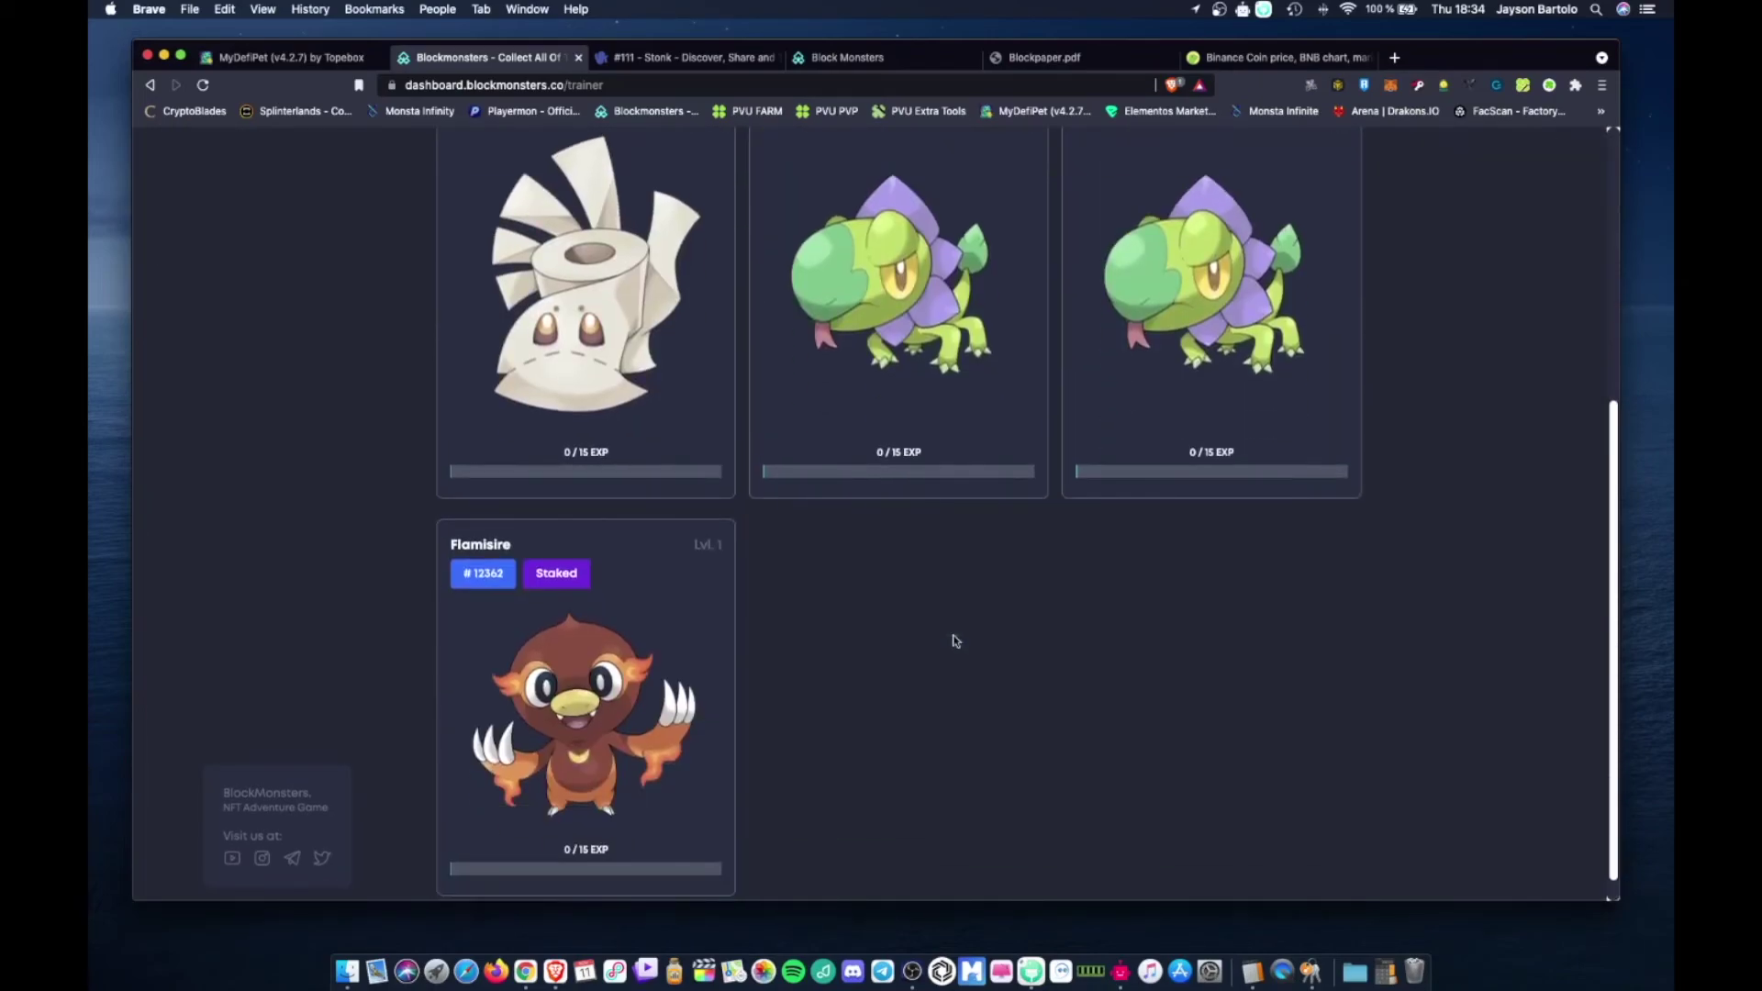
scroll(954, 640, "up", 5)
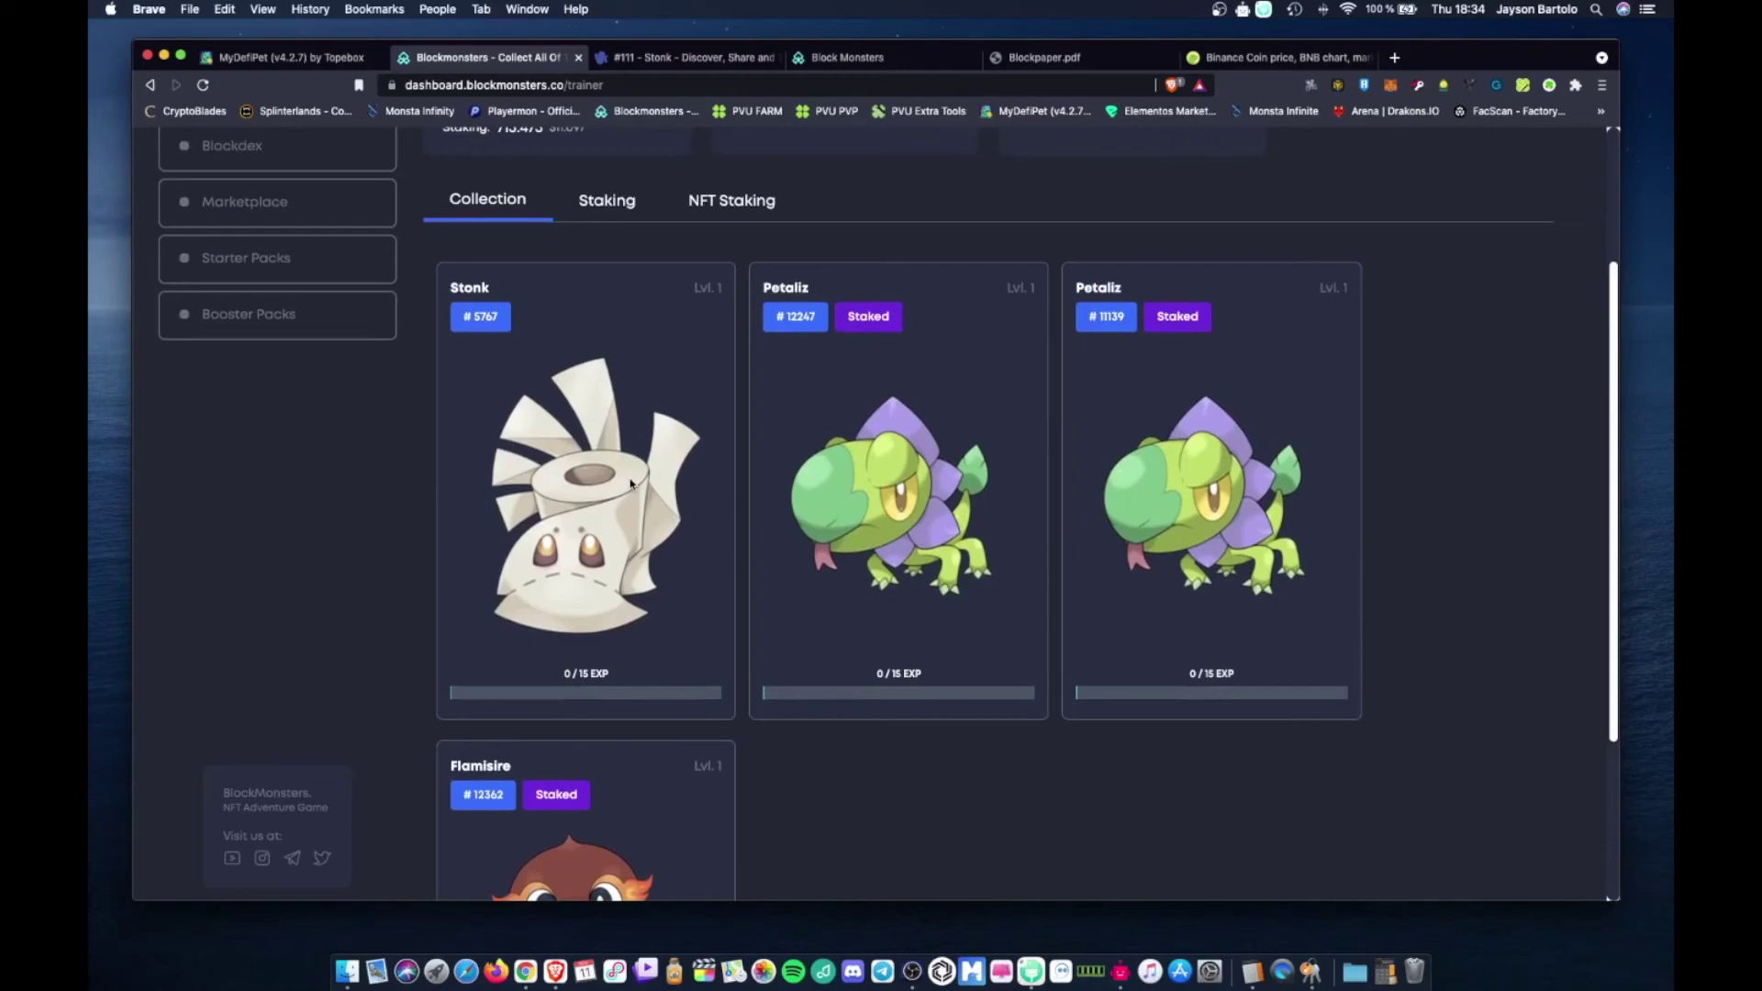
scroll(624, 495, "down", 5)
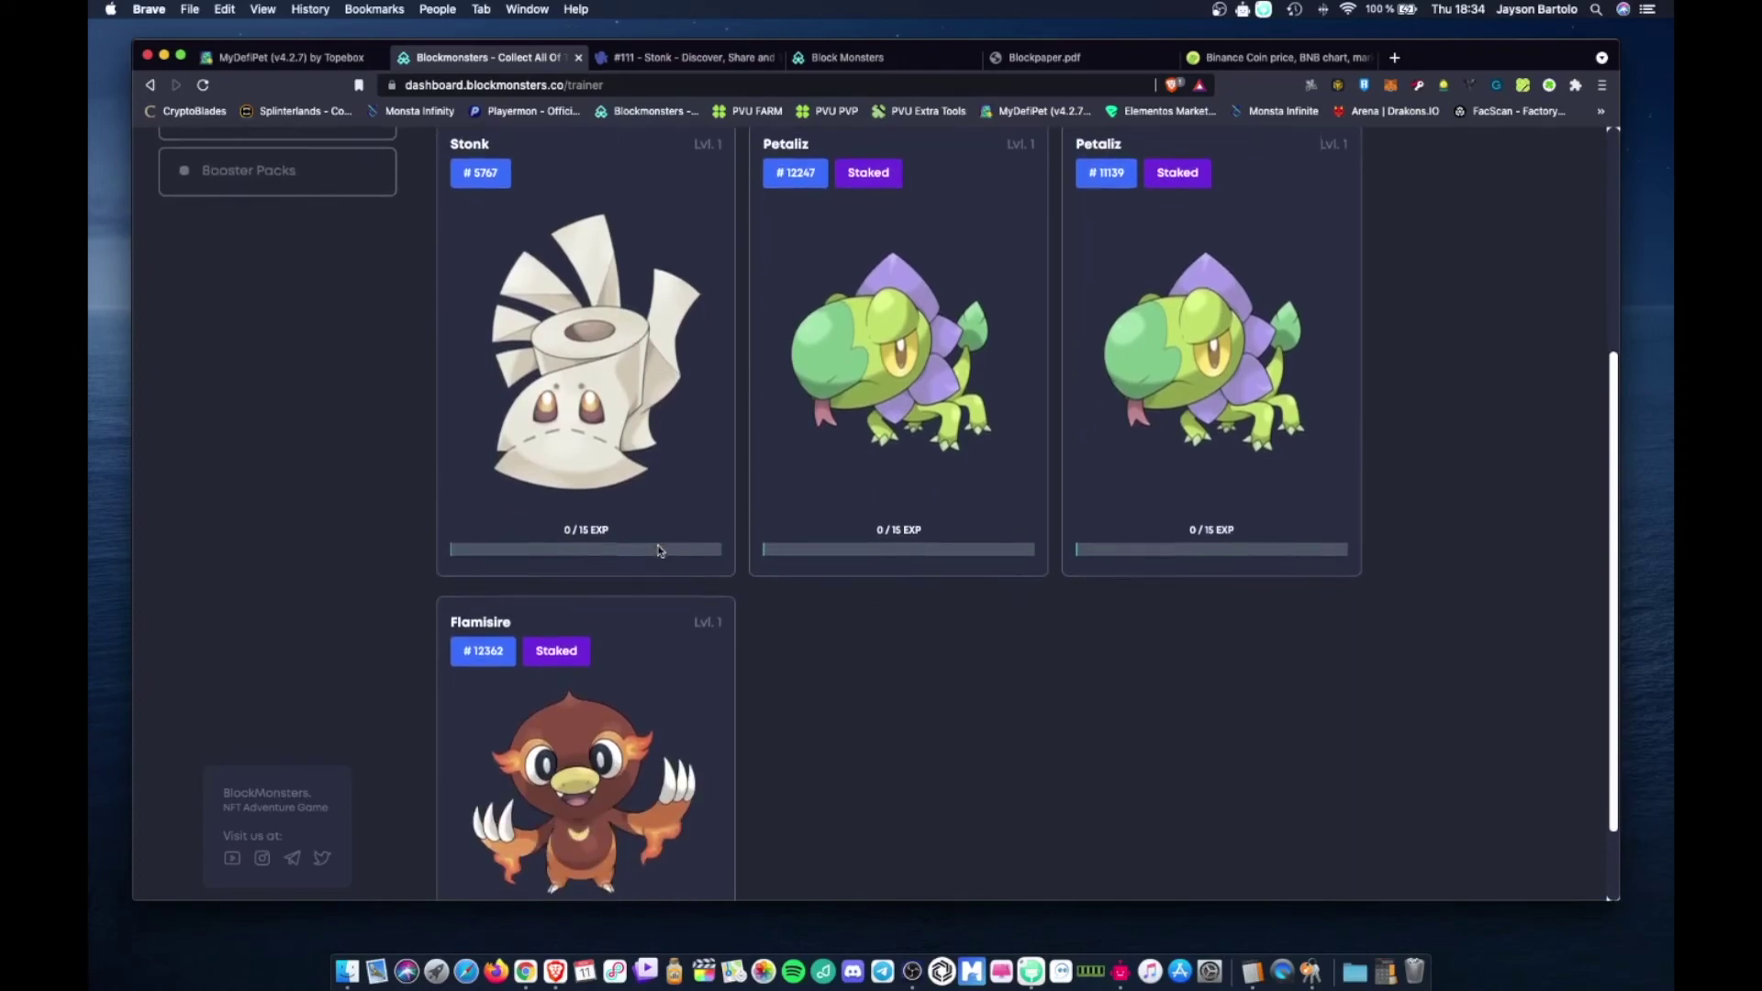
scroll(657, 544, "up", 5)
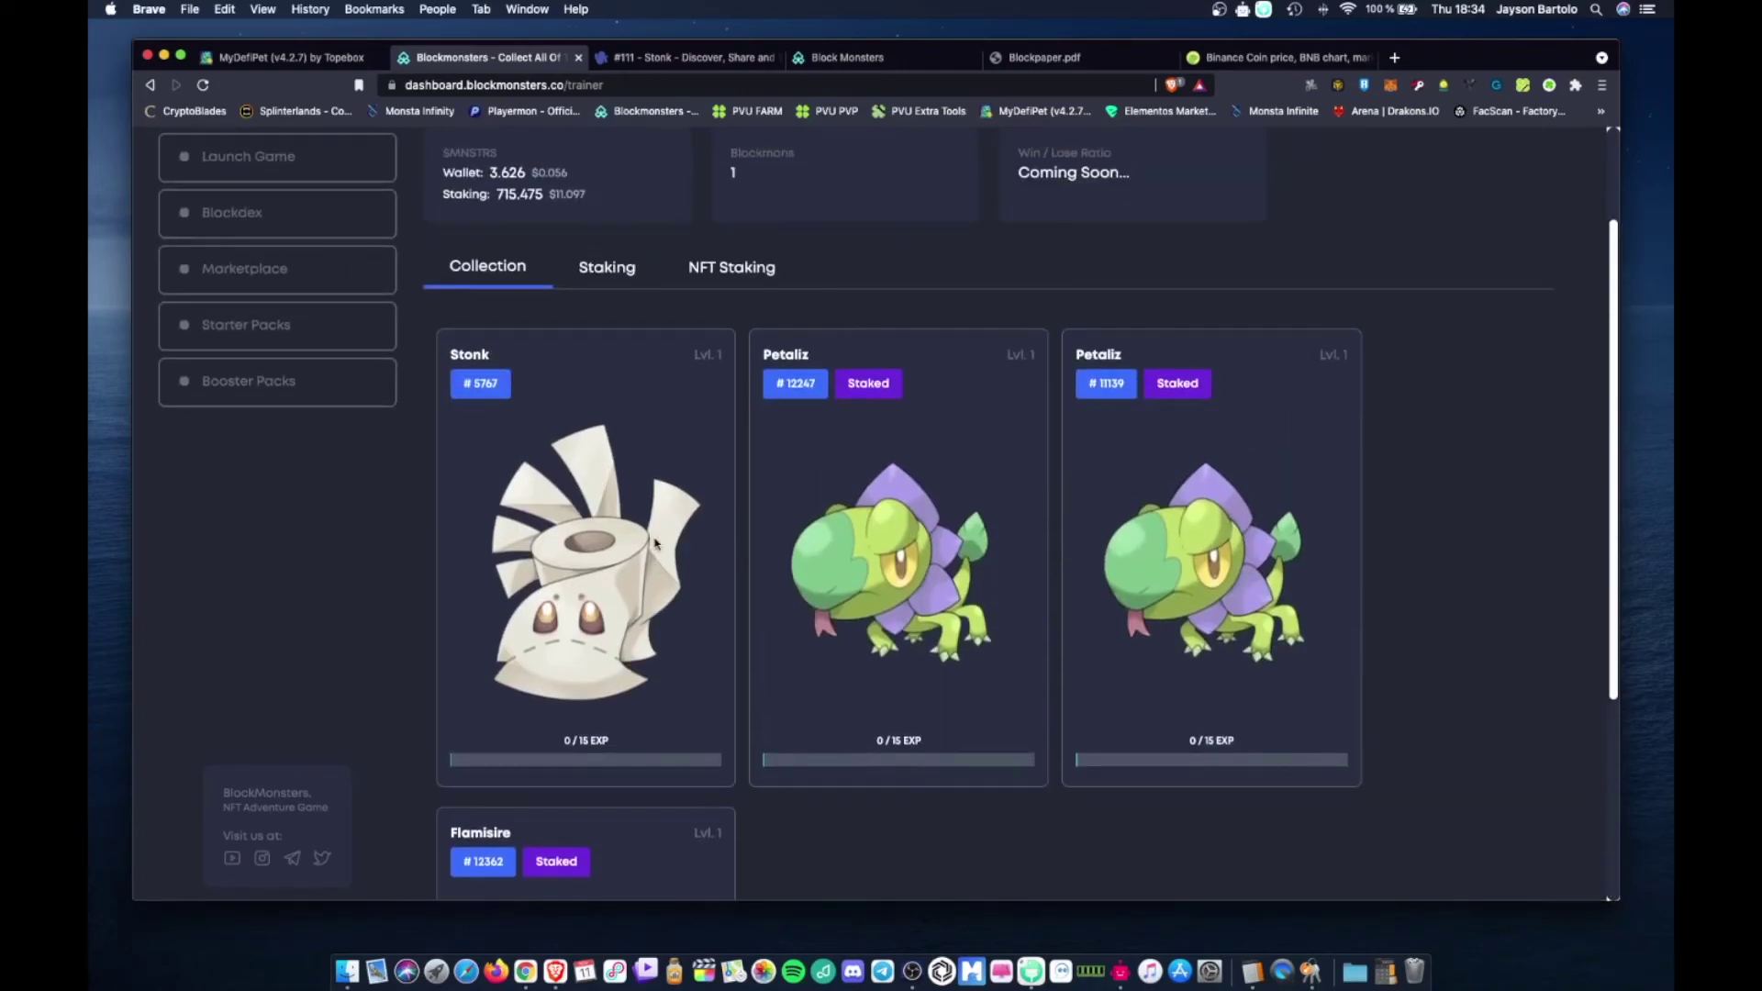
scroll(672, 559, "down", 2)
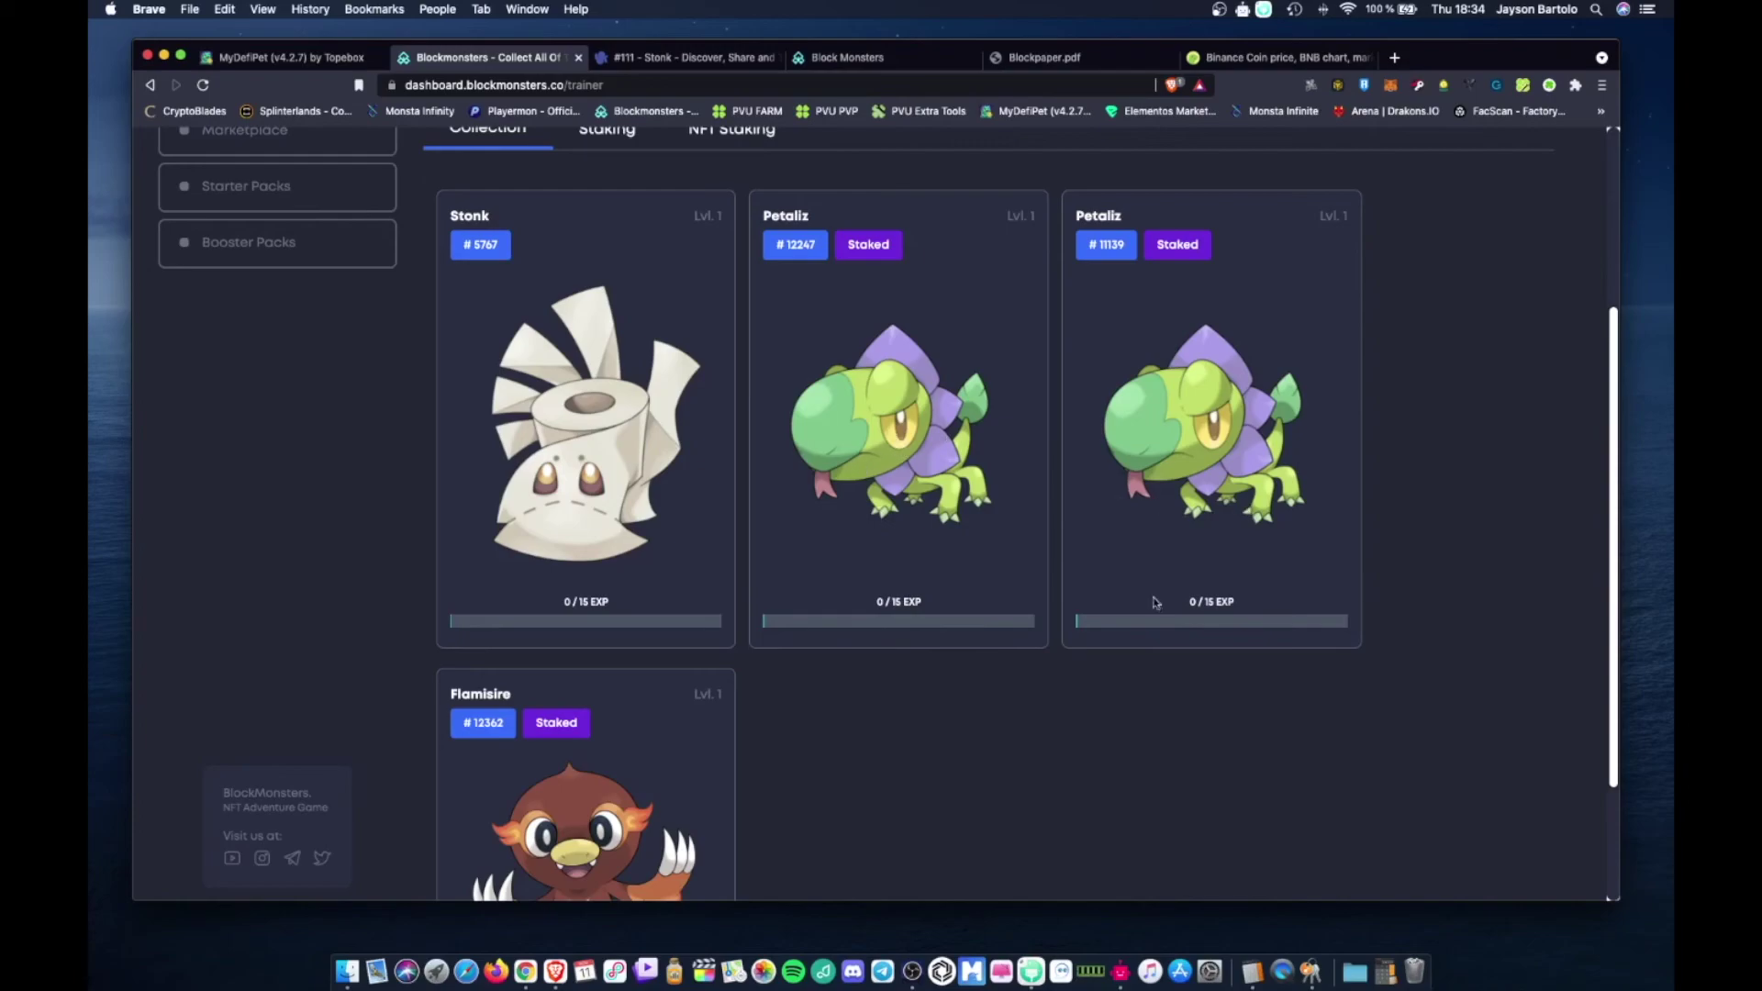
scroll(1155, 602, "down", 3)
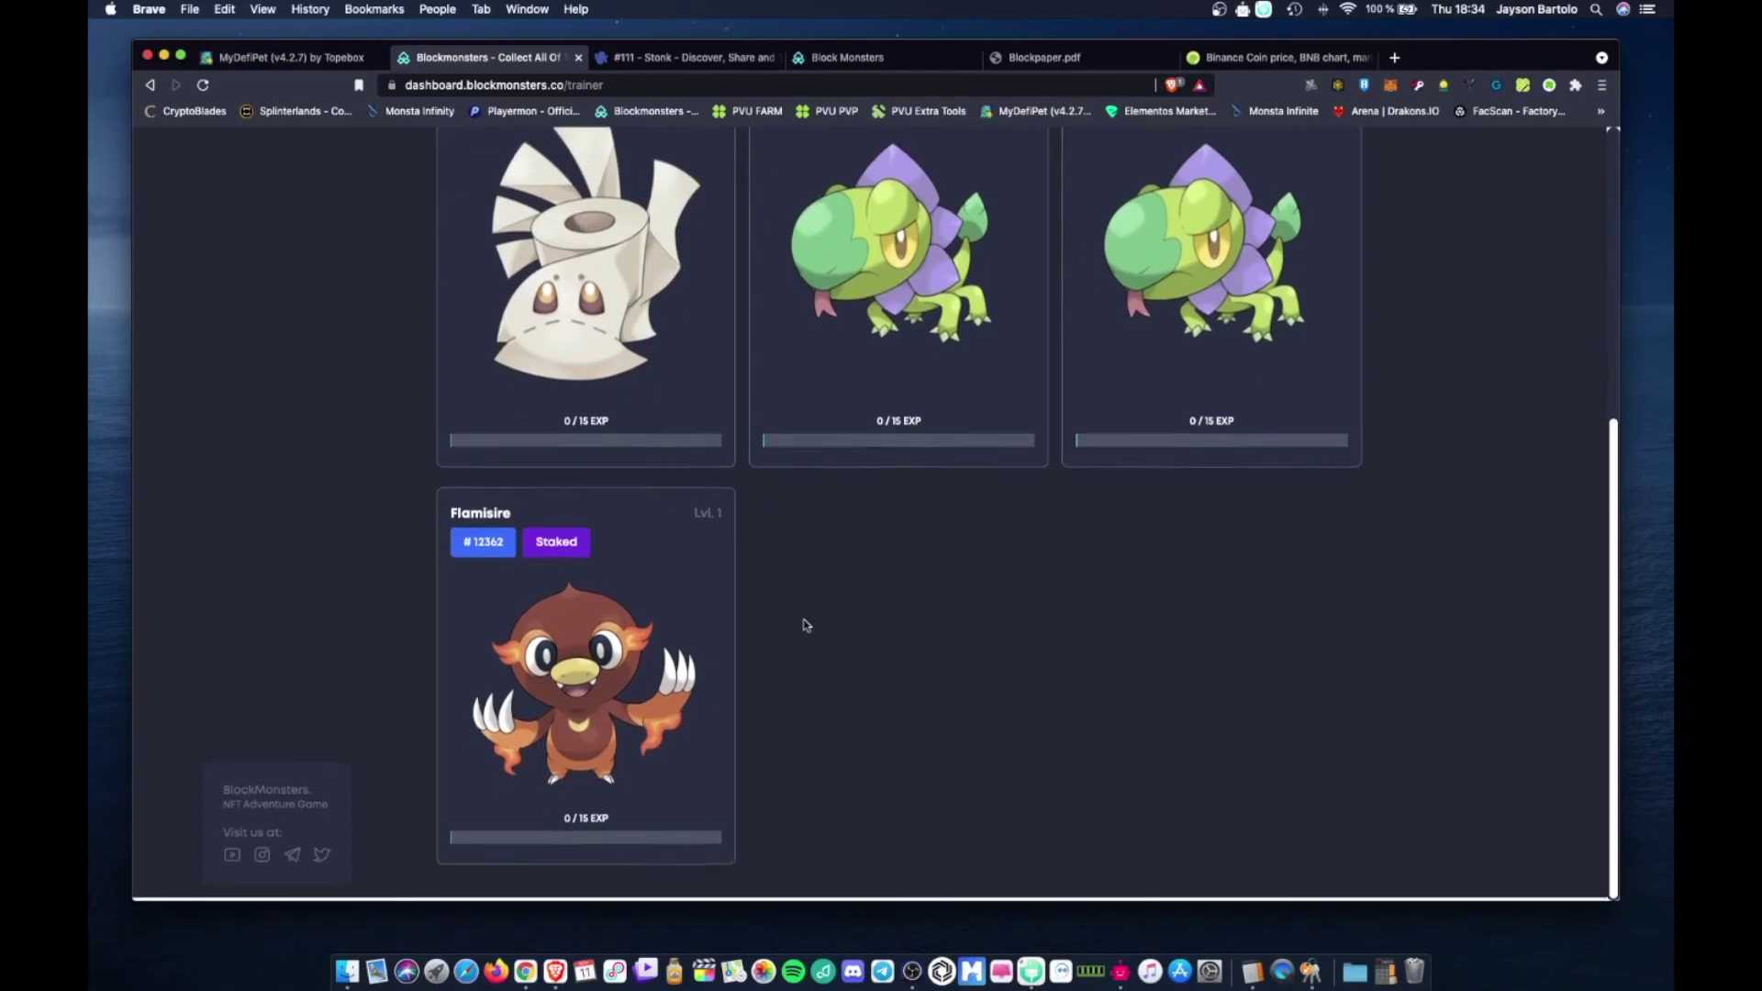
scroll(797, 617, "up", 5)
scroll(1222, 728, "down", 1)
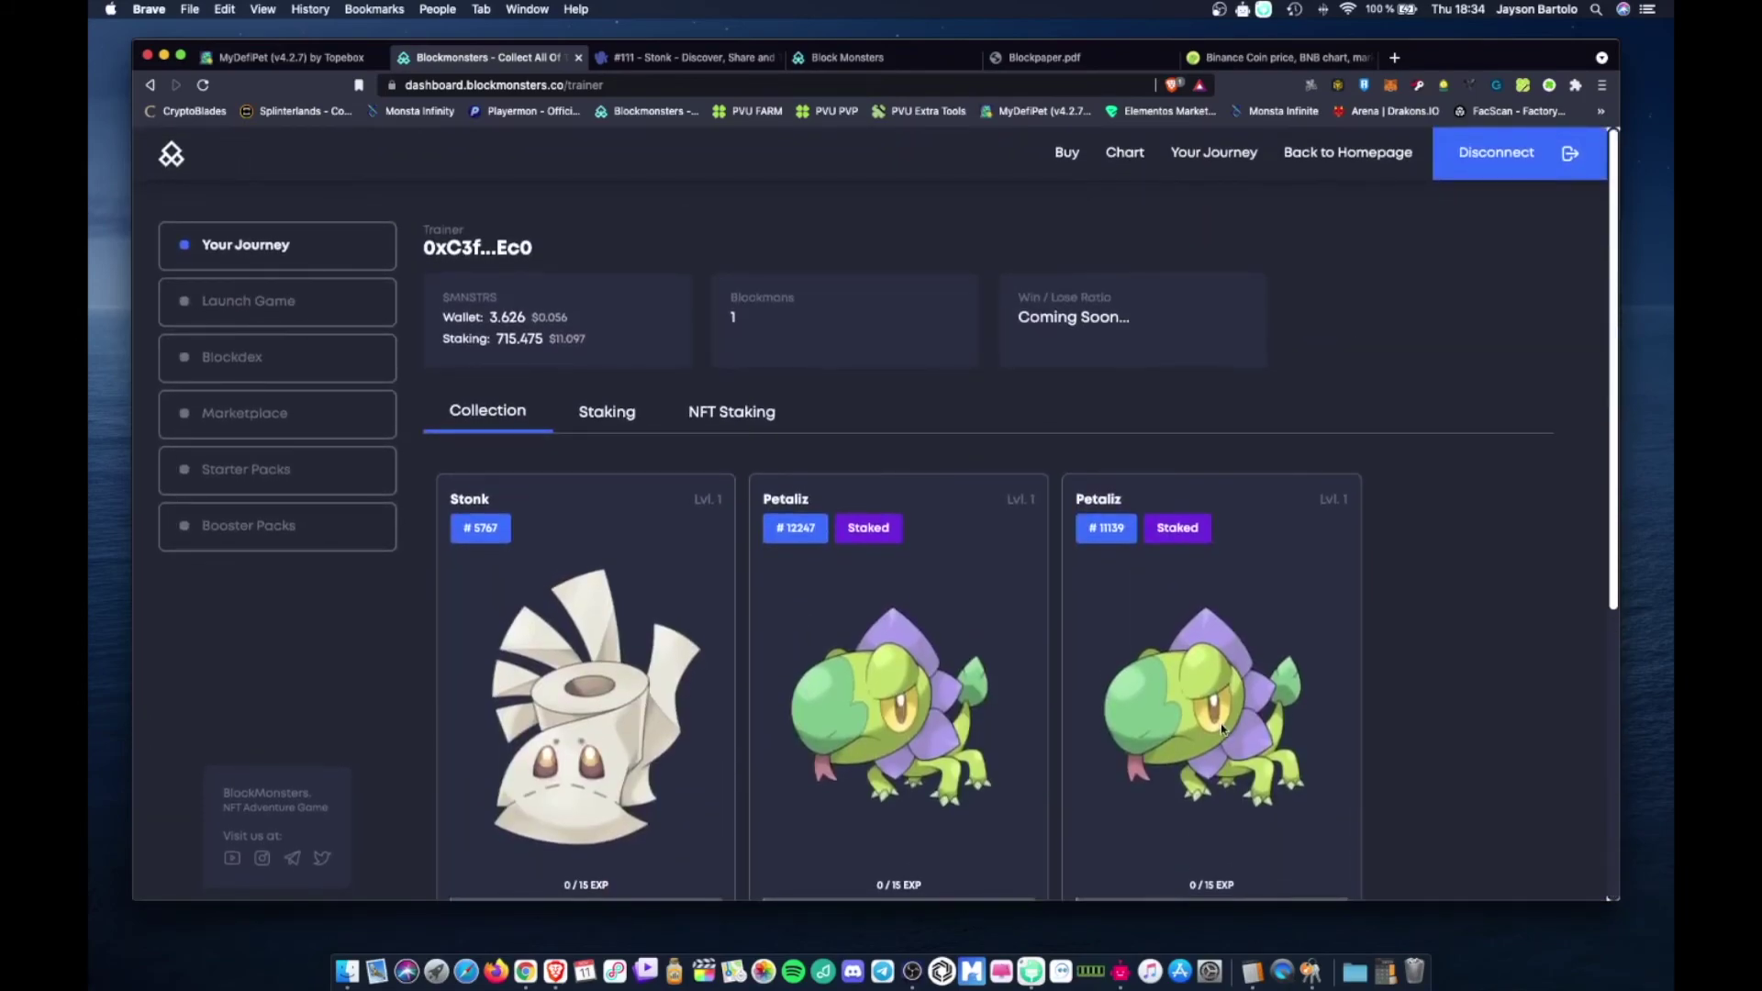
scroll(1231, 730, "down", 4)
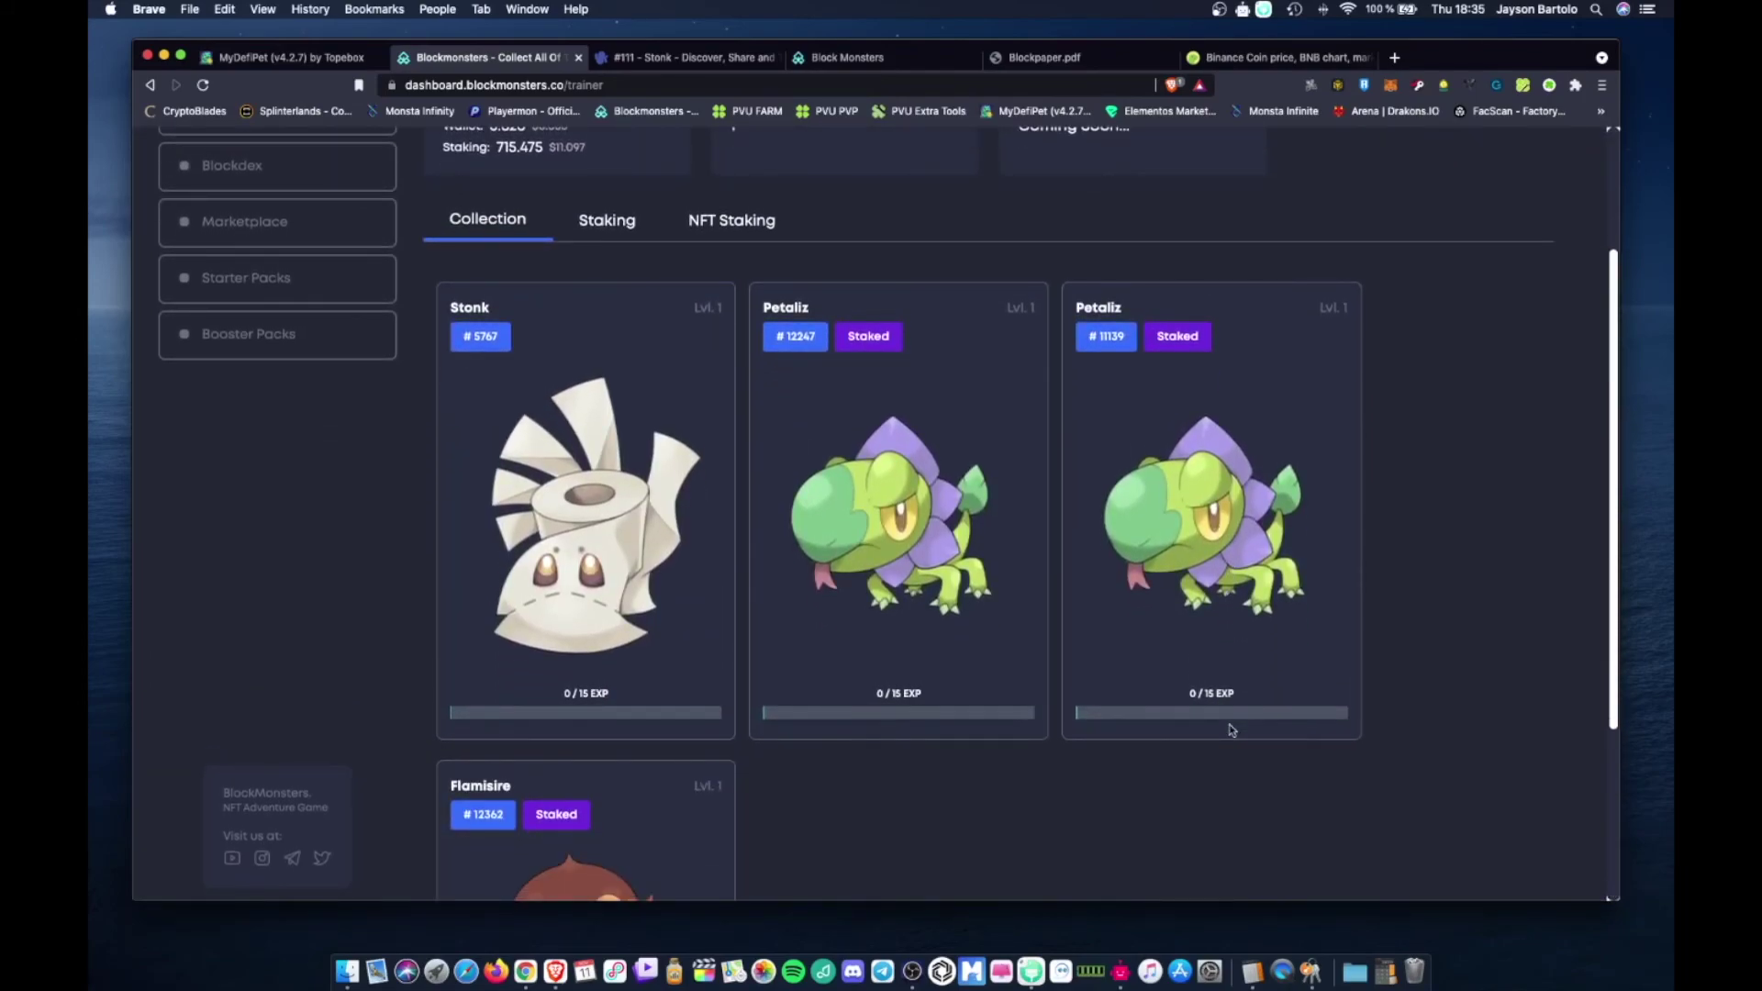